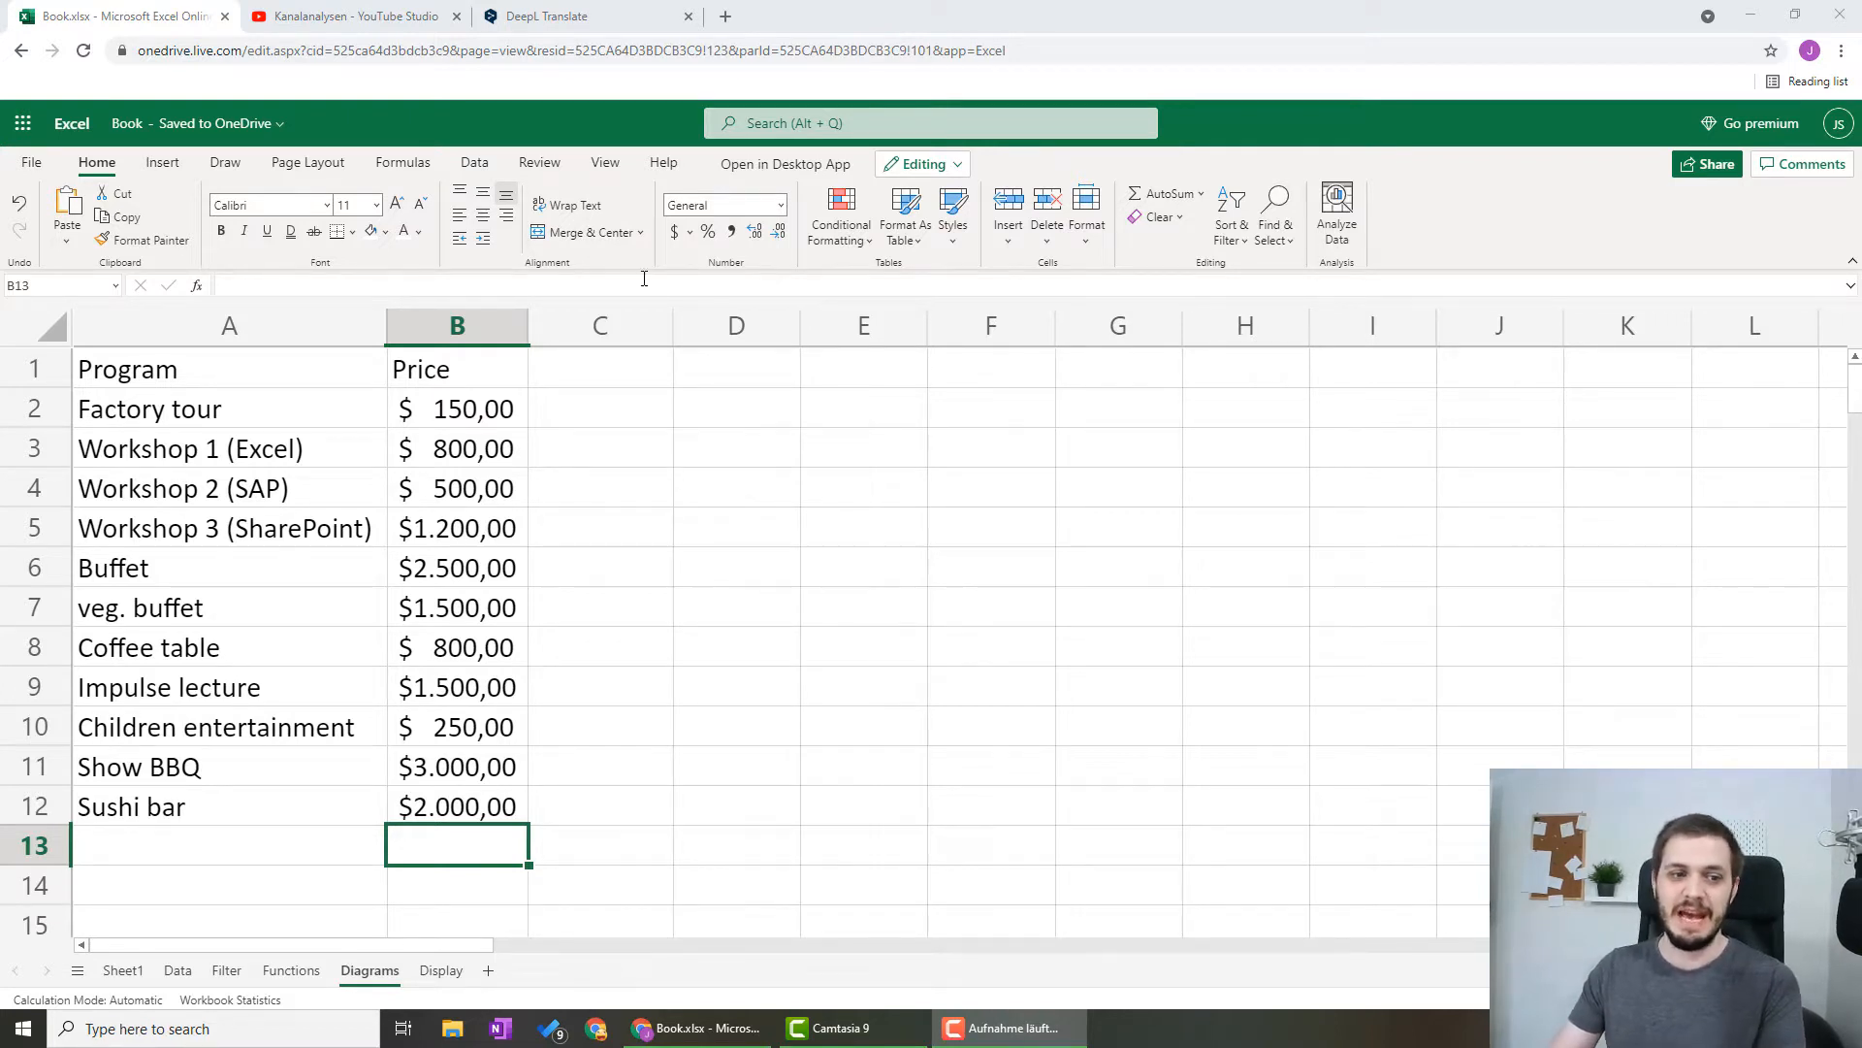
# Look through the program list and the matching prices in cells A1:B12 of the Diagrams sheet
pyautogui.moveTo(298, 368); pyautogui.dragTo(485, 805)
pyautogui.click(735, 756)
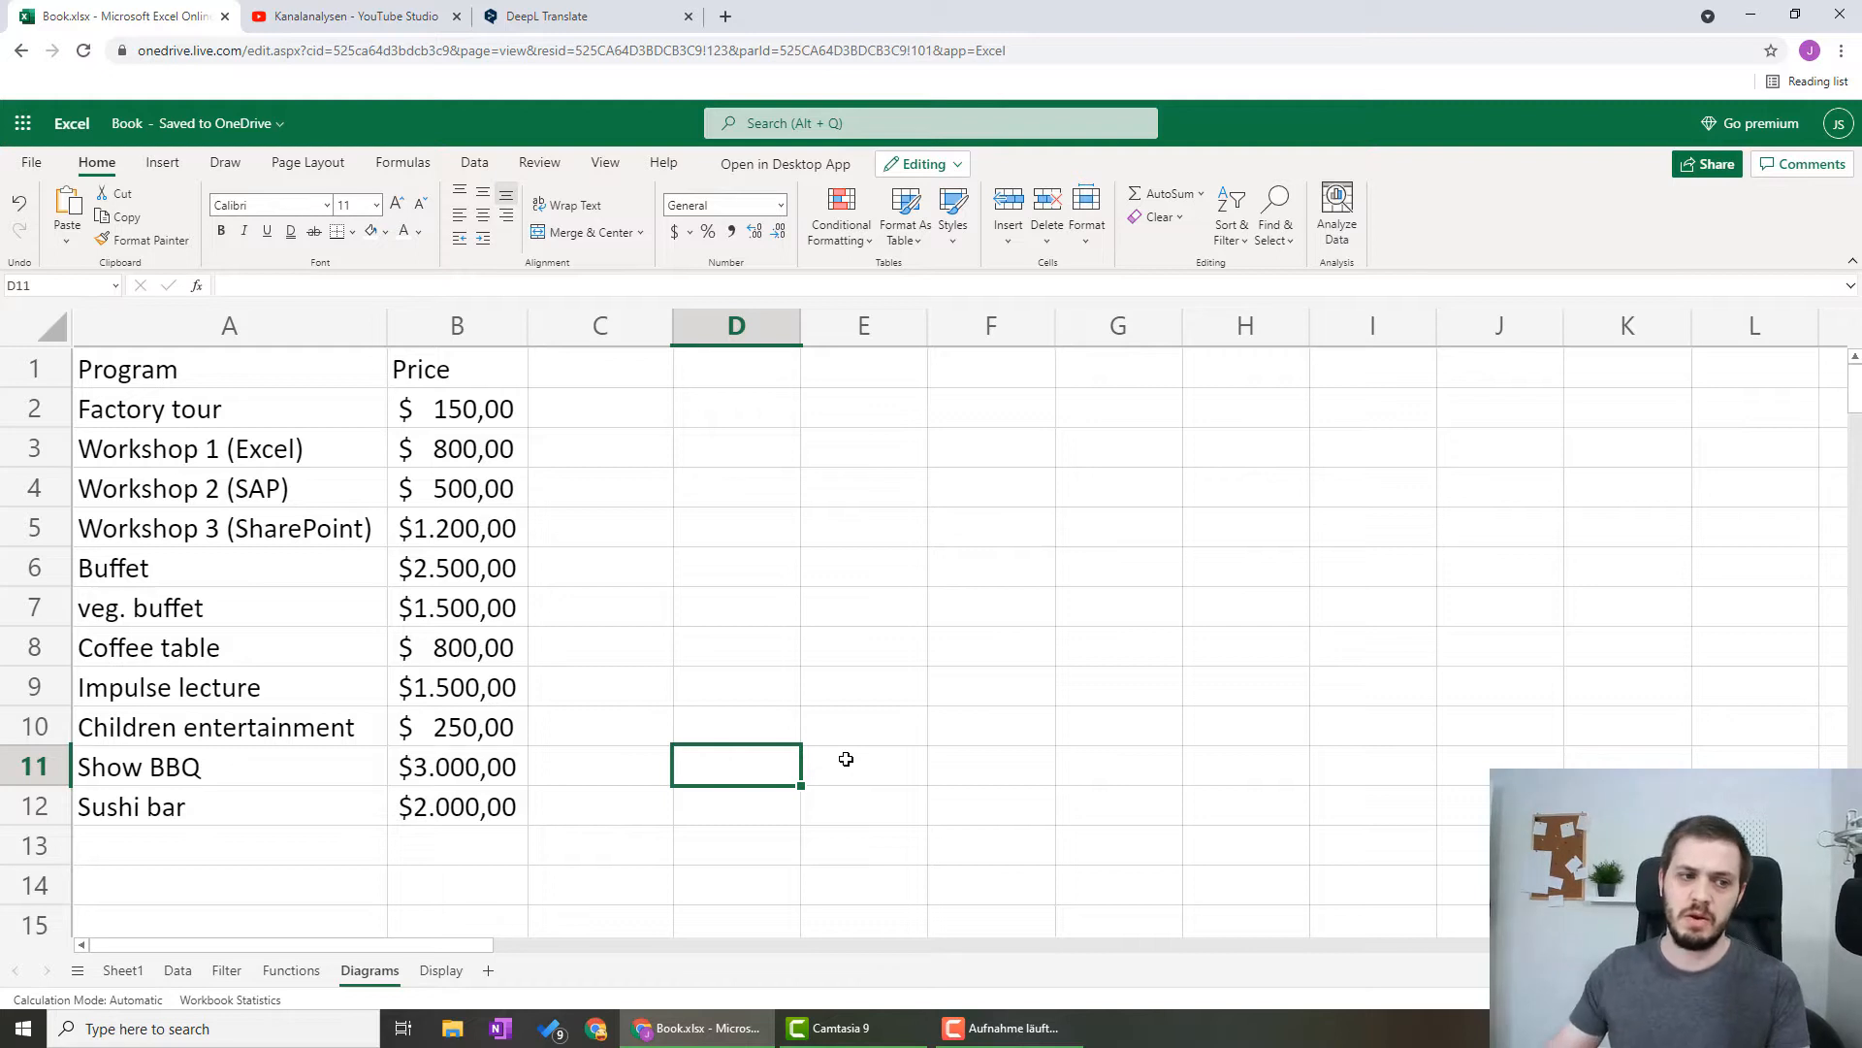
pyautogui.click(274, 407)
pyautogui.moveTo(324, 449); pyautogui.dragTo(347, 532)
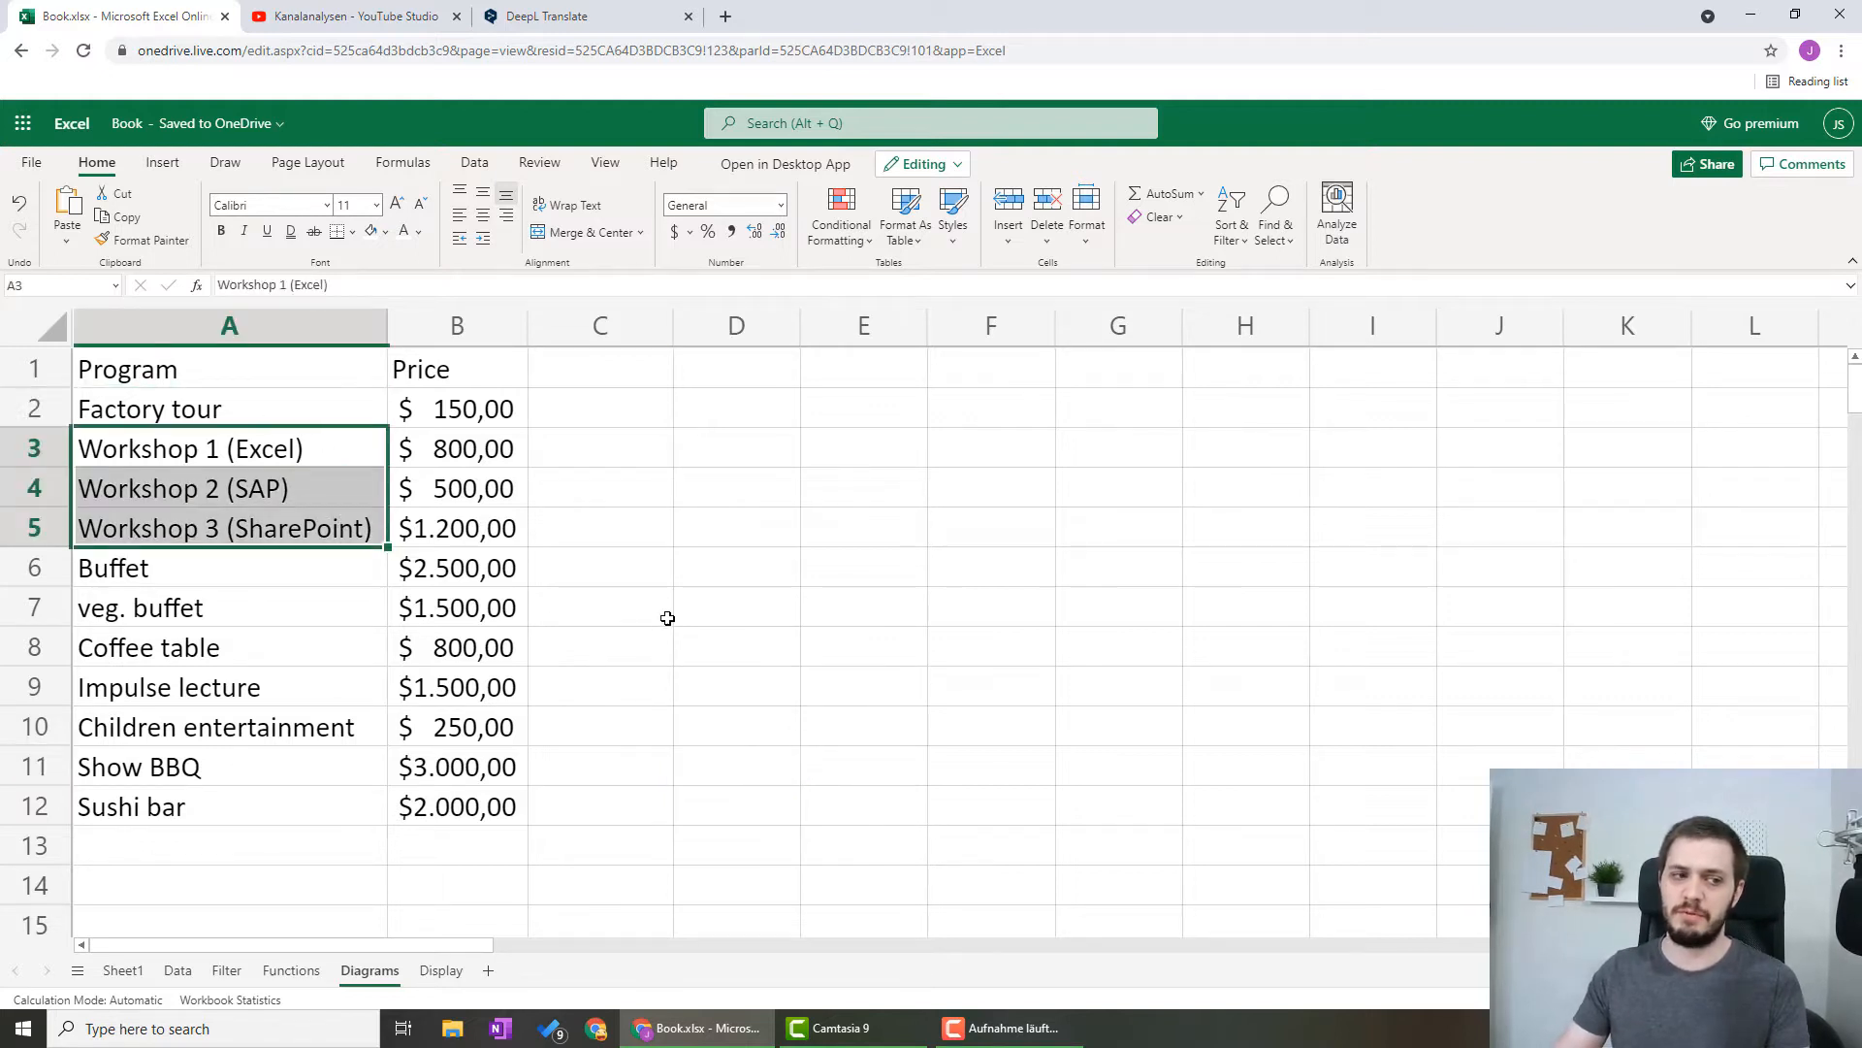
pyautogui.click(256, 576)
pyautogui.click(253, 612)
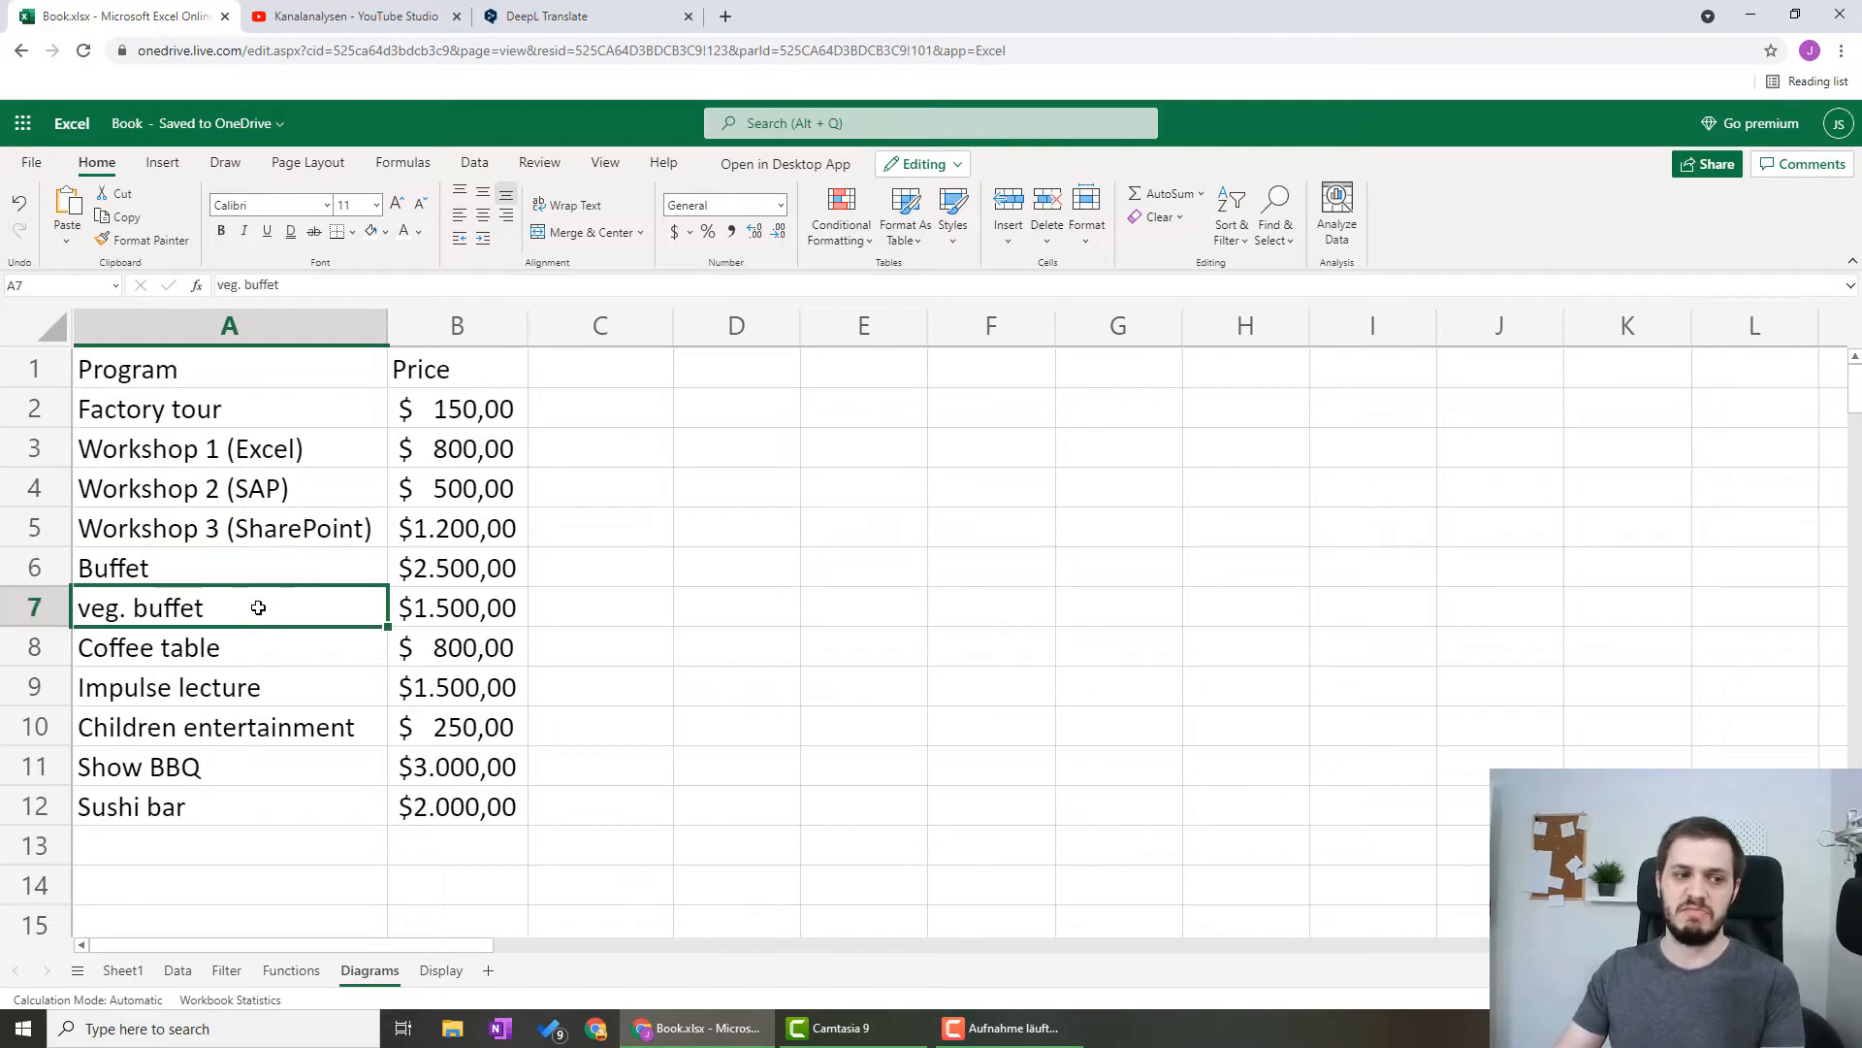
pyautogui.click(281, 650)
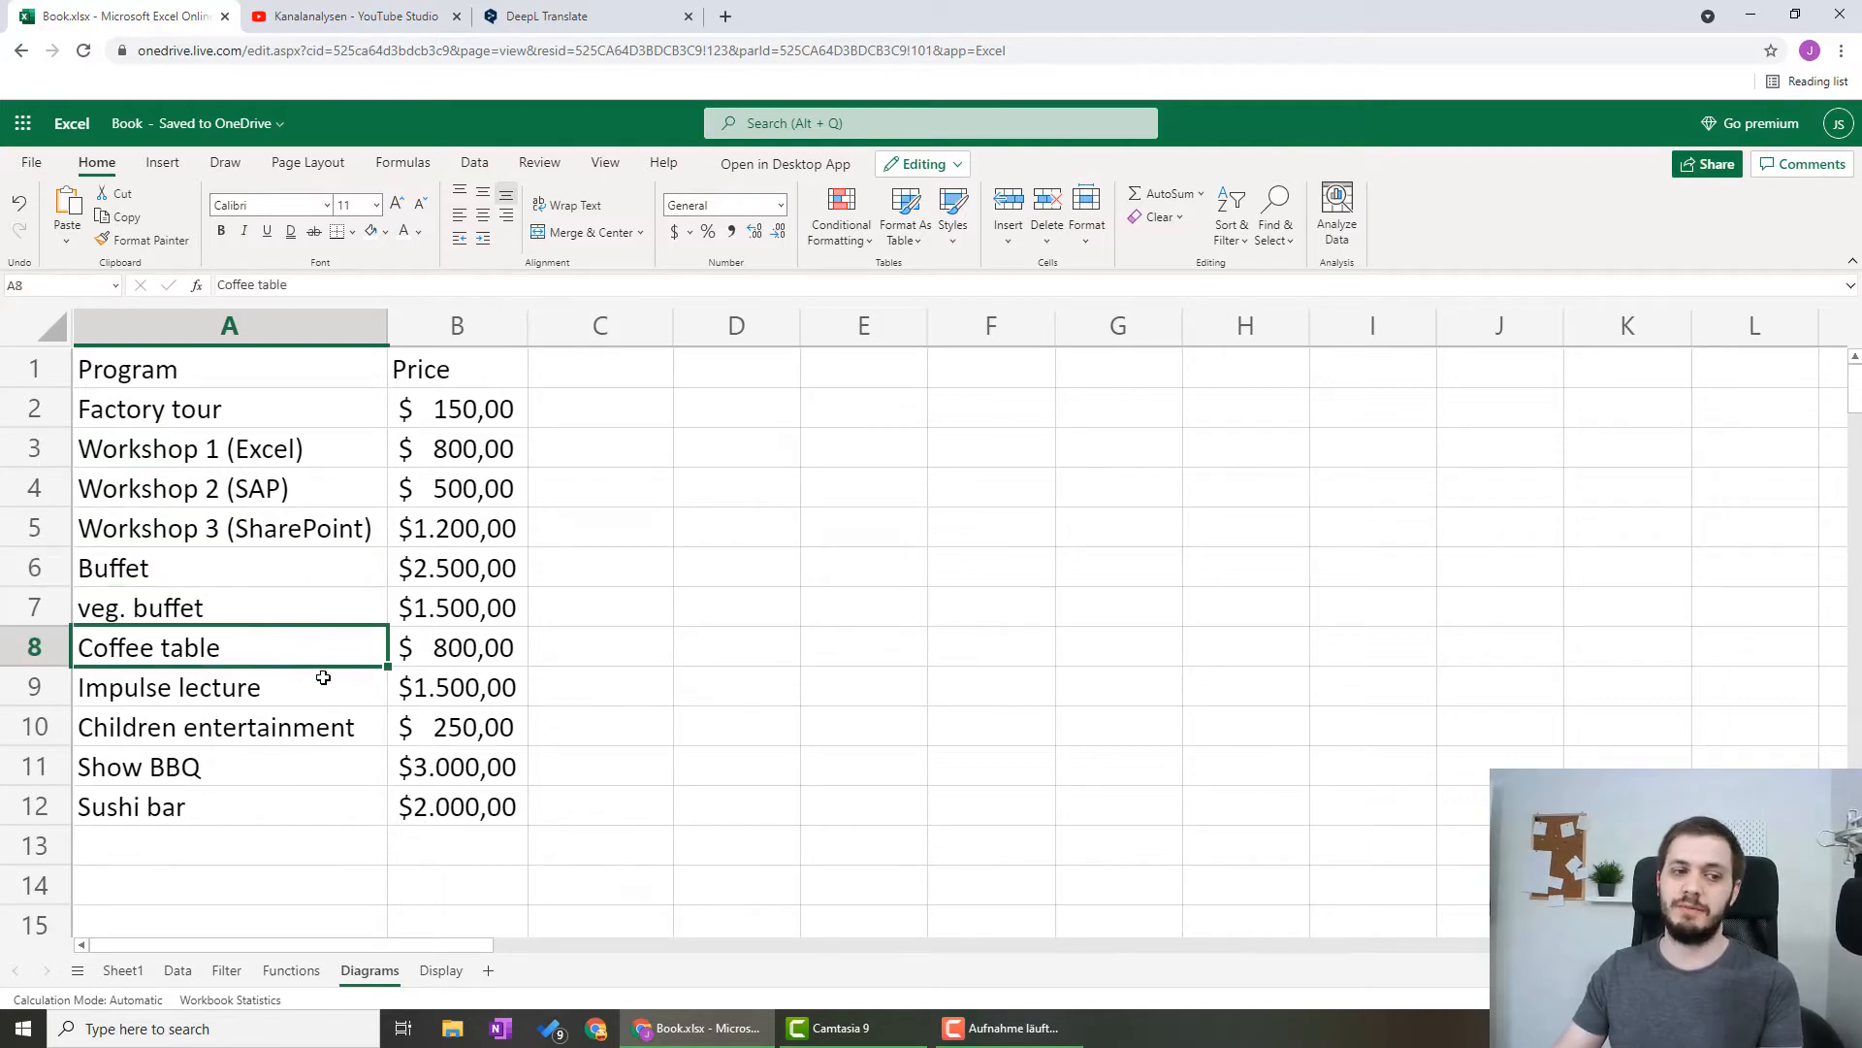
pyautogui.click(324, 683)
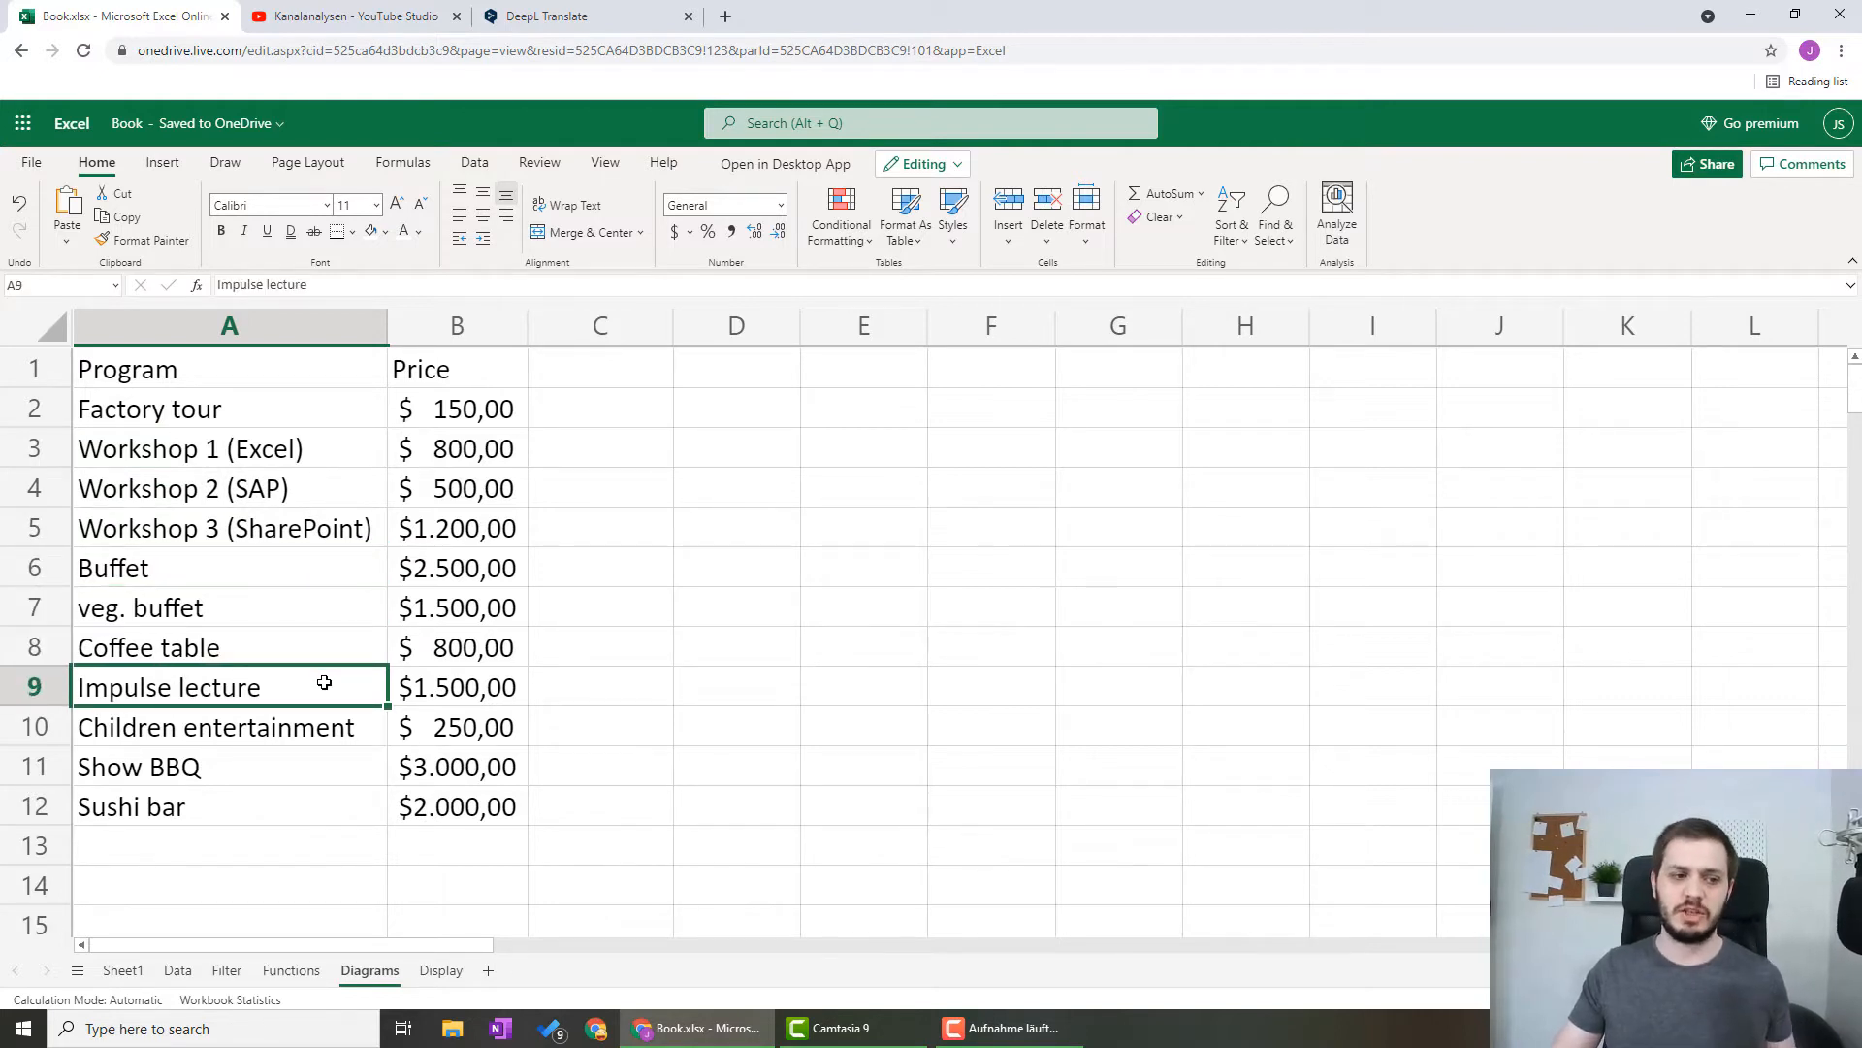
pyautogui.click(311, 728)
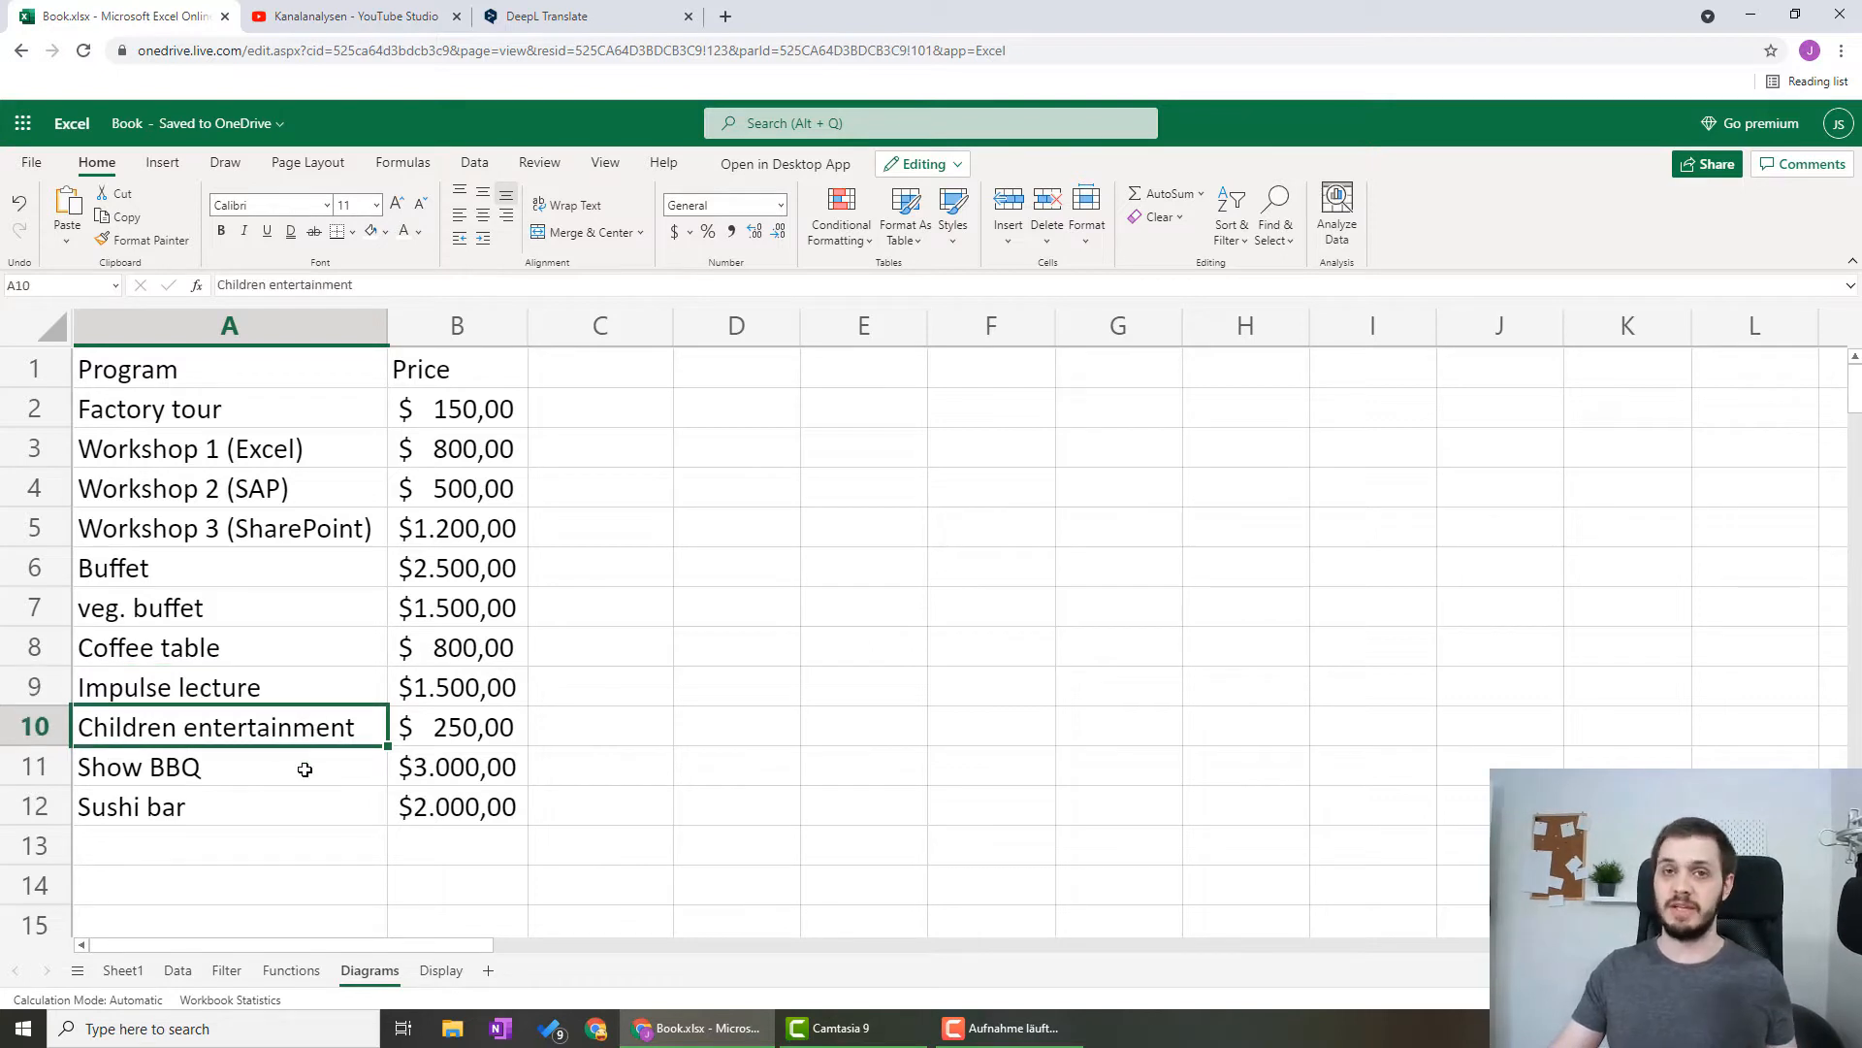
pyautogui.click(305, 769)
pyautogui.click(319, 805)
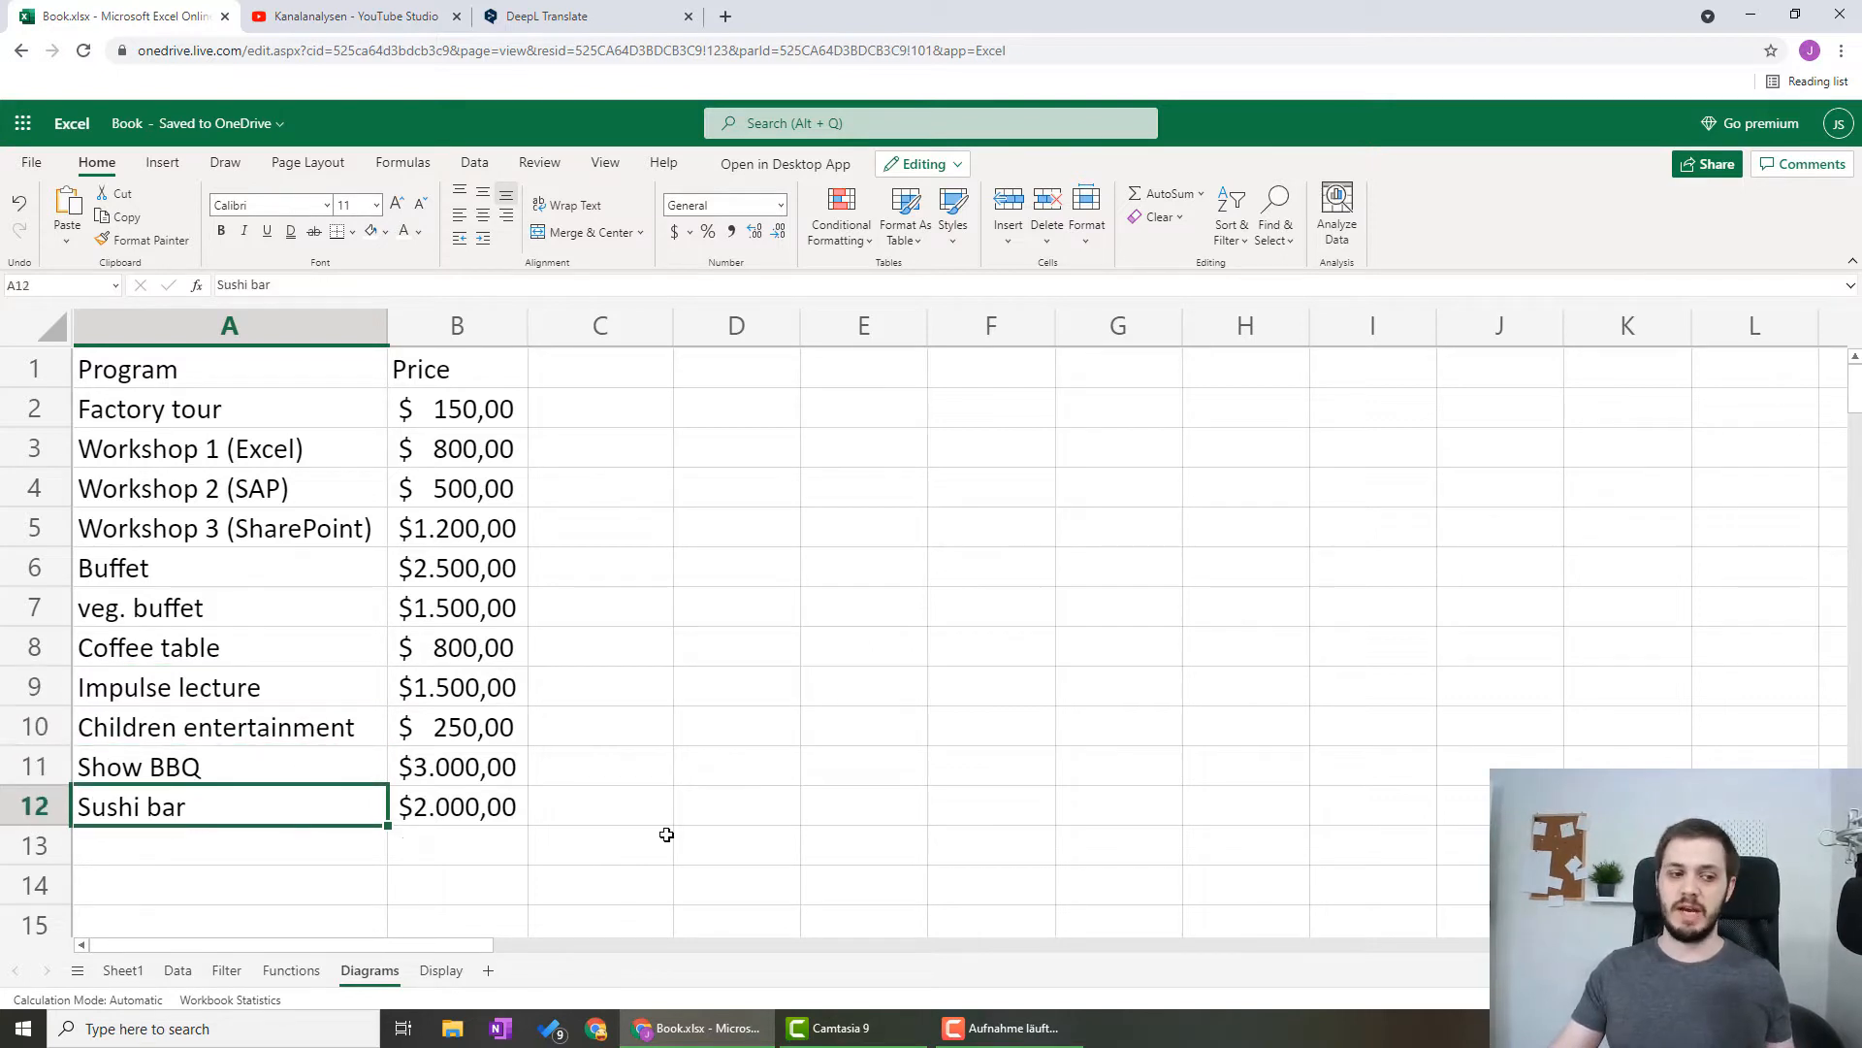
pyautogui.click(708, 804)
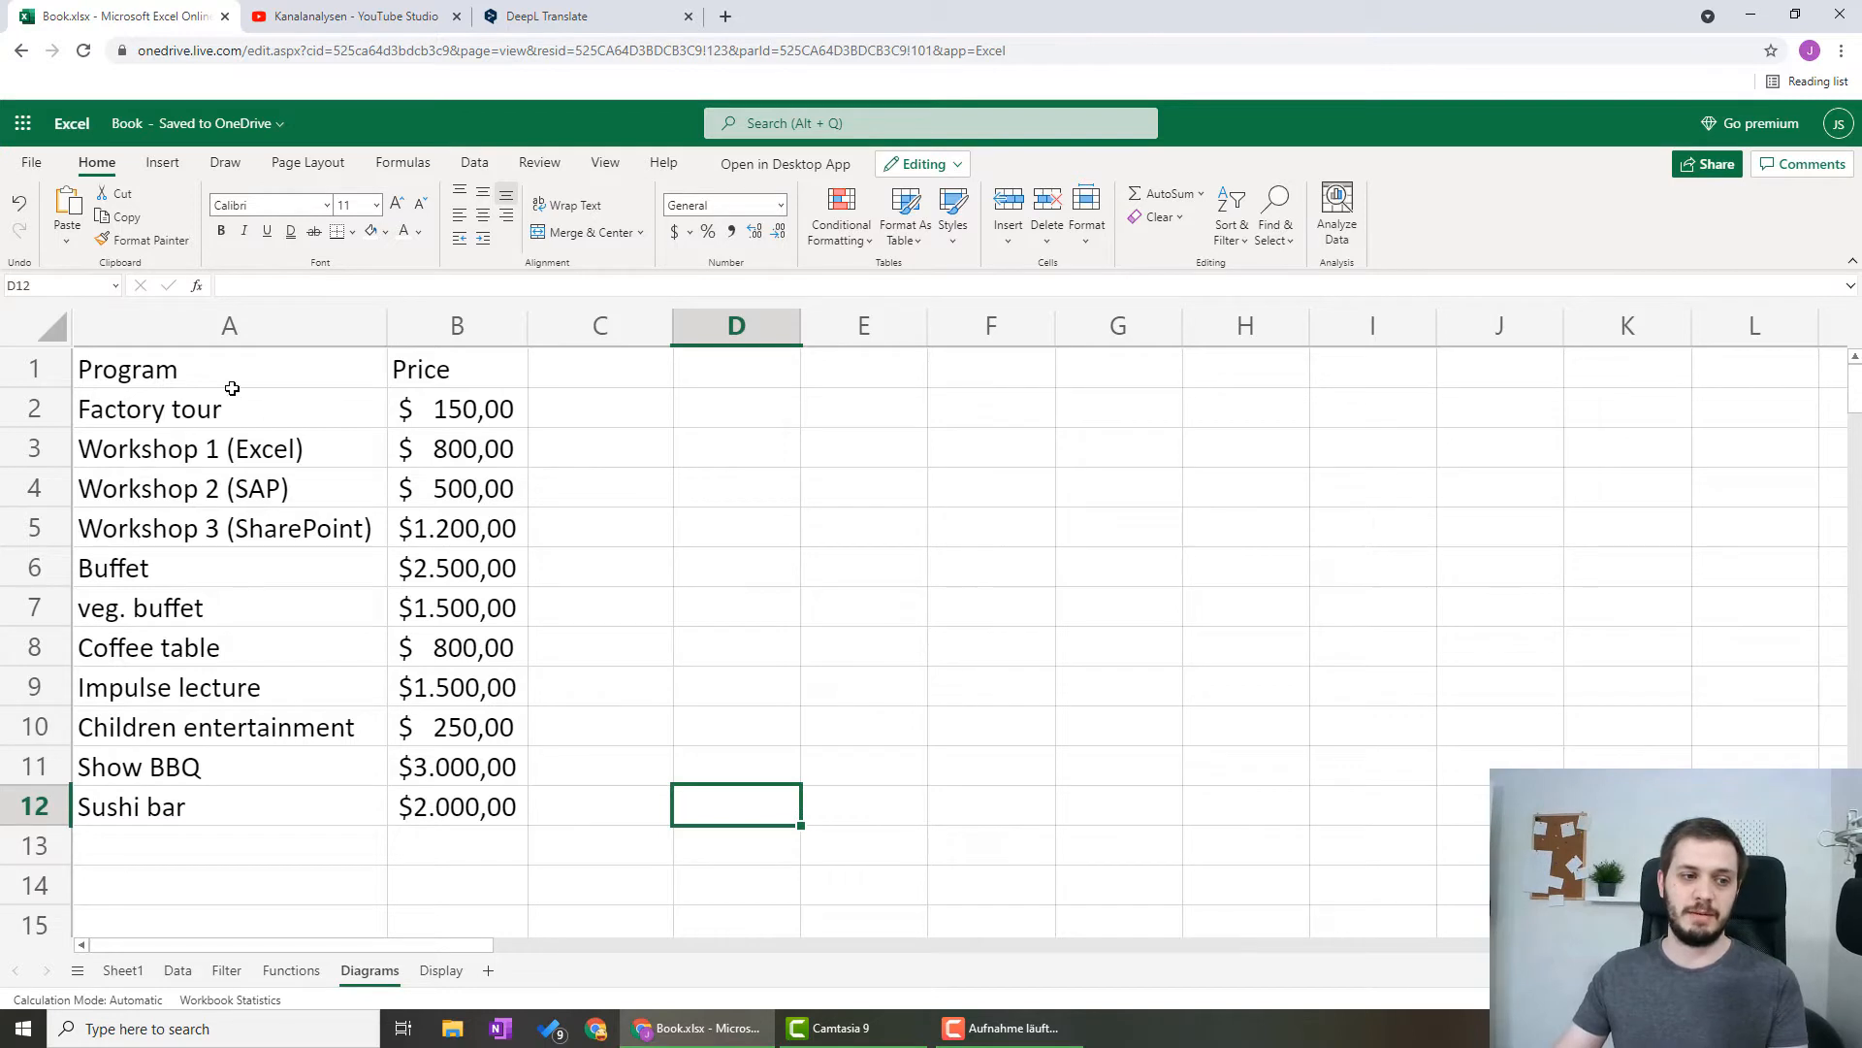
# Insert a 2-D pie chart from the program and price data in A1:B12 and move it beside the table, starting at column D
pyautogui.moveTo(201, 362); pyautogui.dragTo(444, 809)
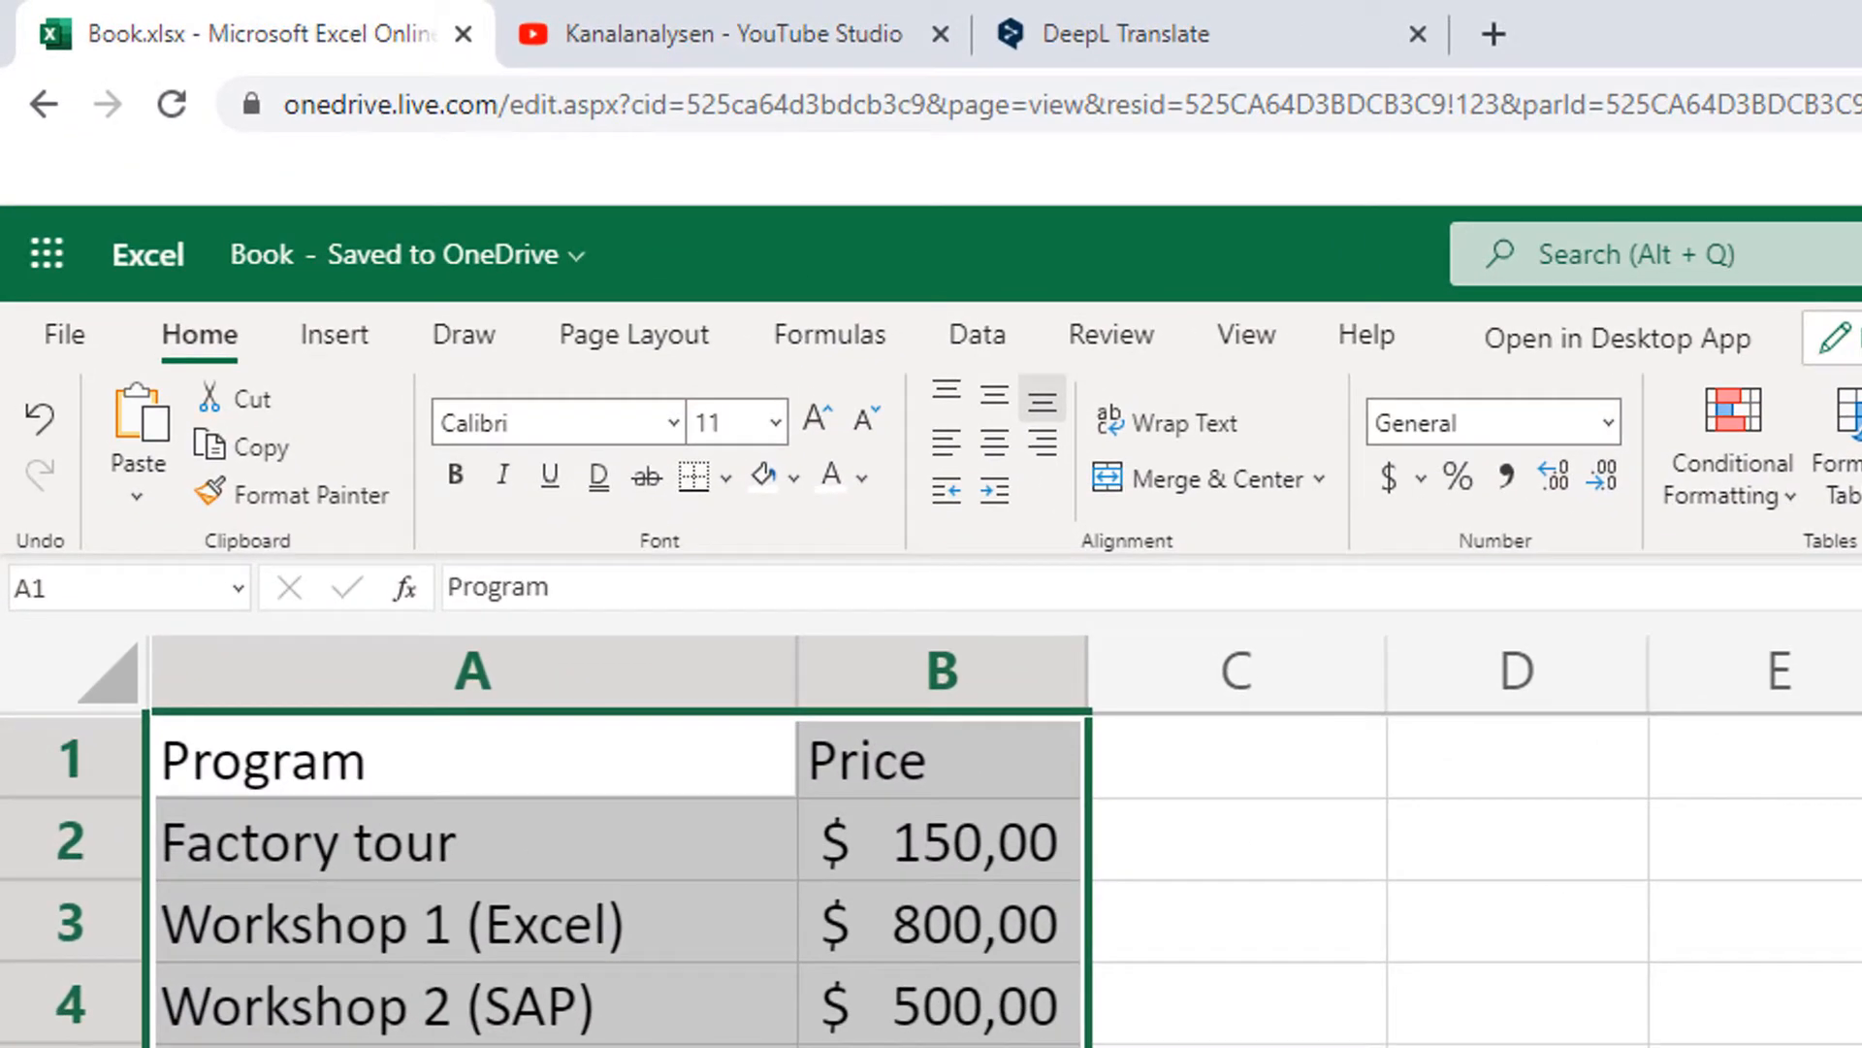
pyautogui.click(324, 340)
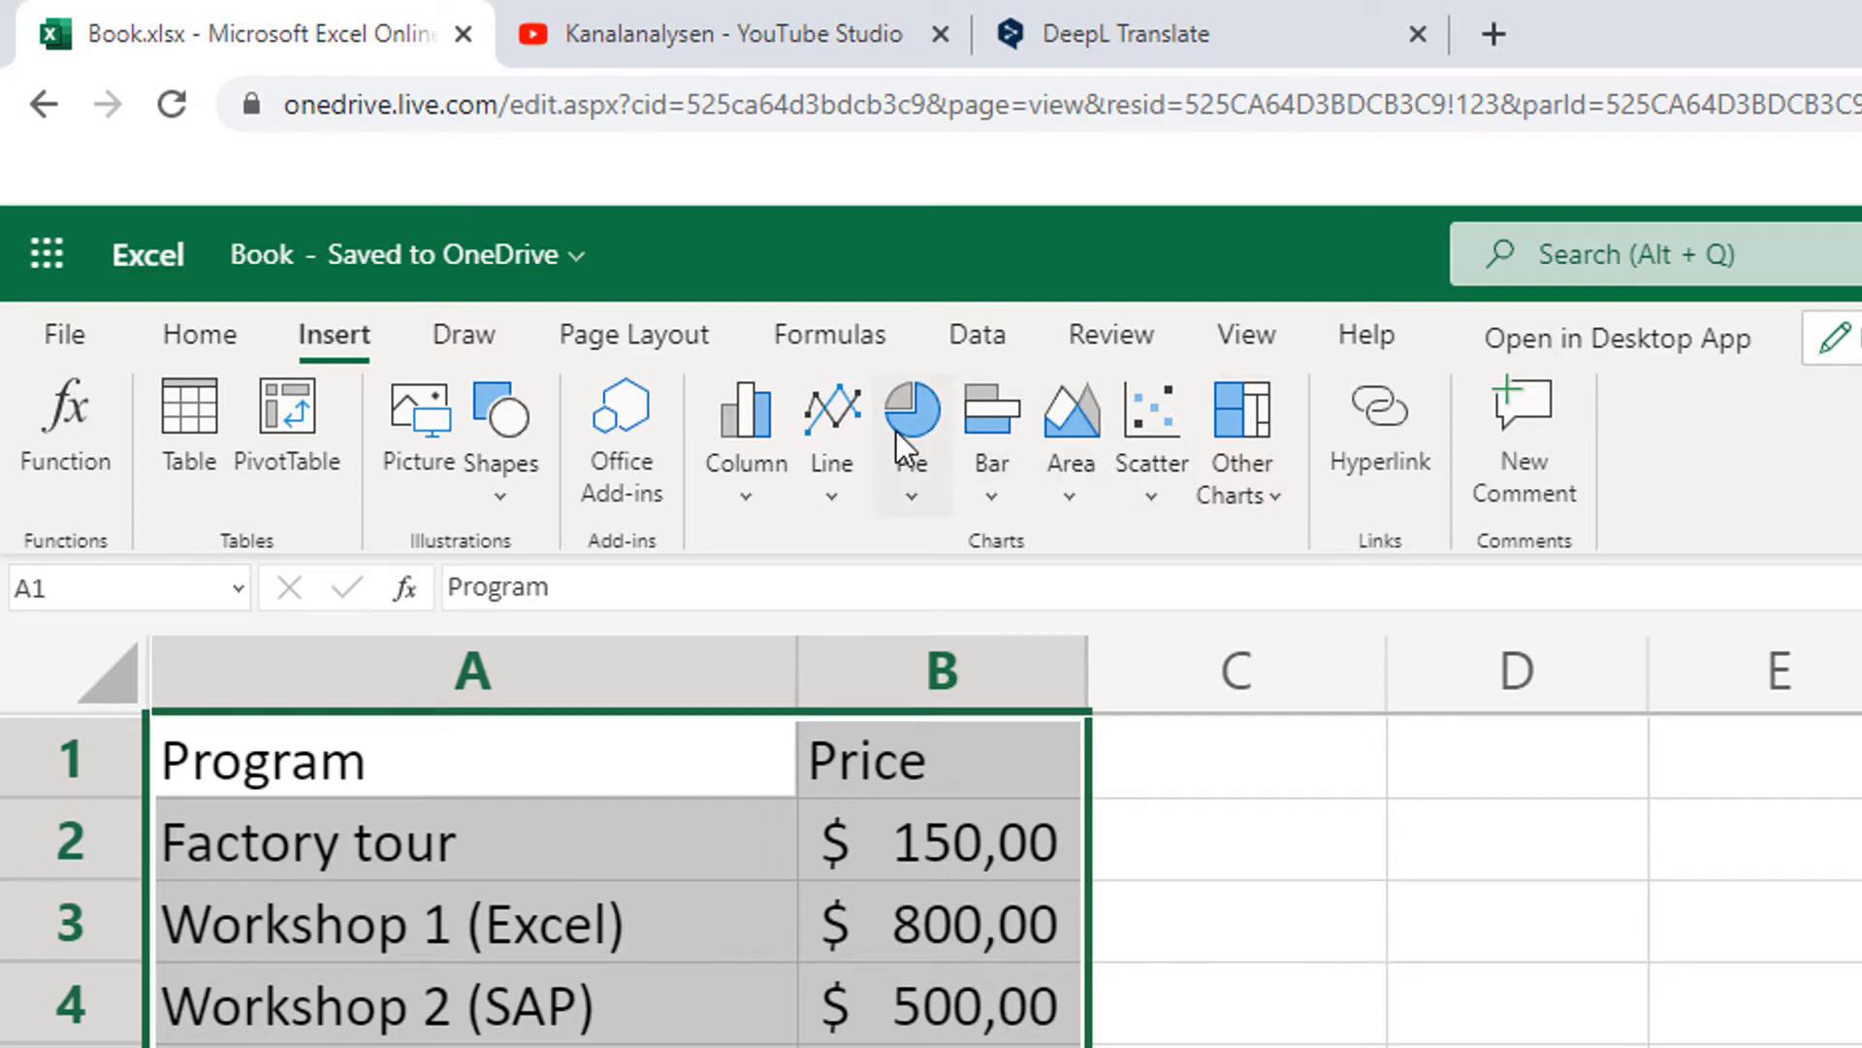
pyautogui.click(915, 458)
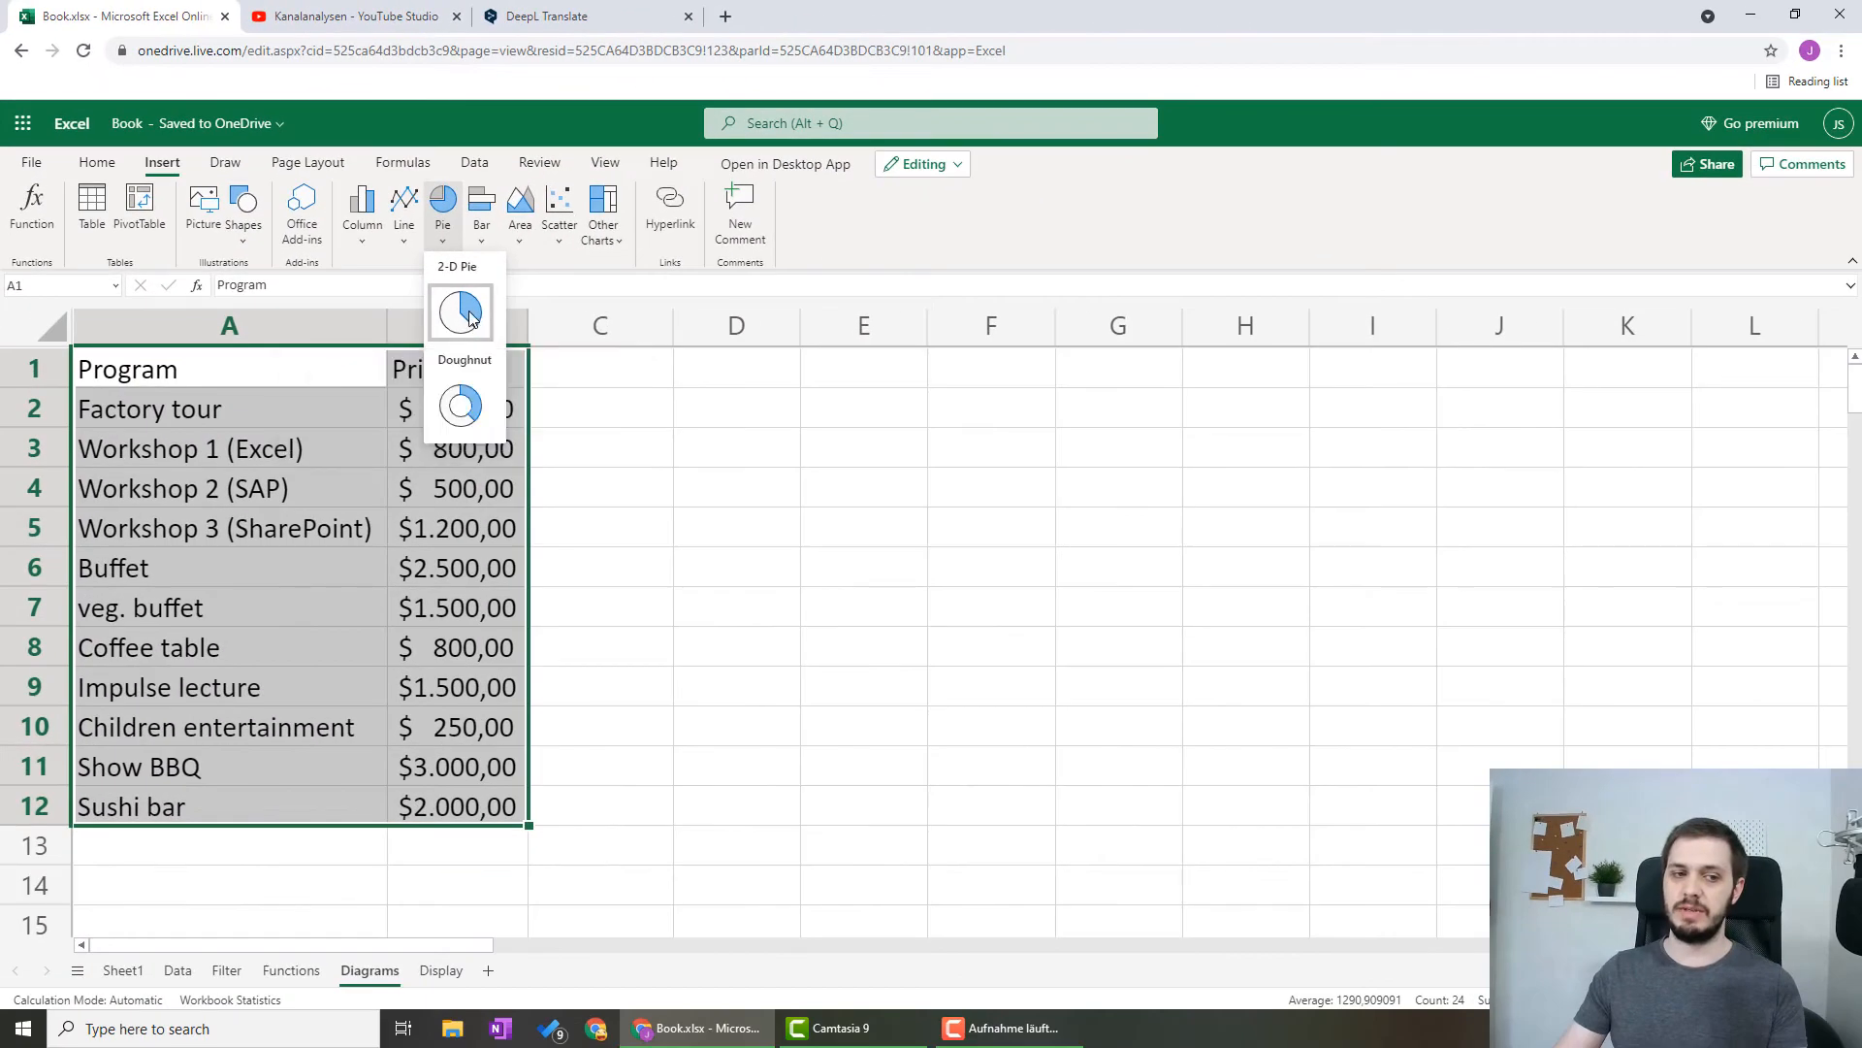
pyautogui.click(471, 318)
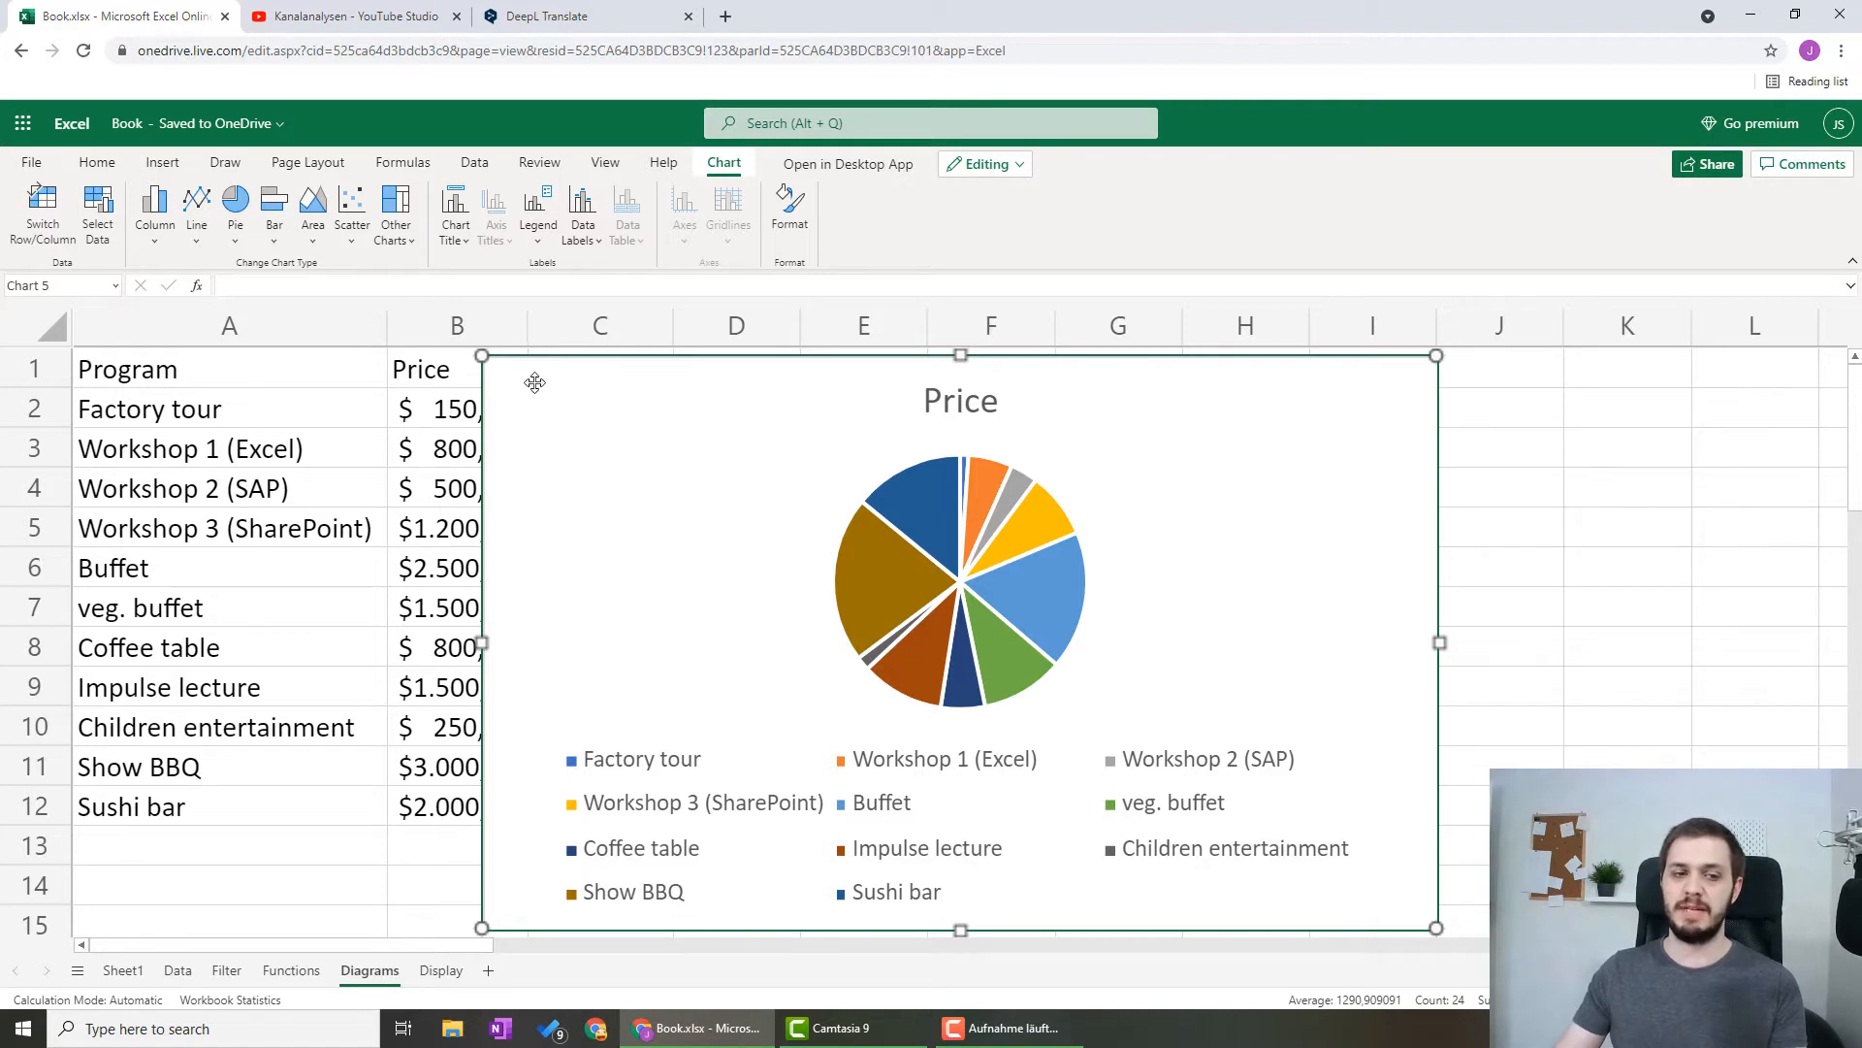
pyautogui.moveTo(526, 382); pyautogui.dragTo(742, 381)
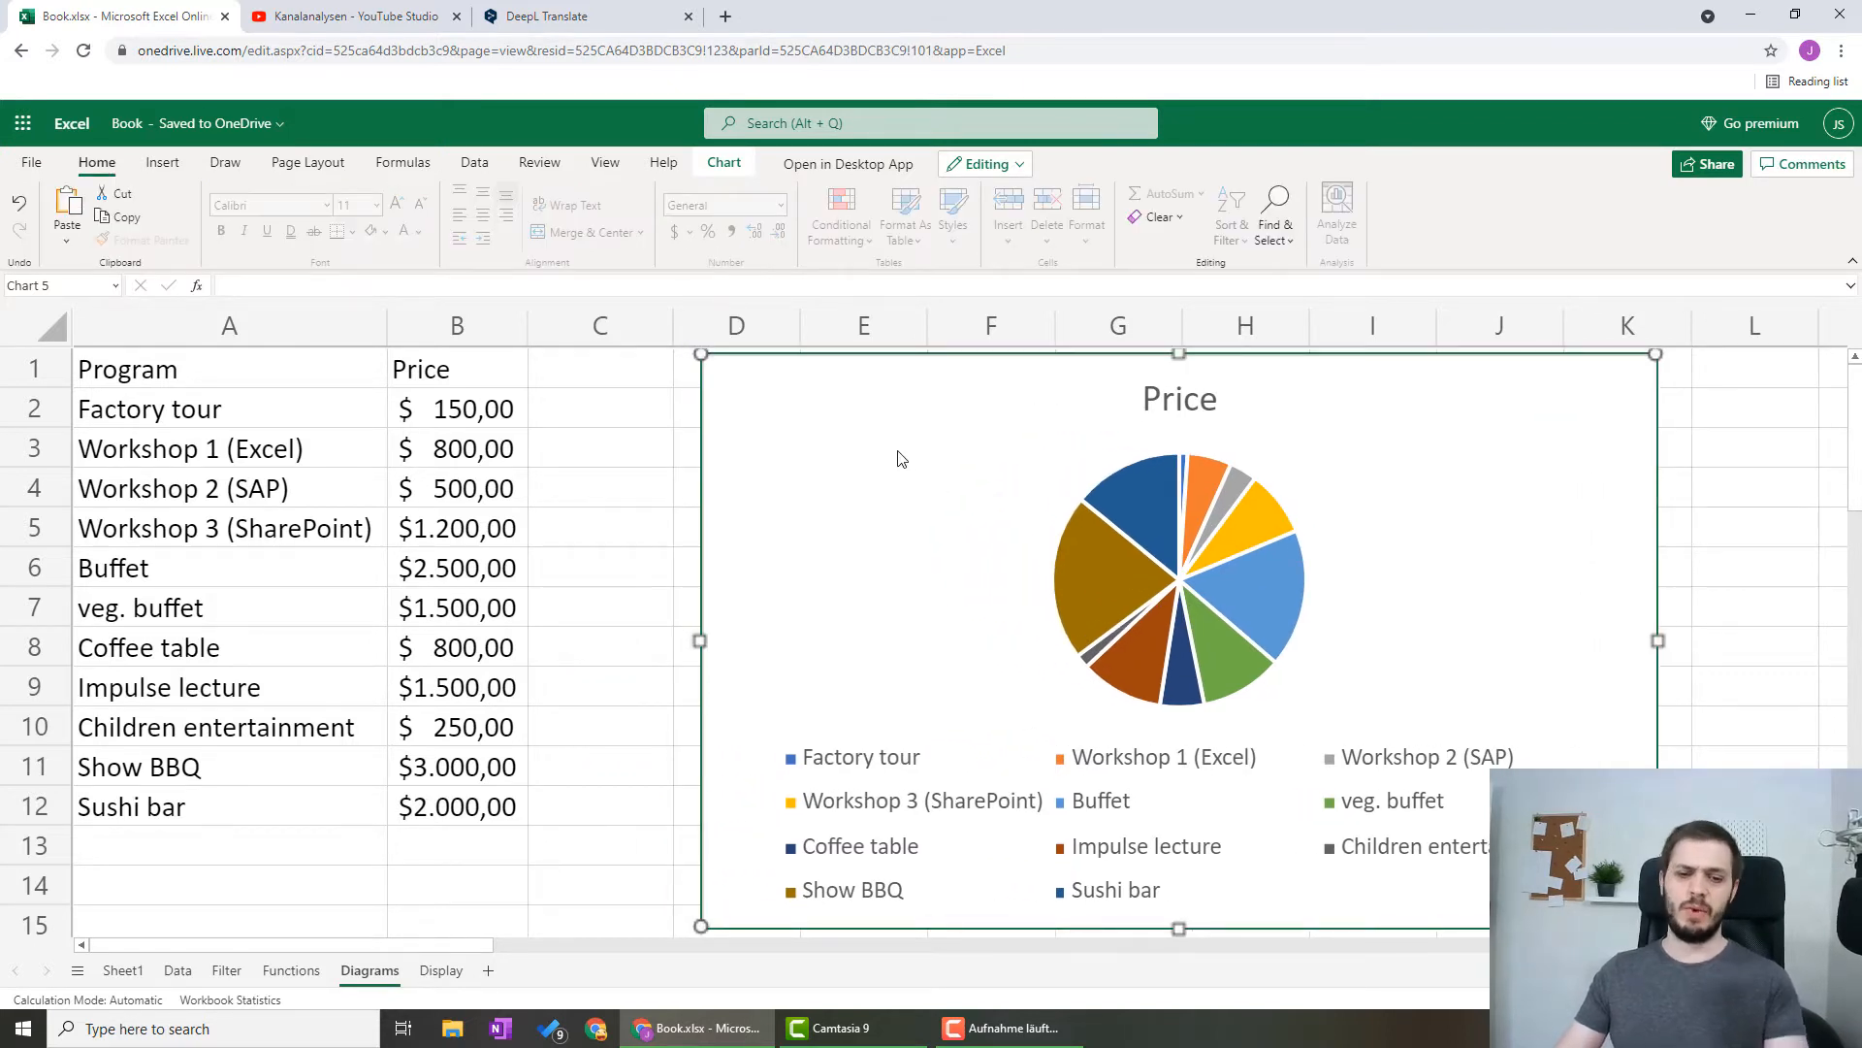
pyautogui.click(833, 769)
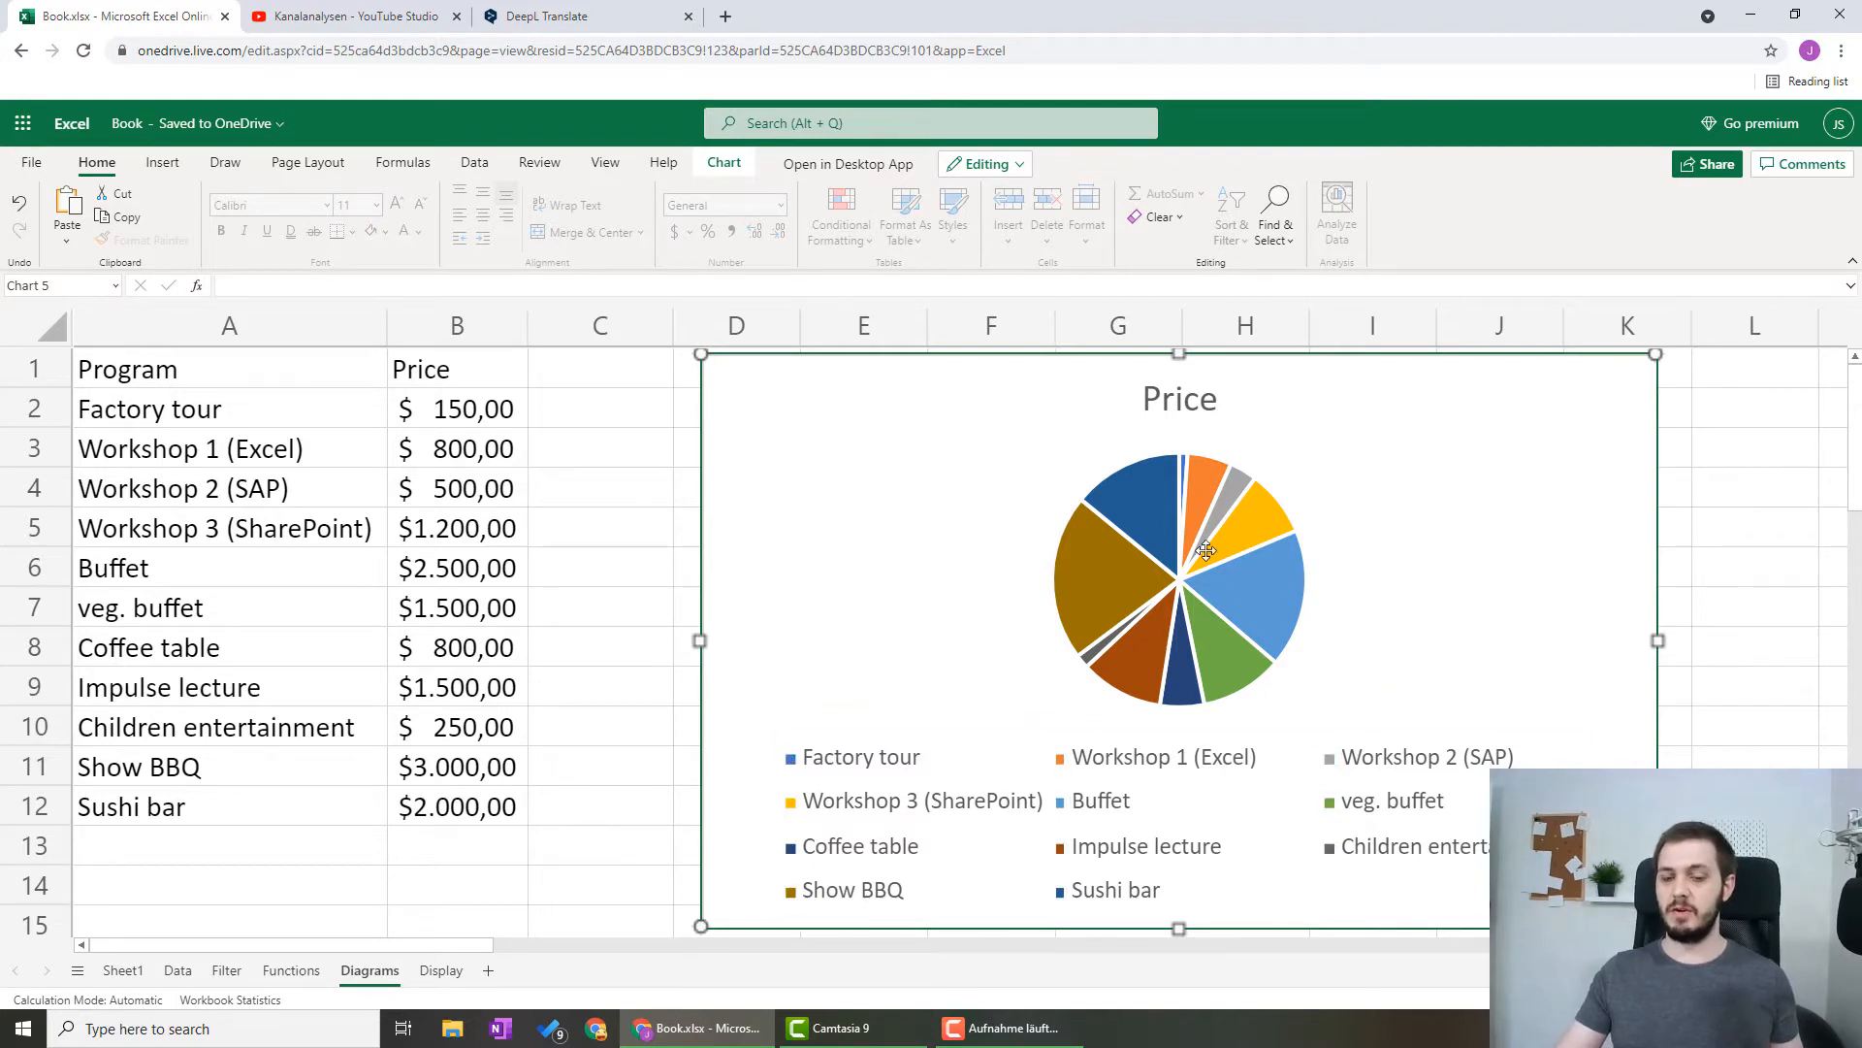
pyautogui.click(1199, 403)
pyautogui.click(967, 413)
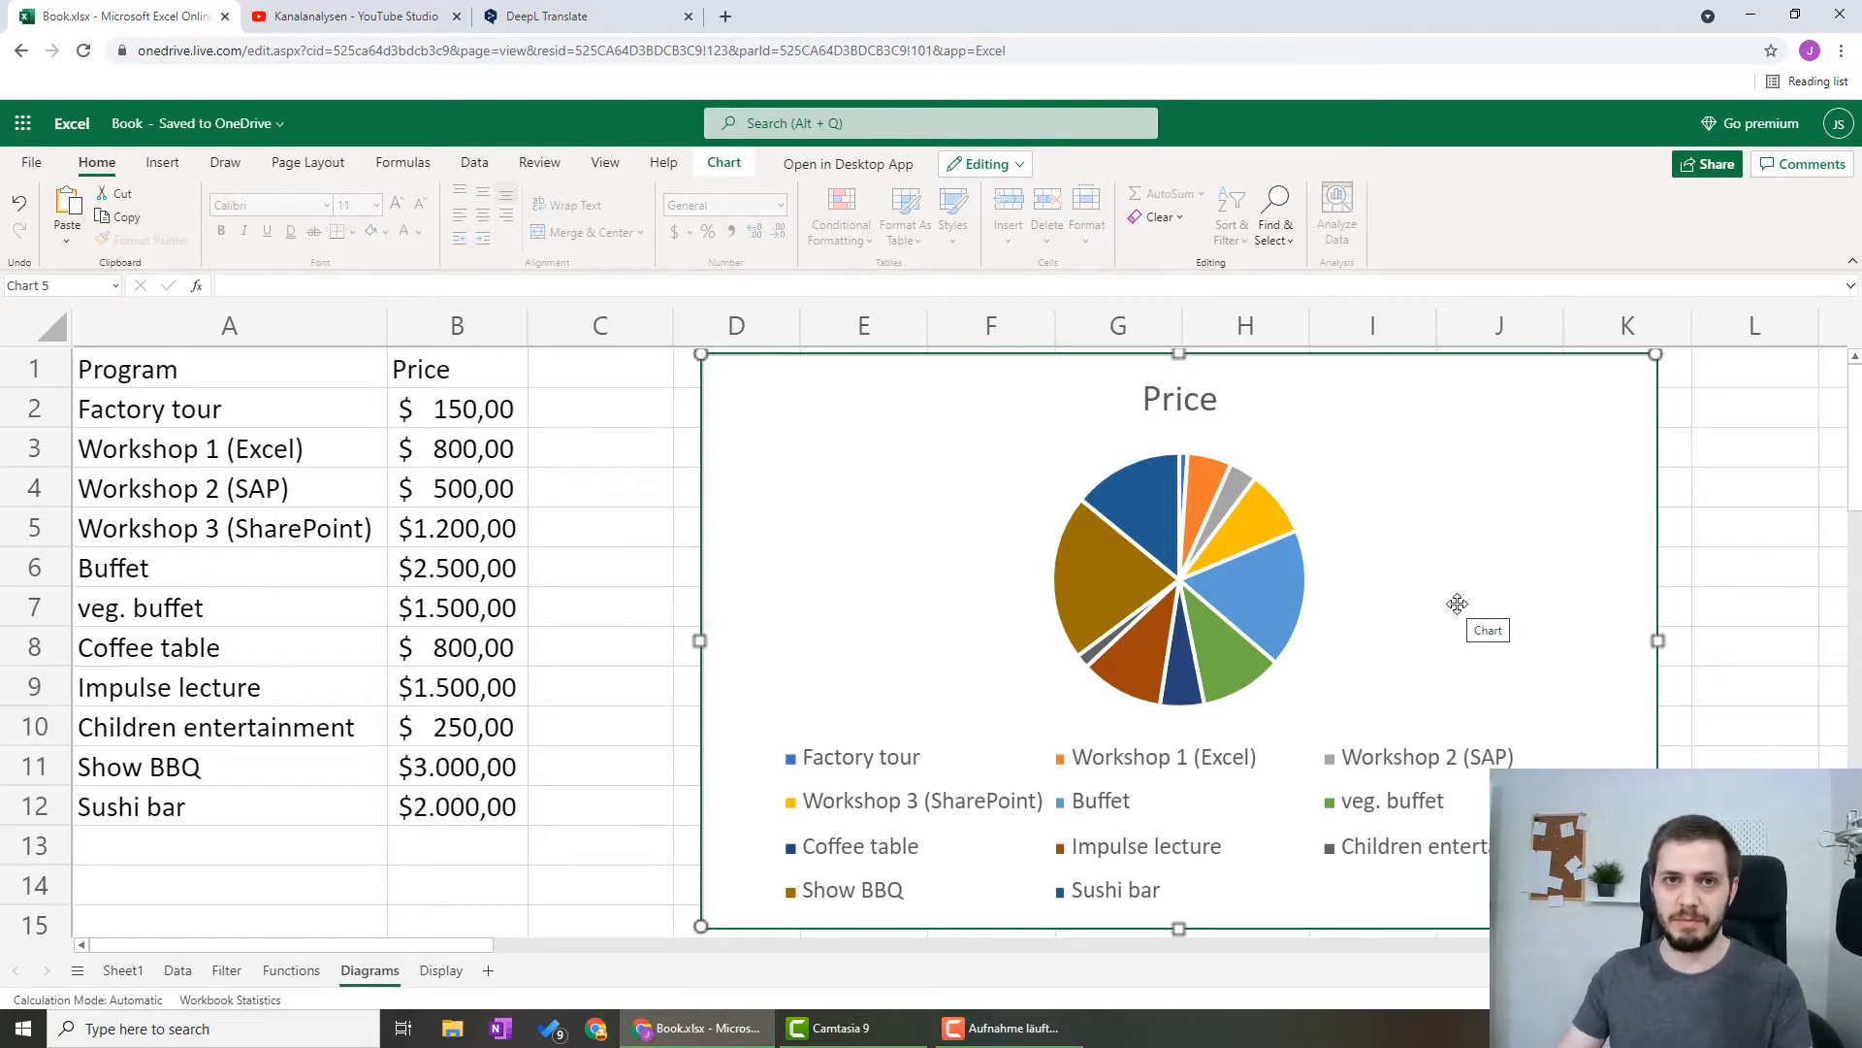
# Open the pie chart's formatting options and remove its chart title and legend
pyautogui.doubleClick(1388, 533)
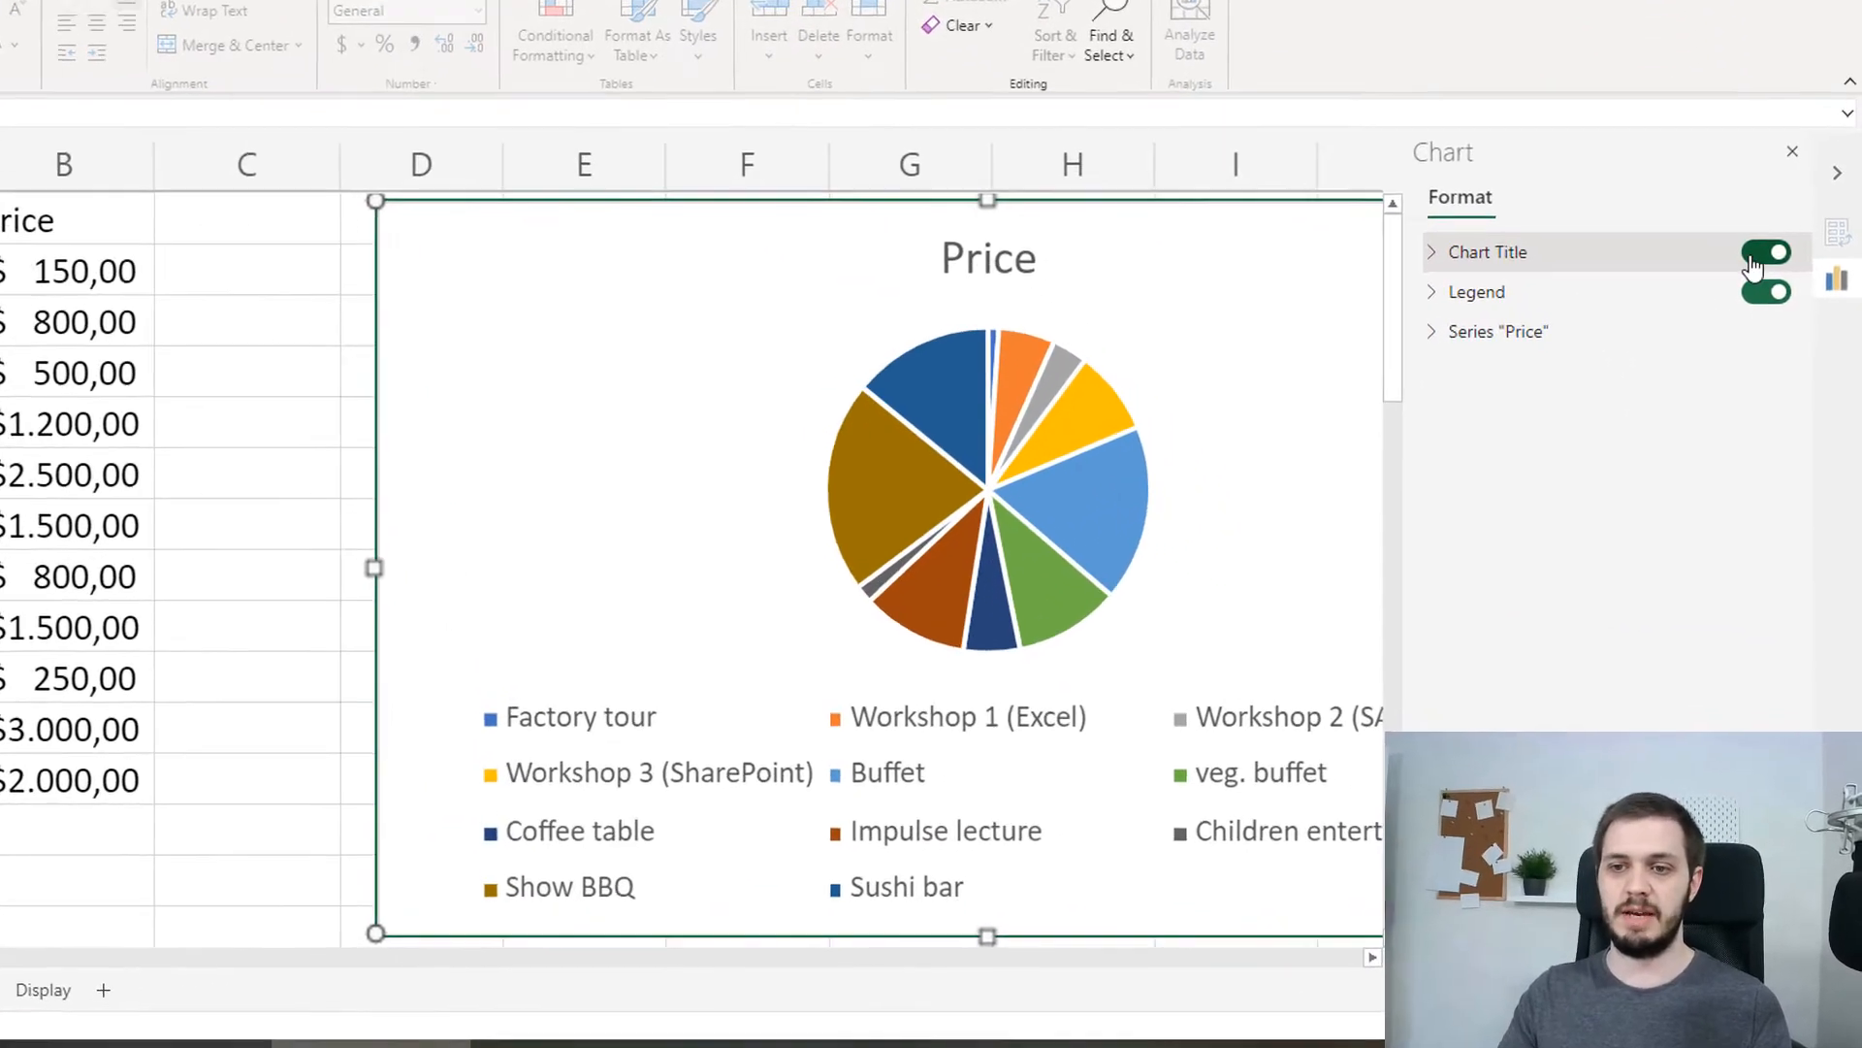
pyautogui.click(1759, 258)
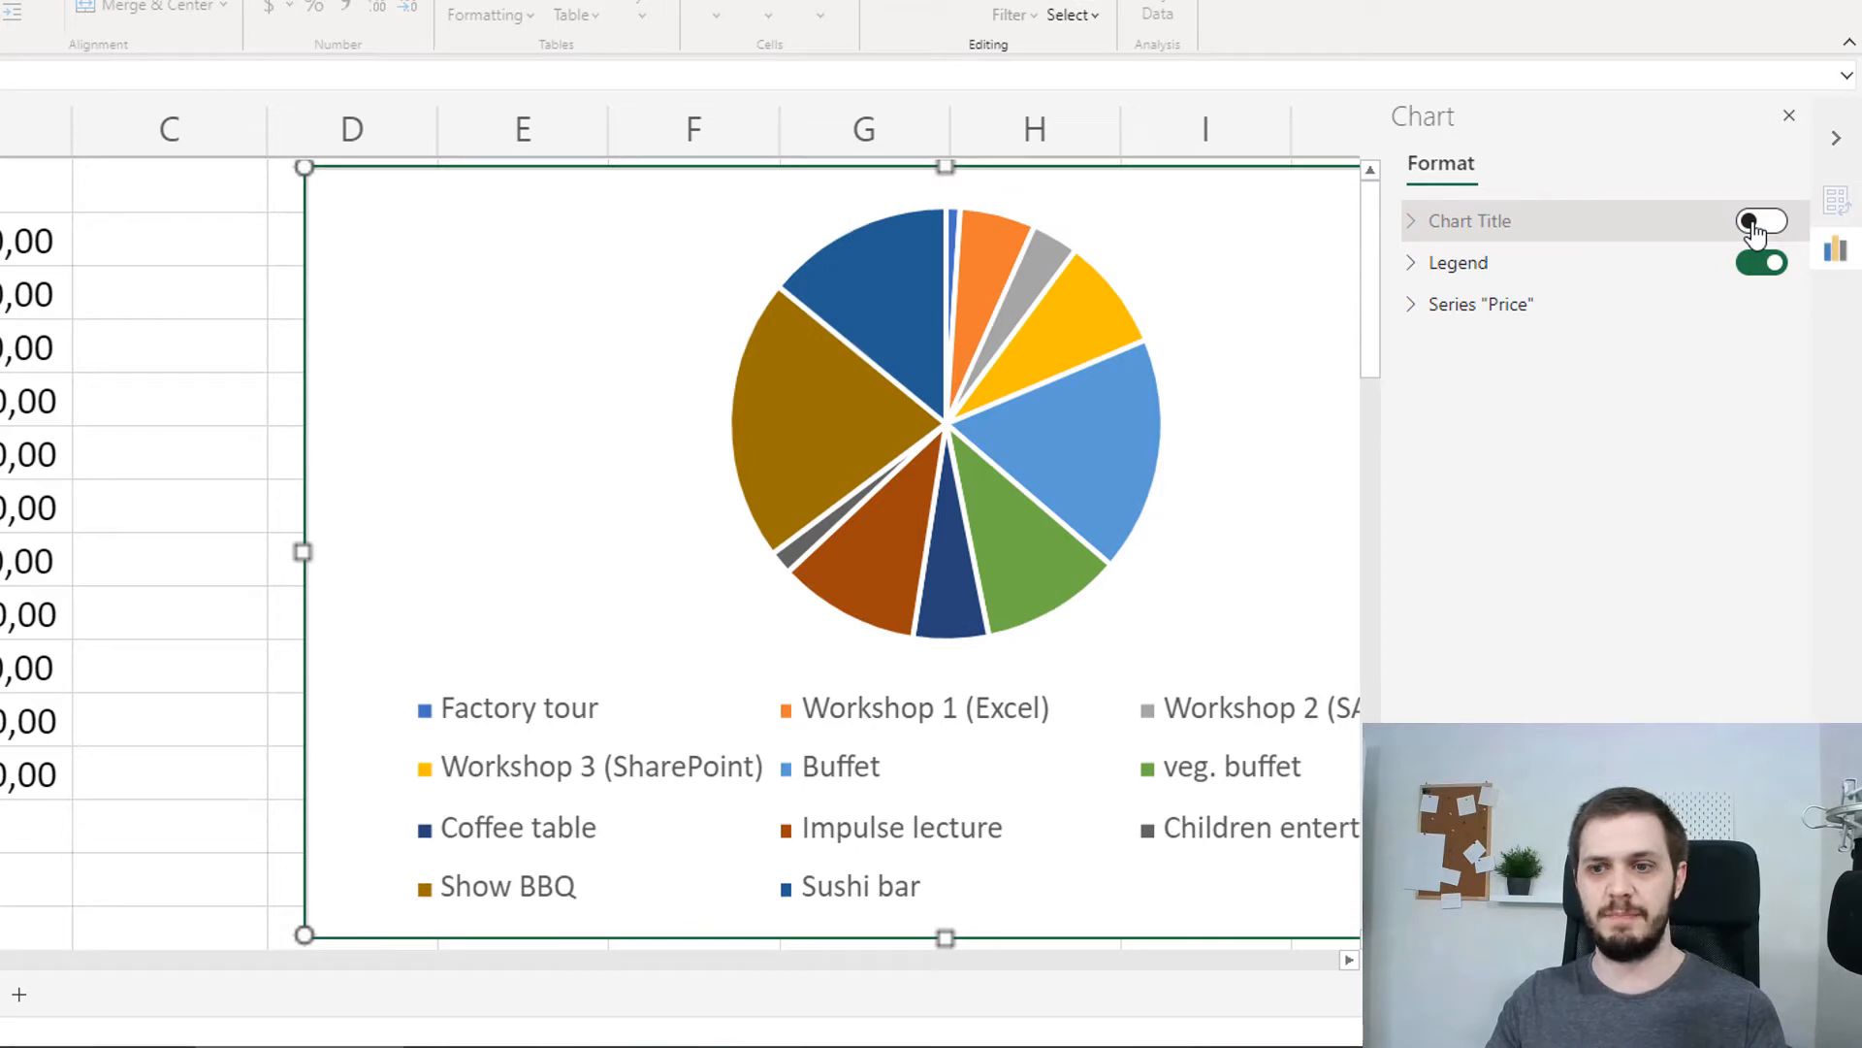
pyautogui.click(1762, 263)
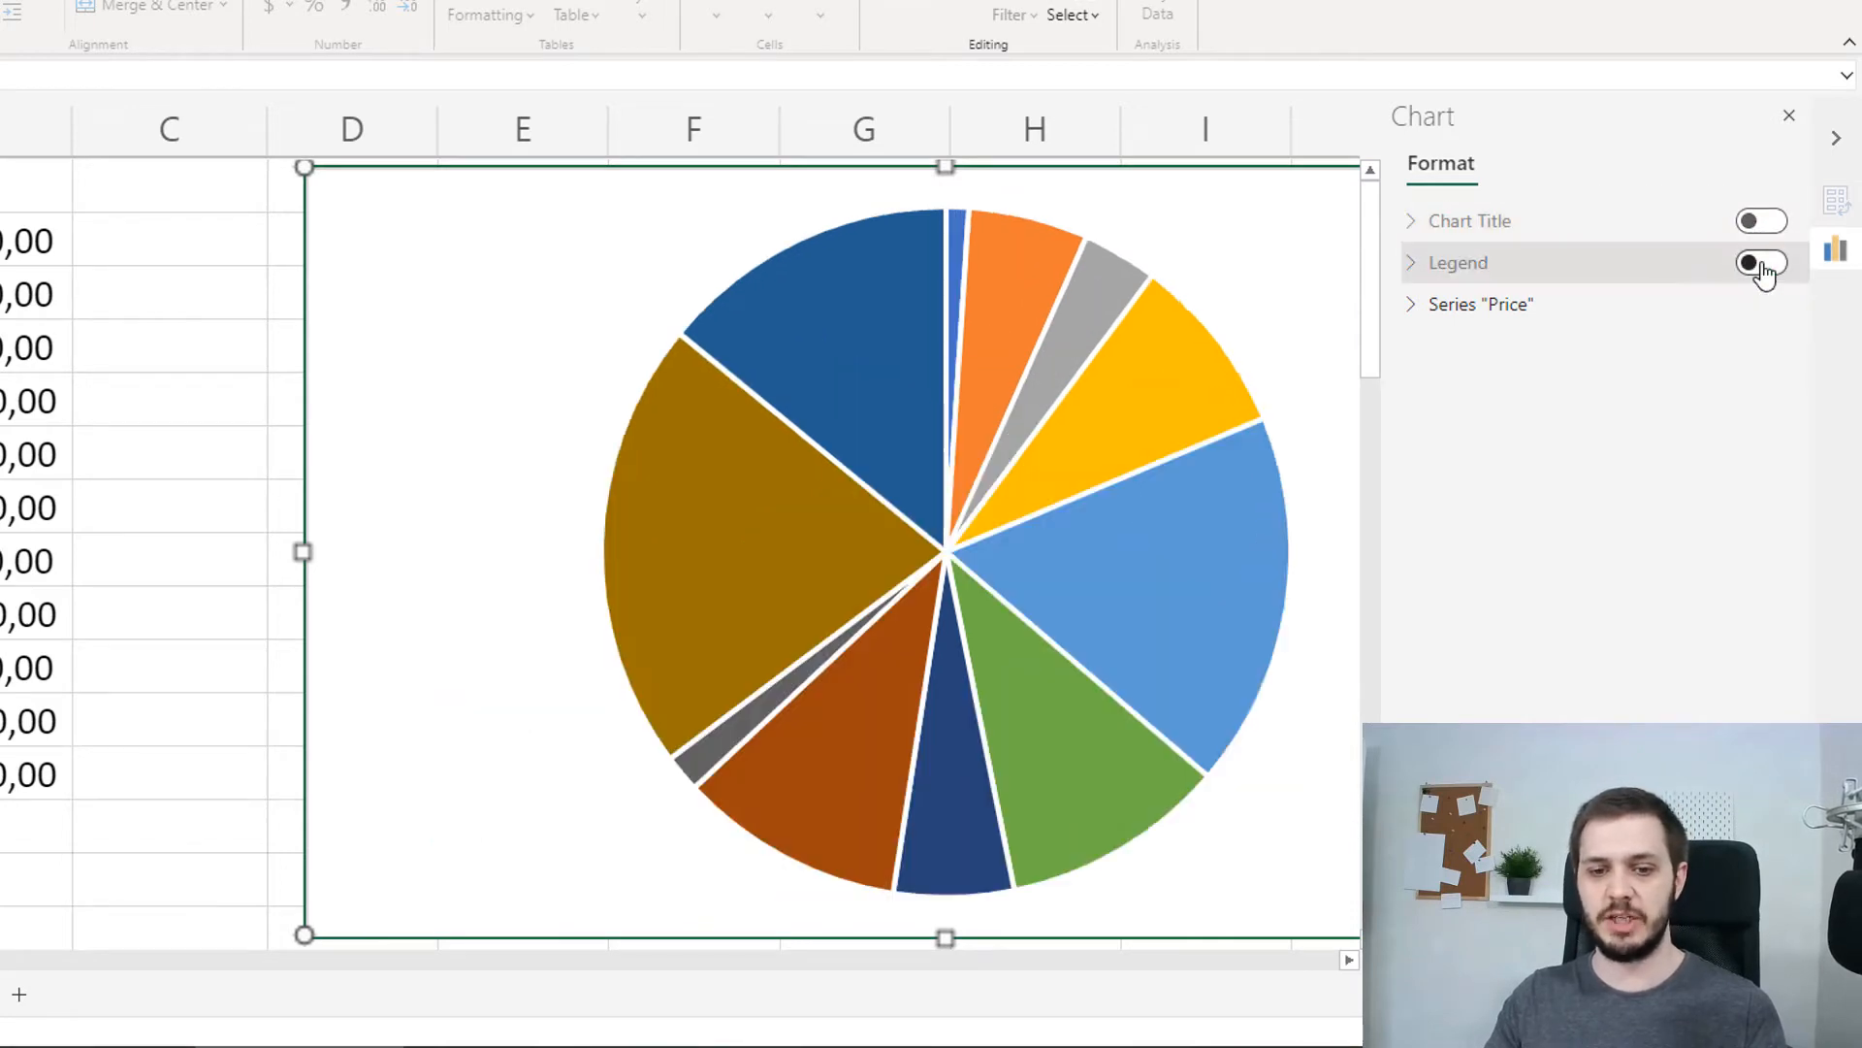
# Turn on data labels for the Price series and have them show percentages instead of values
pyautogui.click(1413, 307)
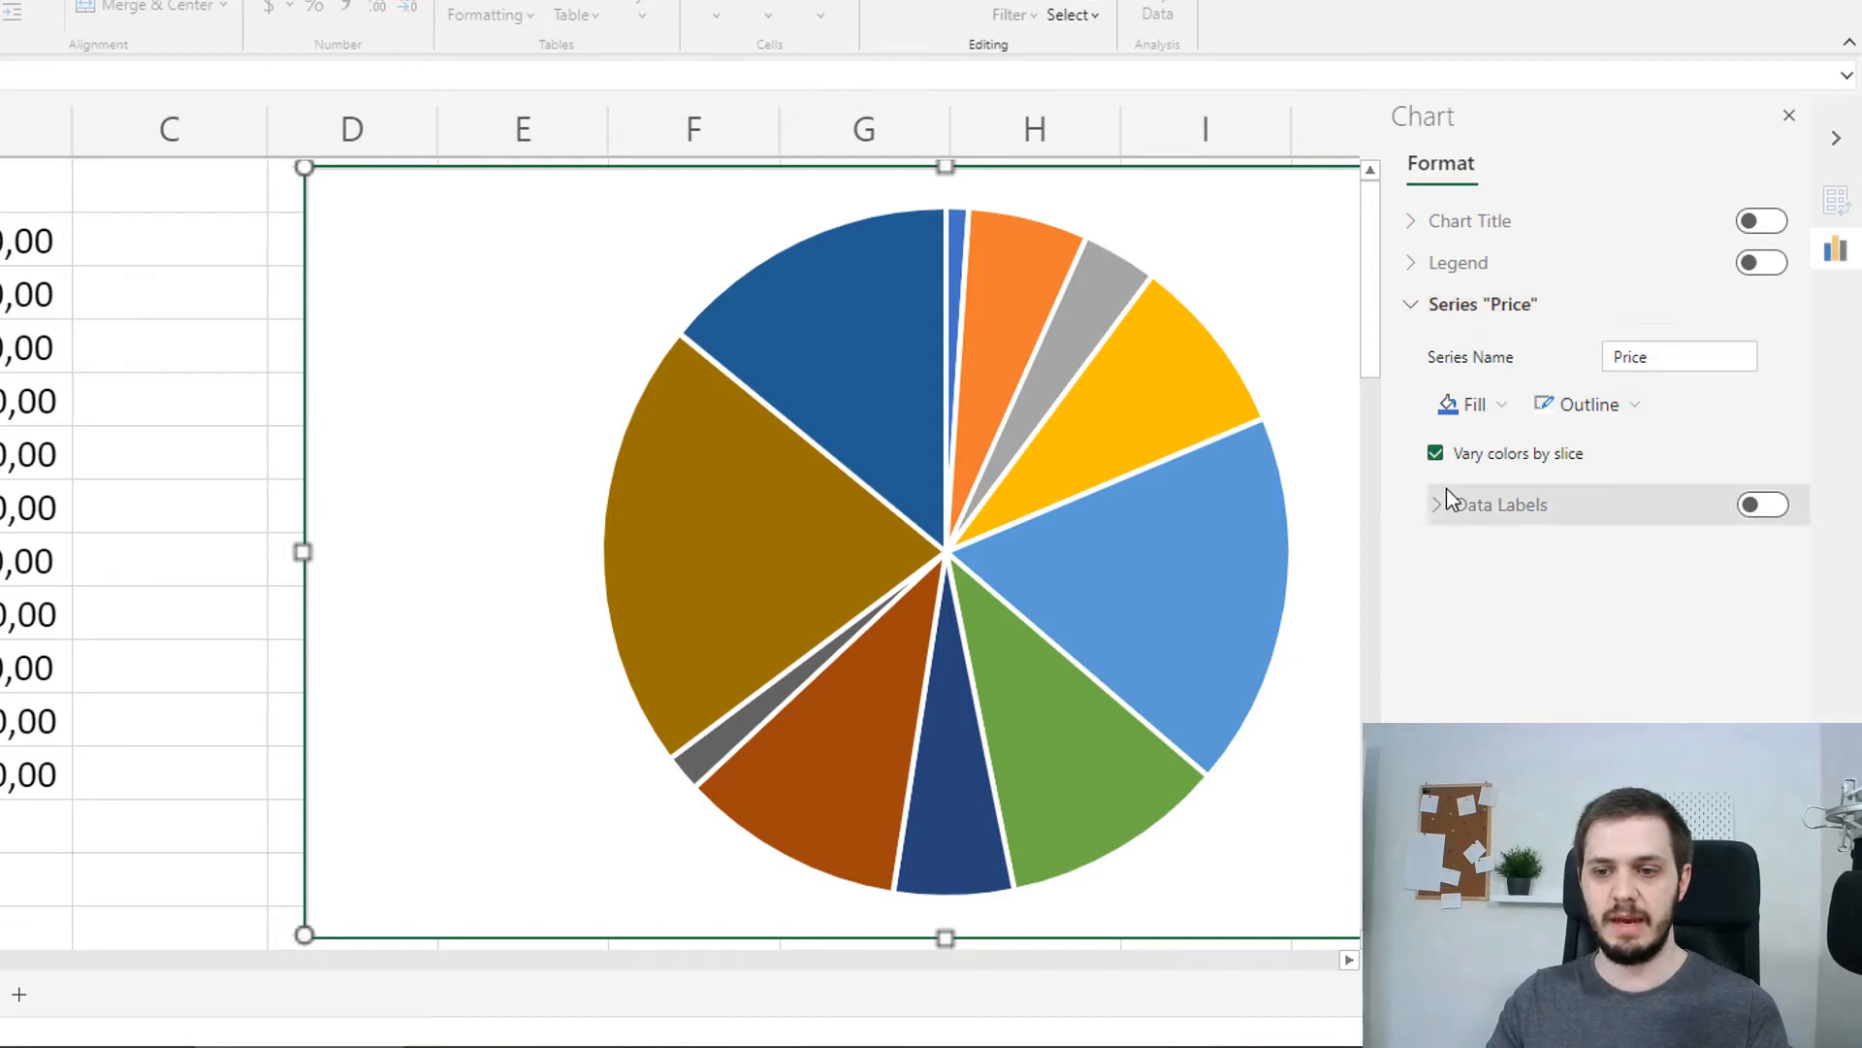
pyautogui.click(1762, 507)
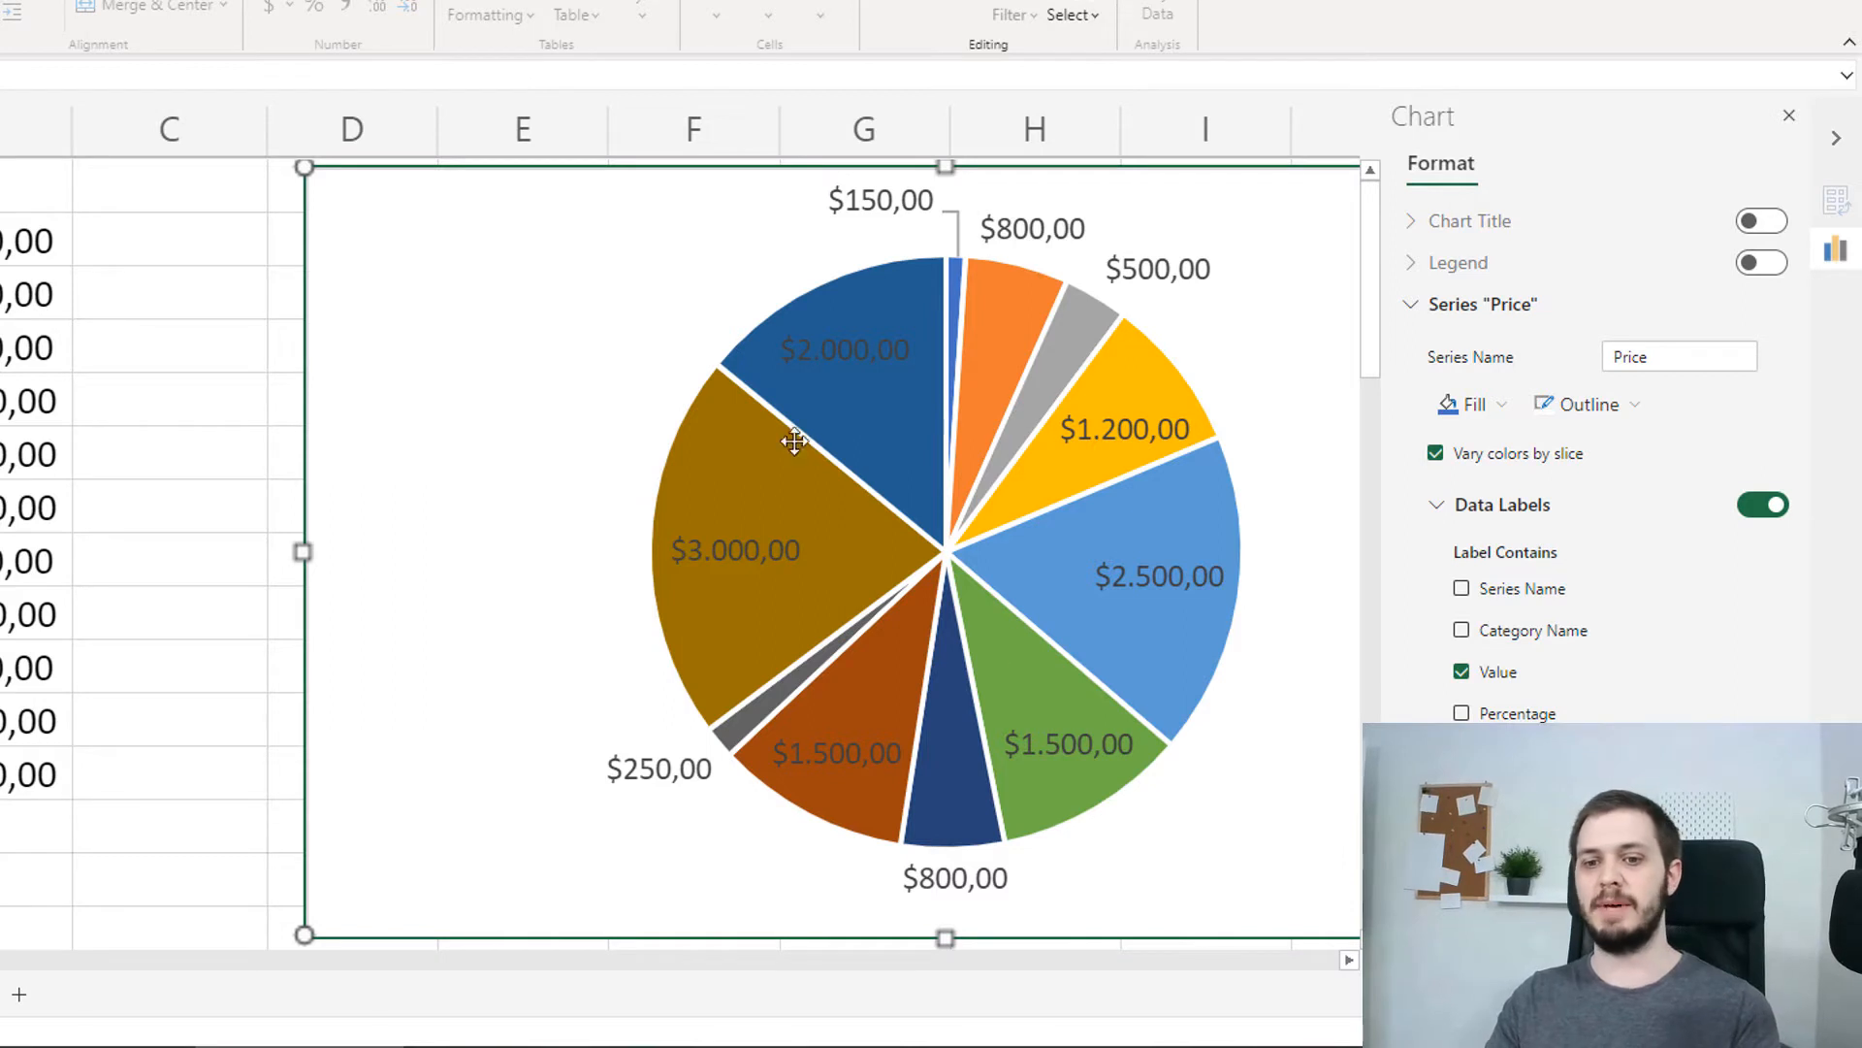
pyautogui.click(1462, 671)
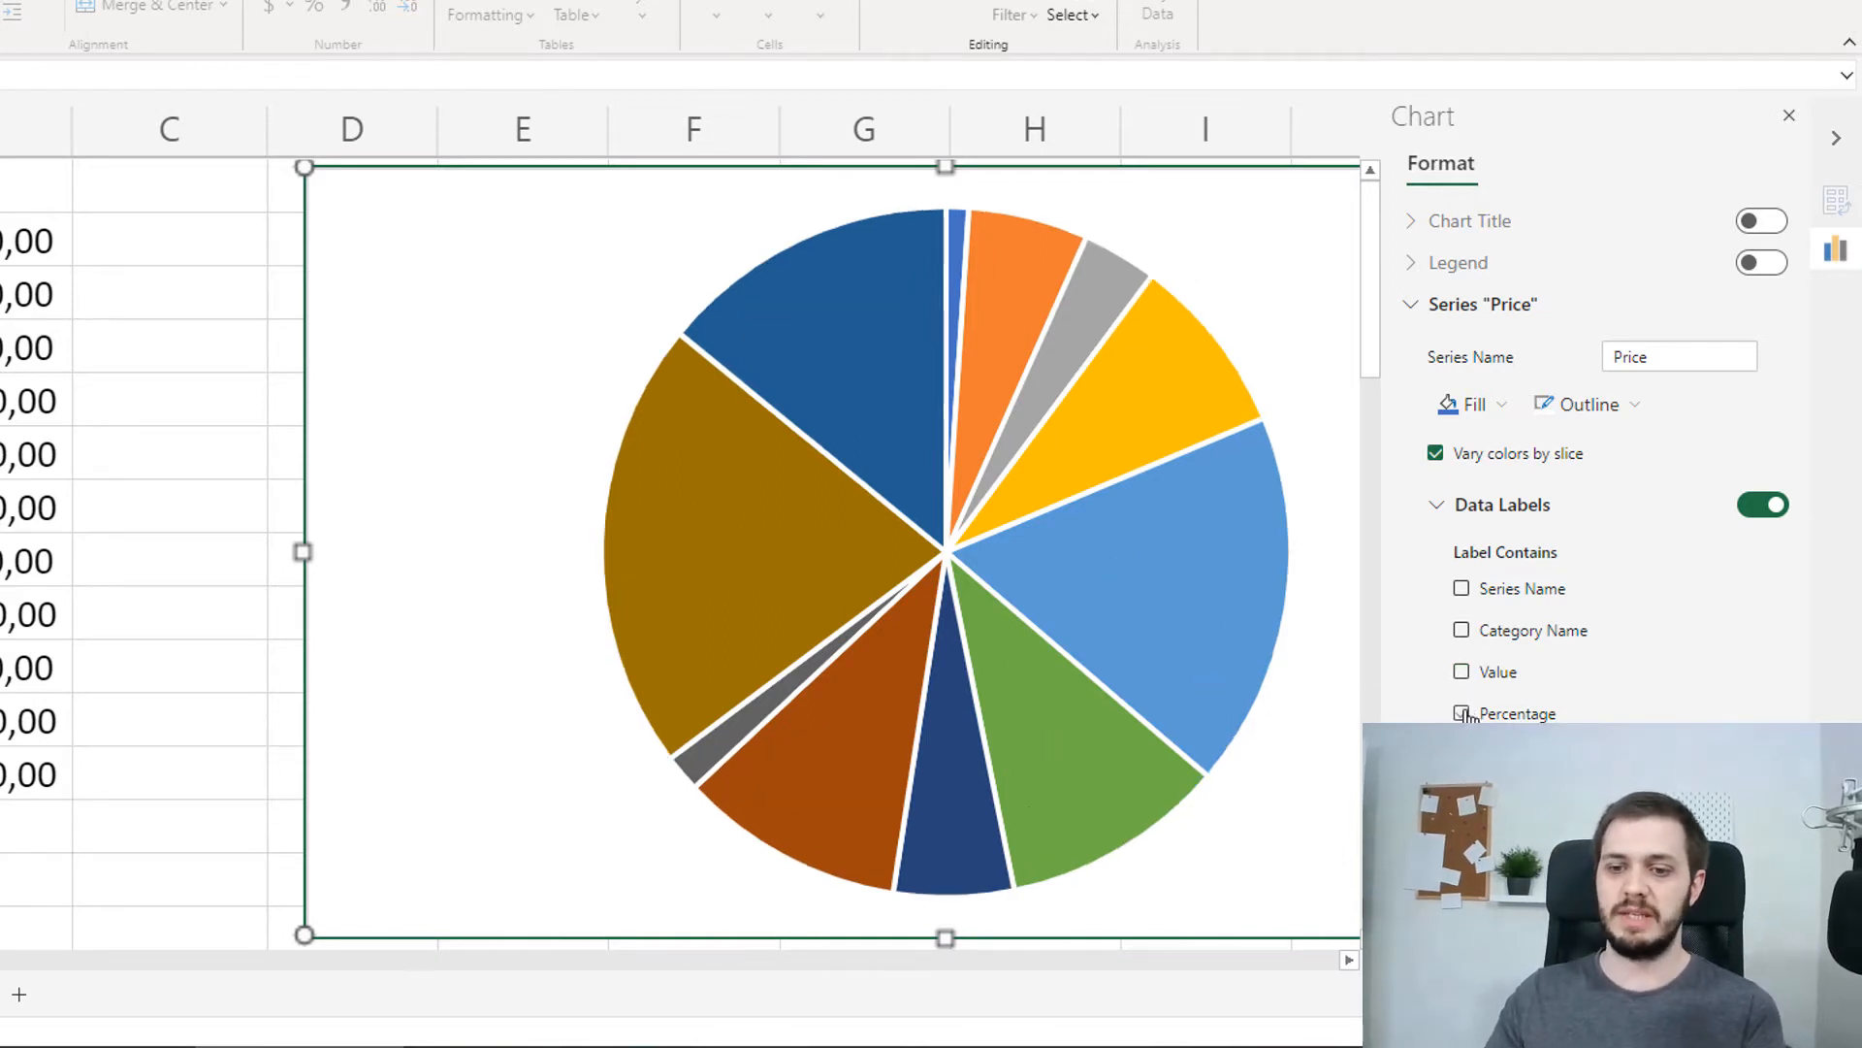
pyautogui.click(1463, 713)
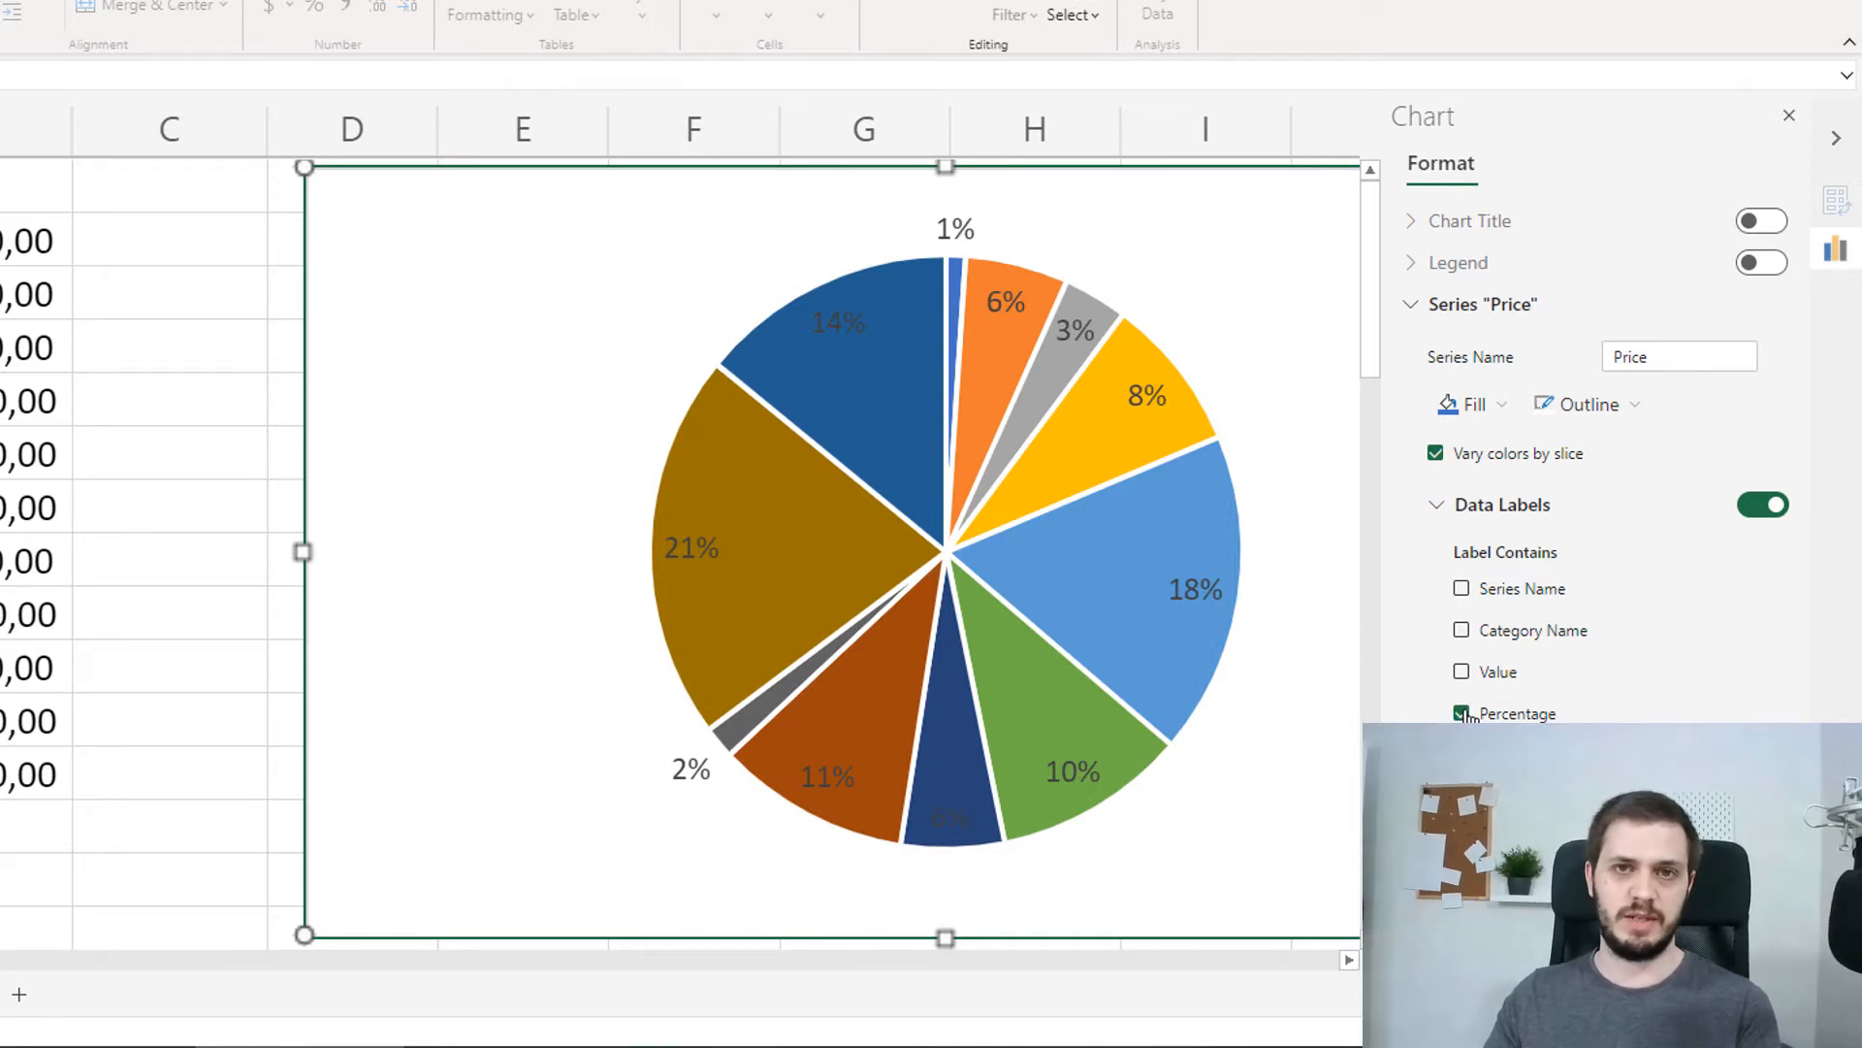
# Add the category names to the pie chart's data labels and set the label position to Outside End
pyautogui.scroll(-2, 1655, 582)
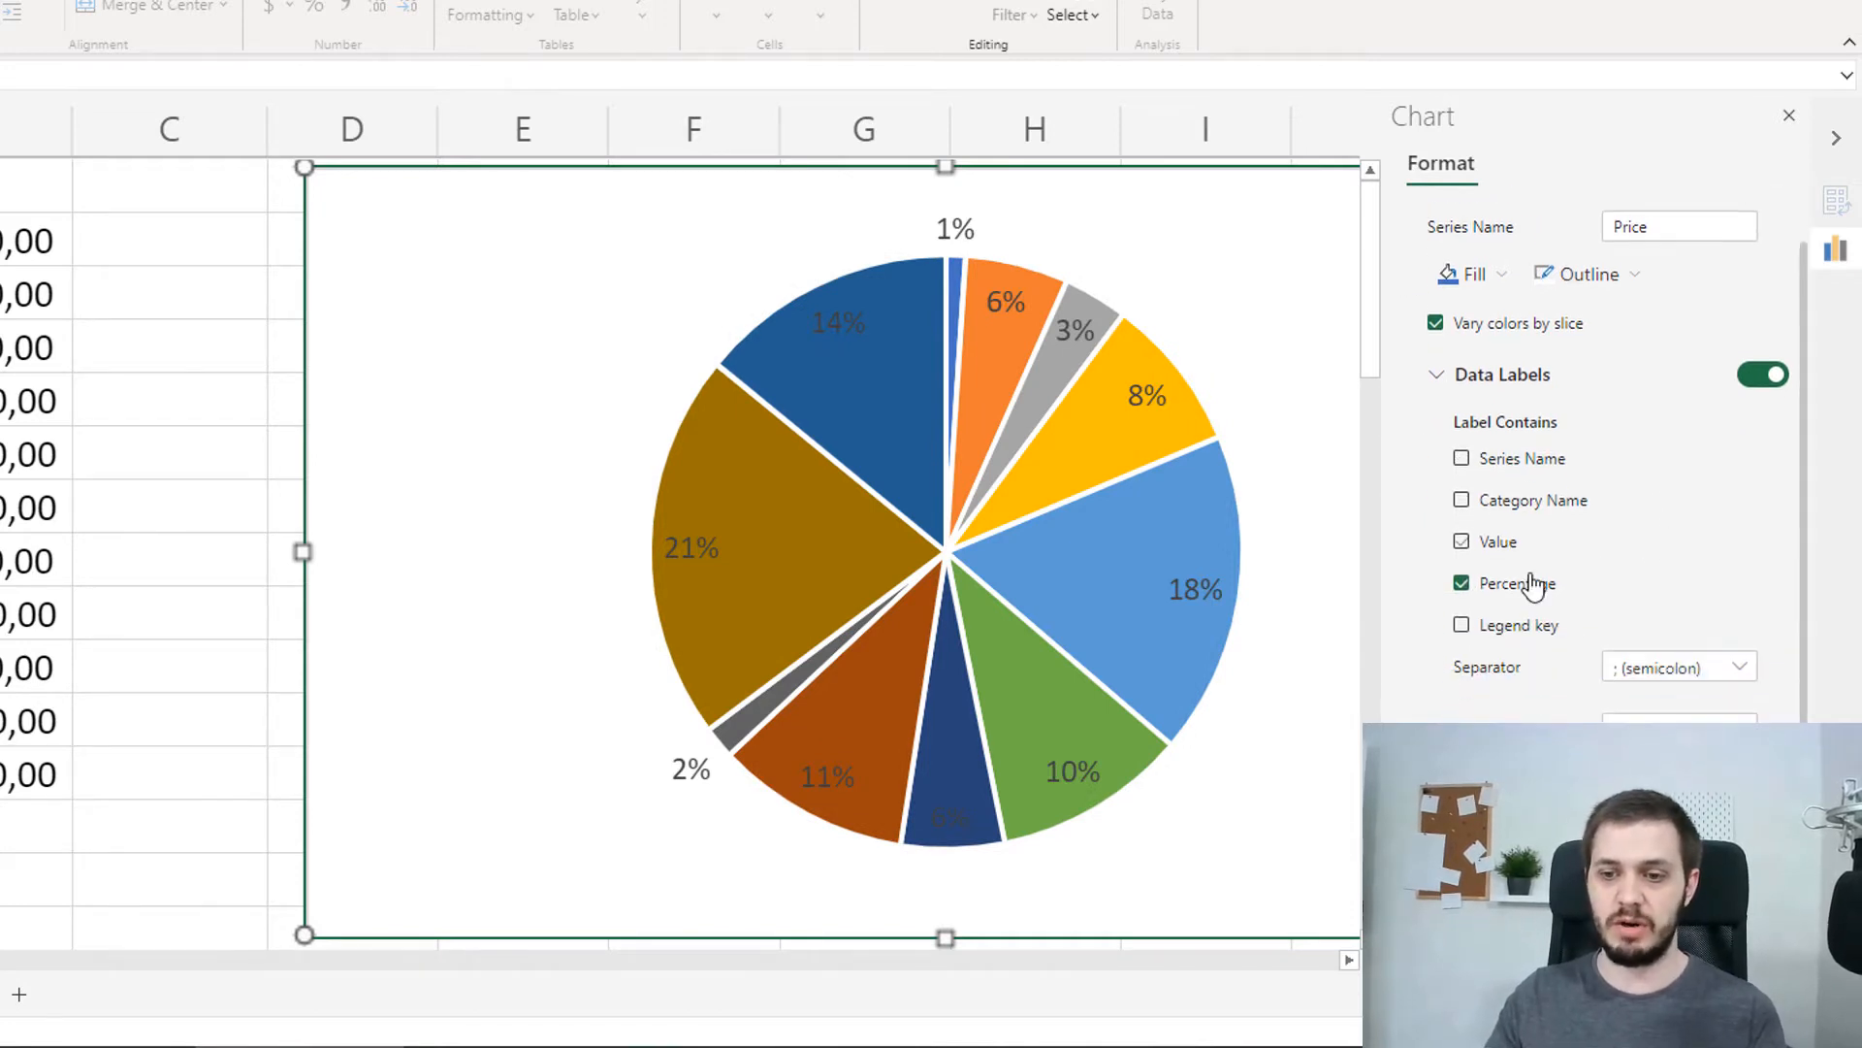
pyautogui.click(1462, 626)
pyautogui.click(1462, 625)
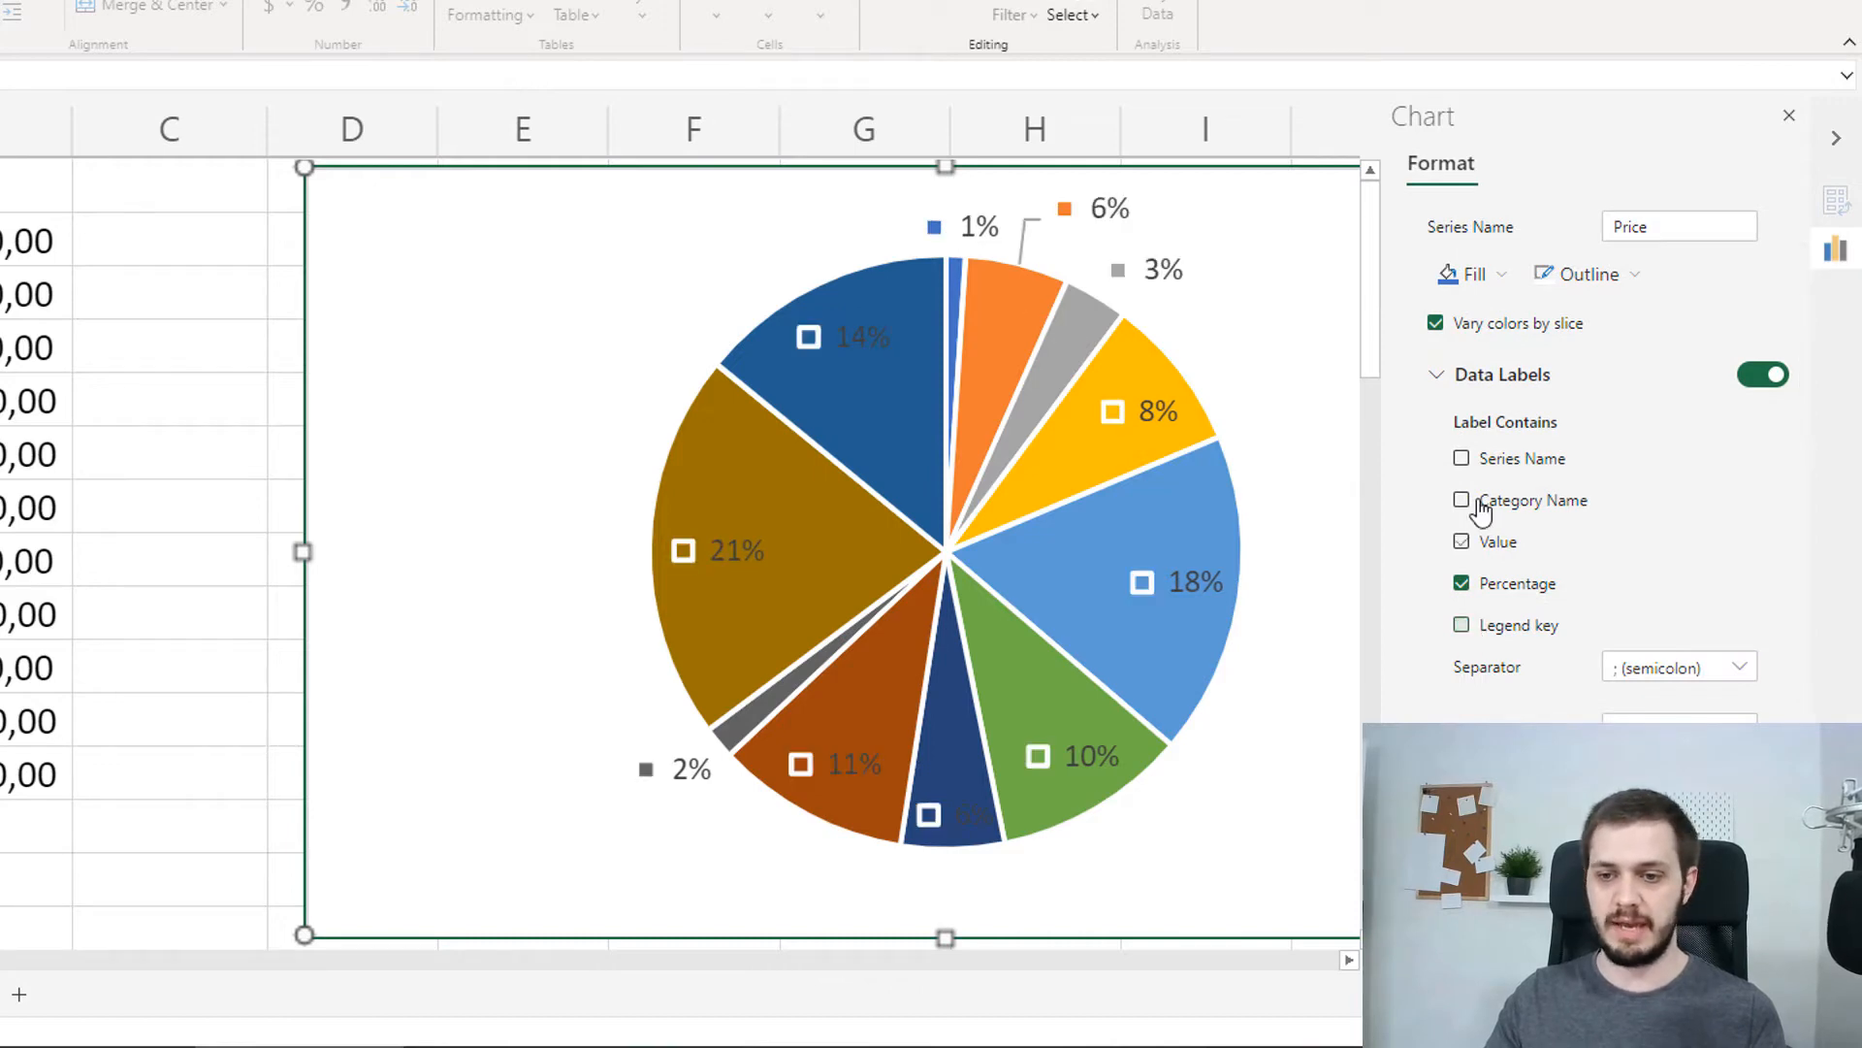
pyautogui.click(1462, 500)
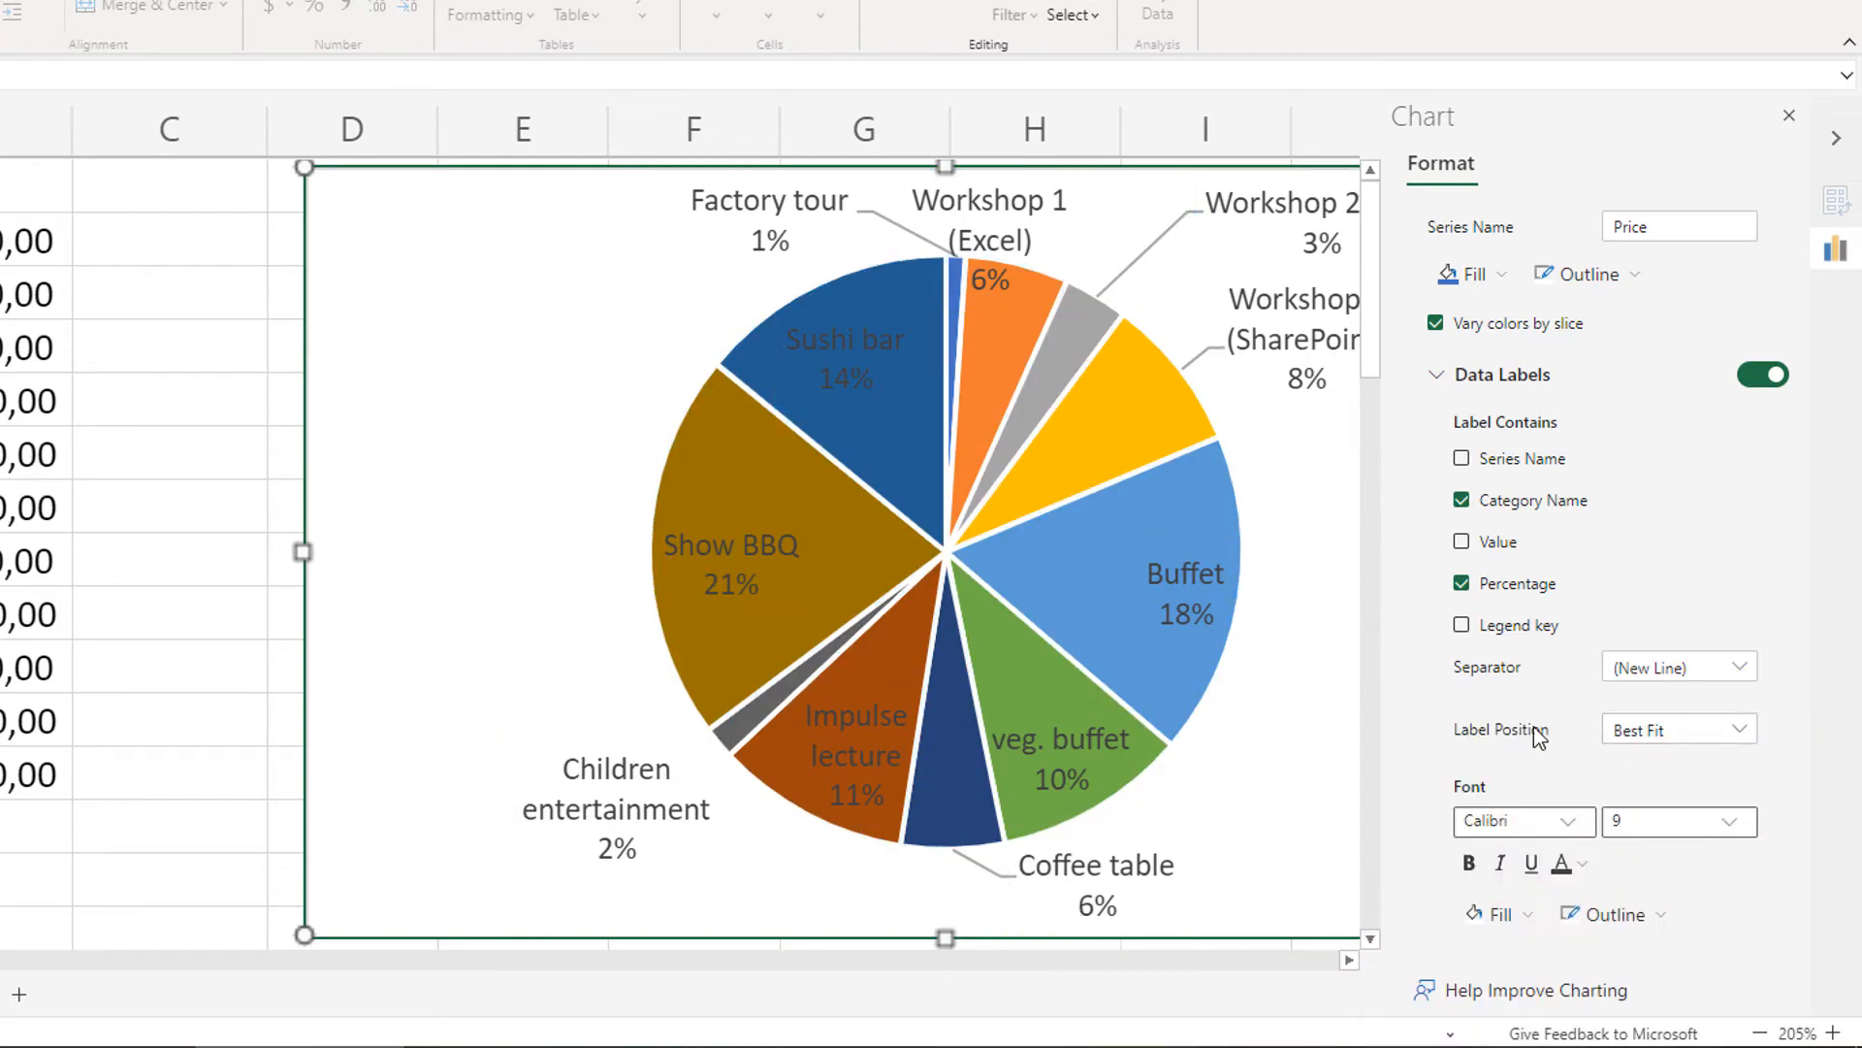
pyautogui.click(1698, 734)
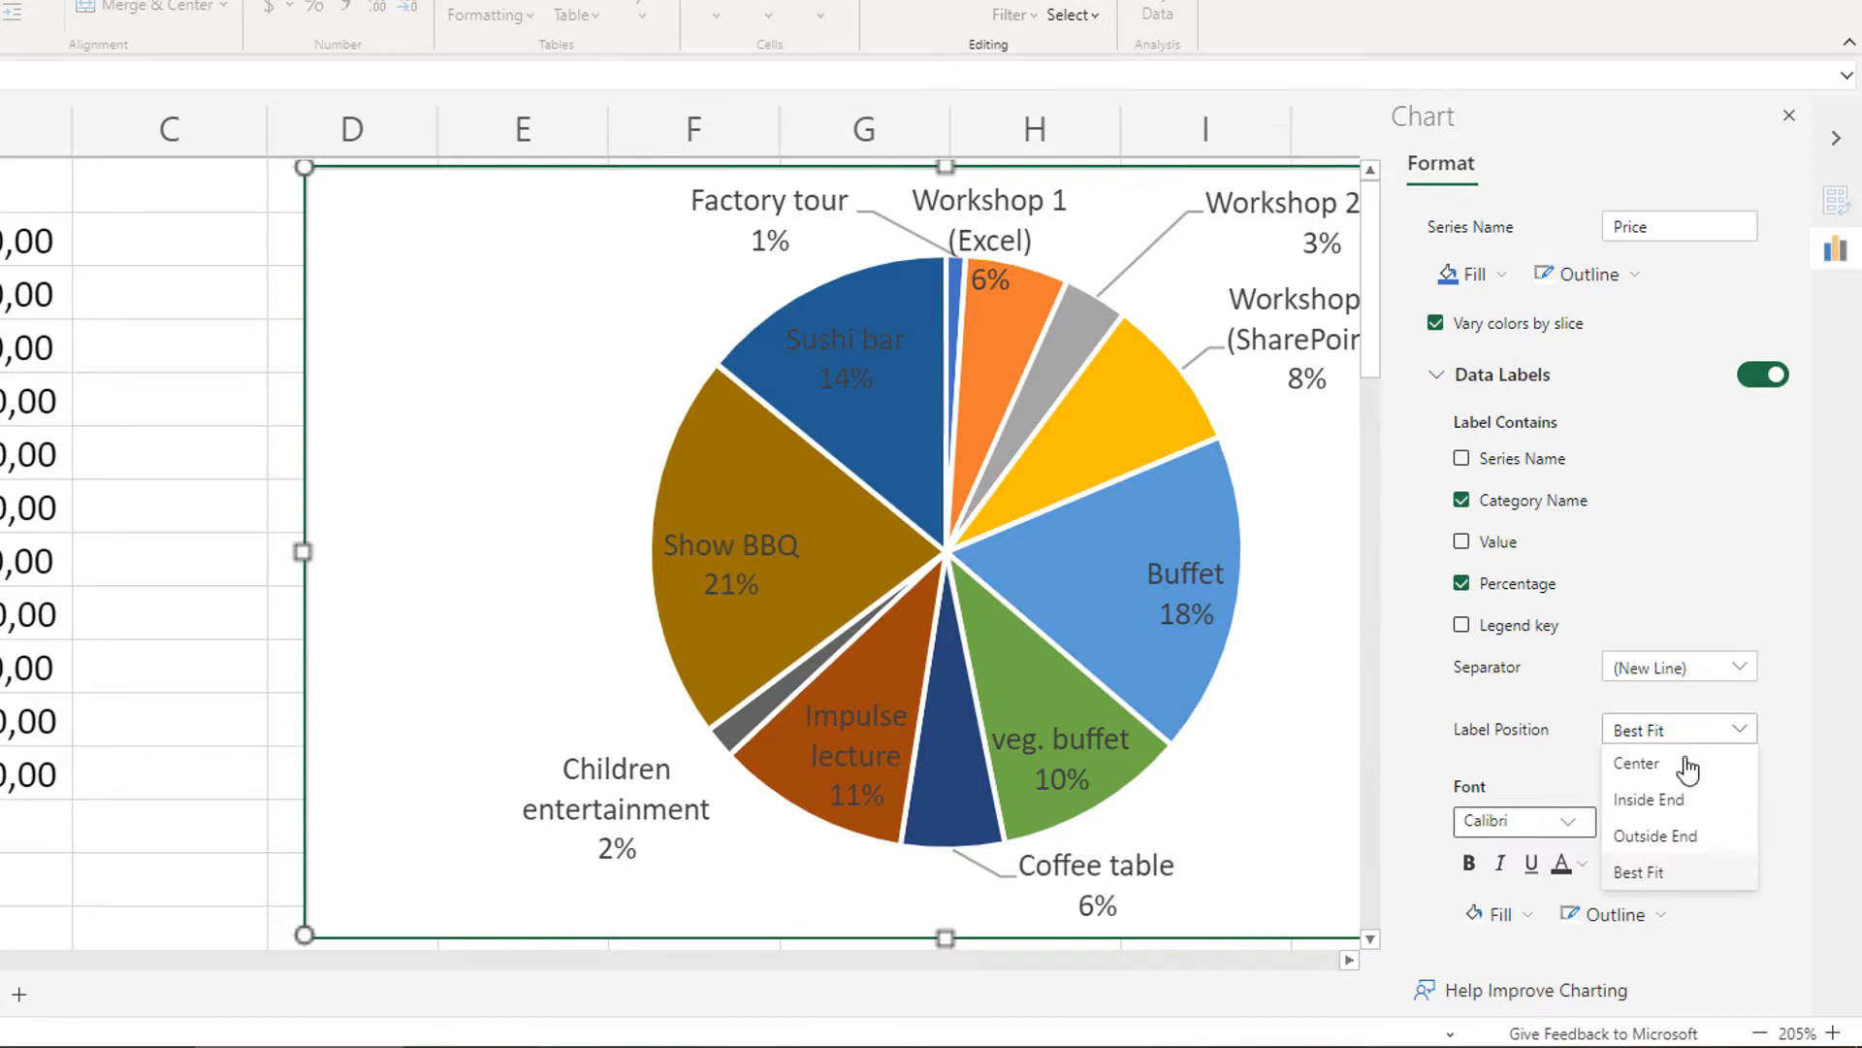
pyautogui.click(1659, 834)
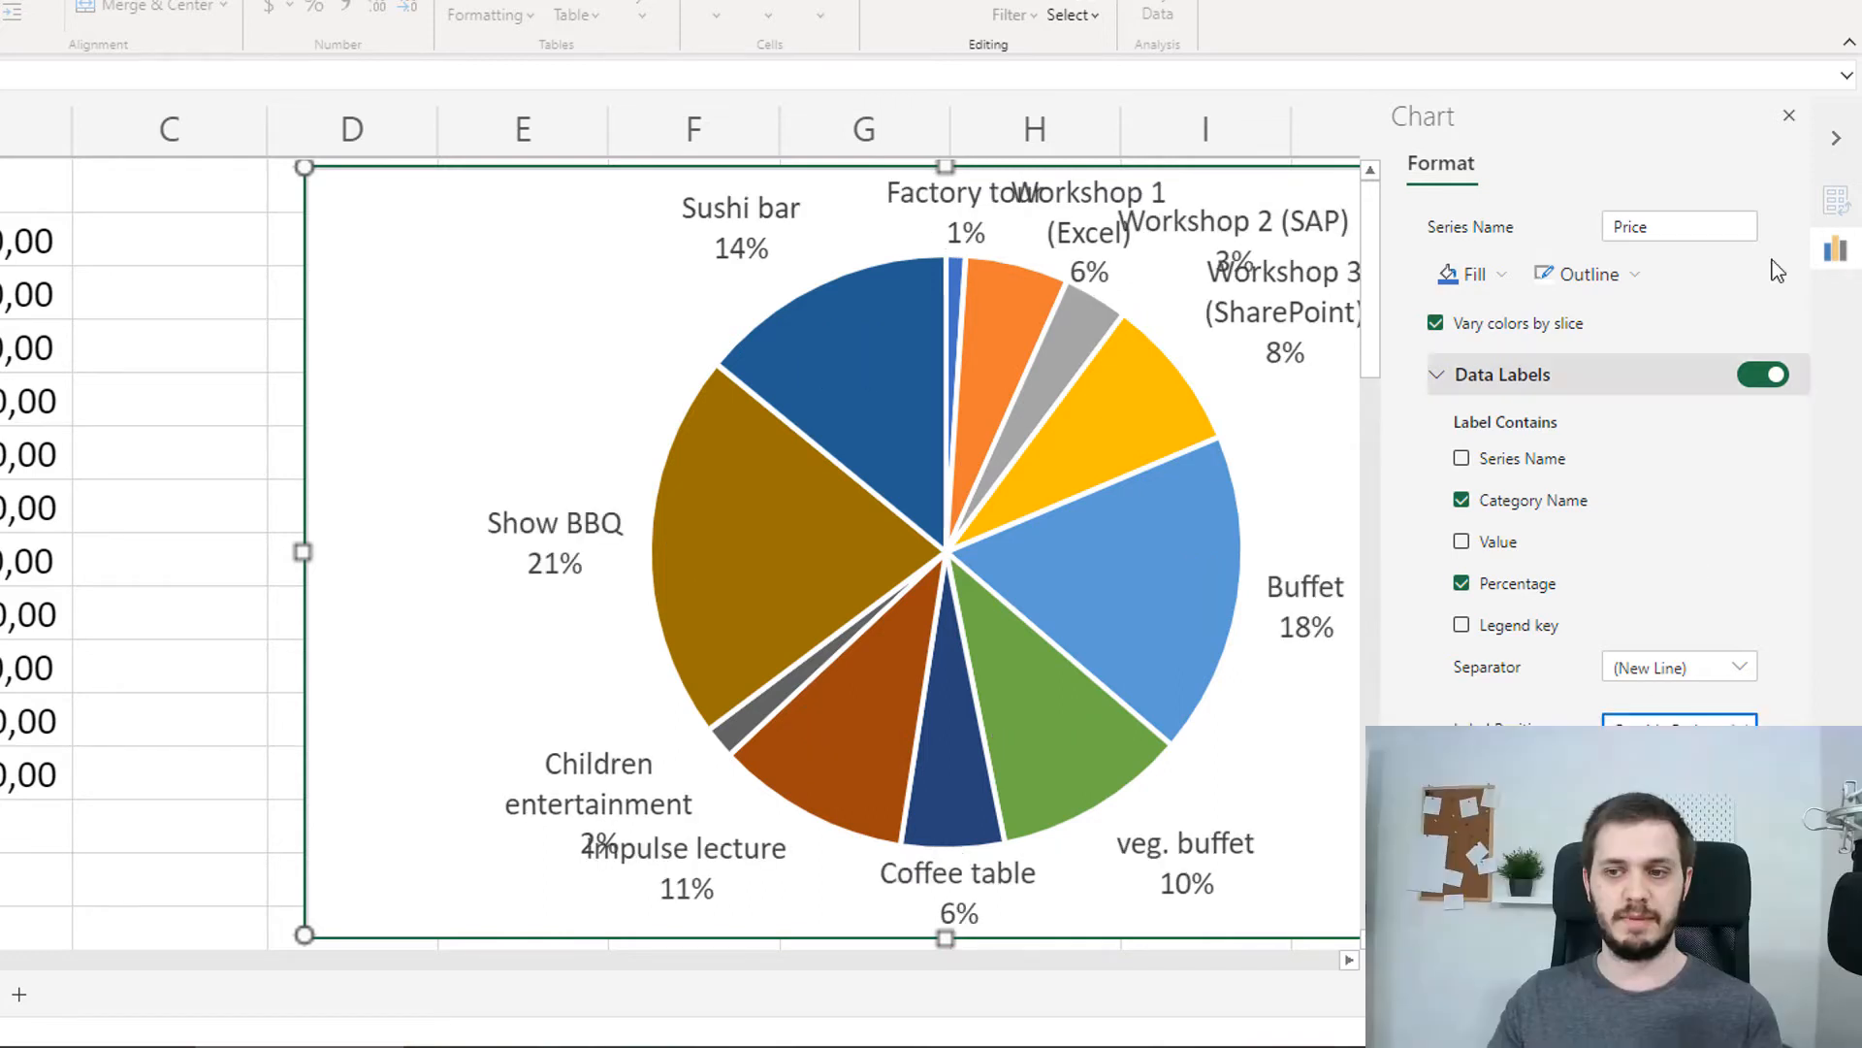
# Close the chart formatting options and delete the pie chart from the sheet
pyautogui.click(1790, 116)
pyautogui.click(1506, 370)
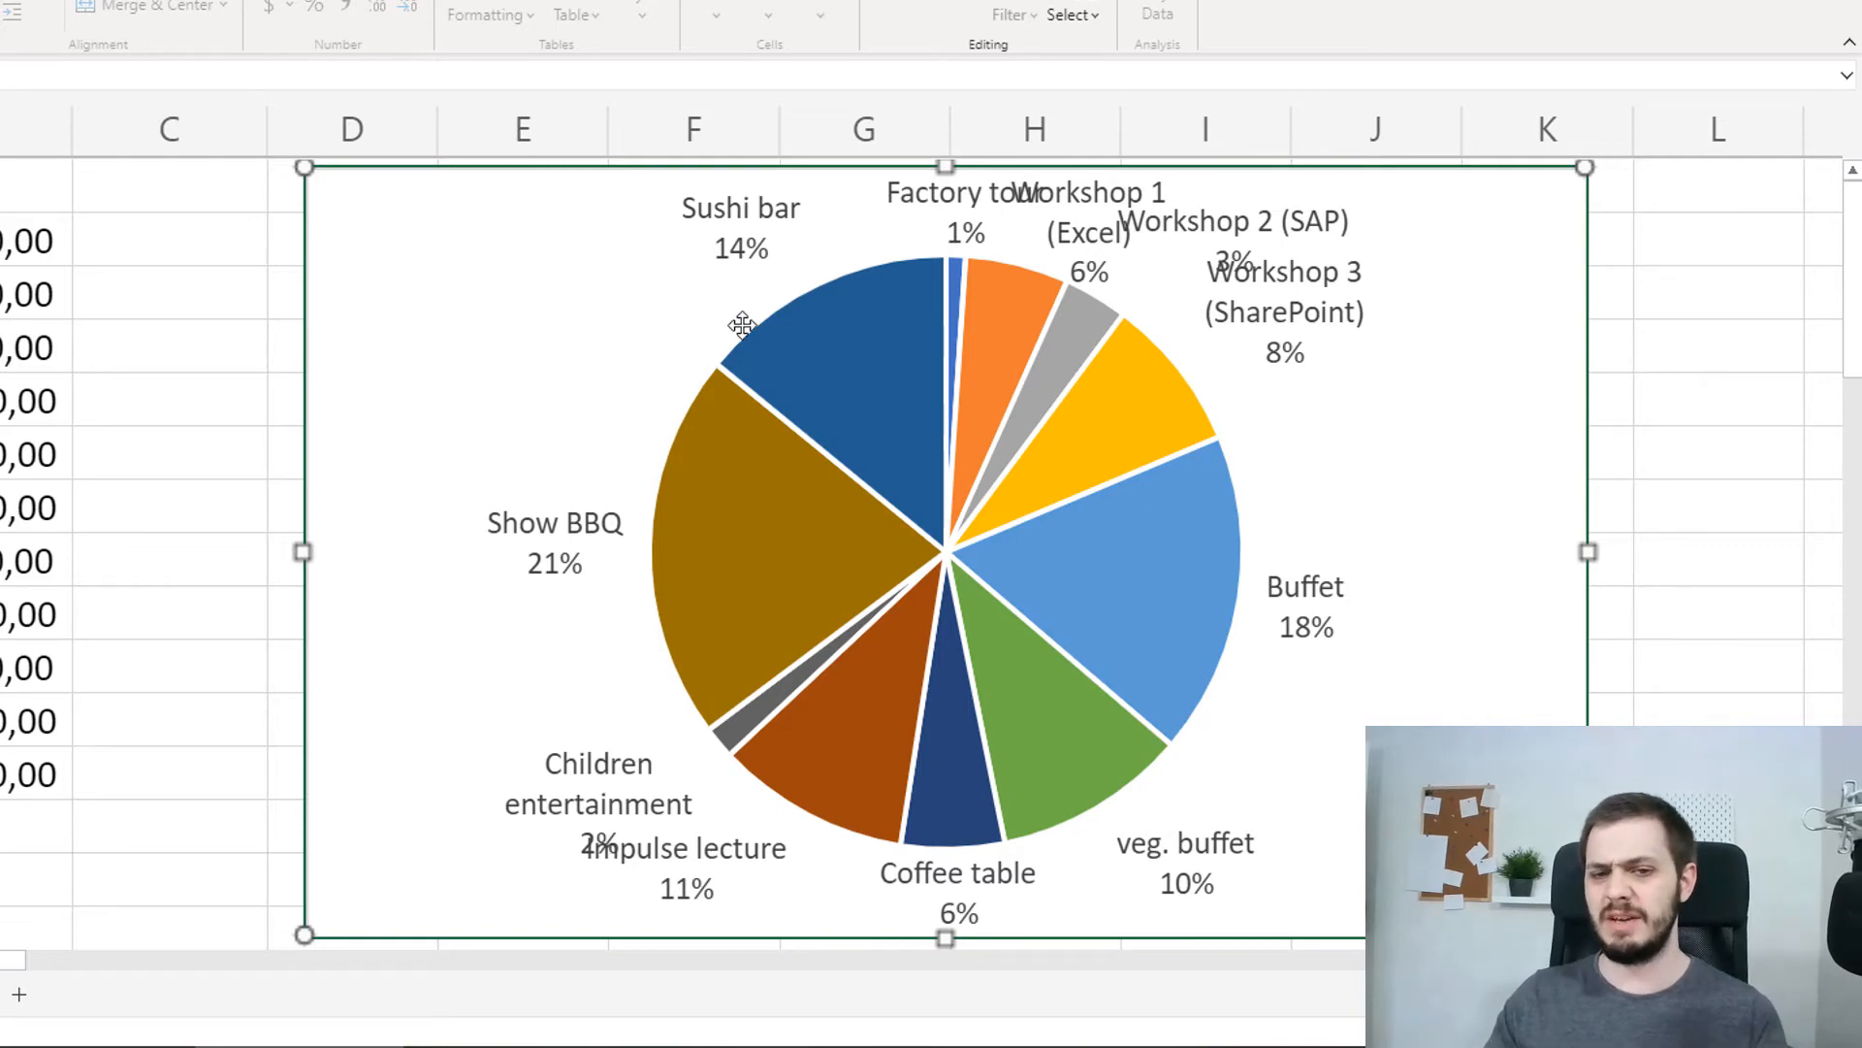
pyautogui.click(826, 384)
pyautogui.click(632, 295)
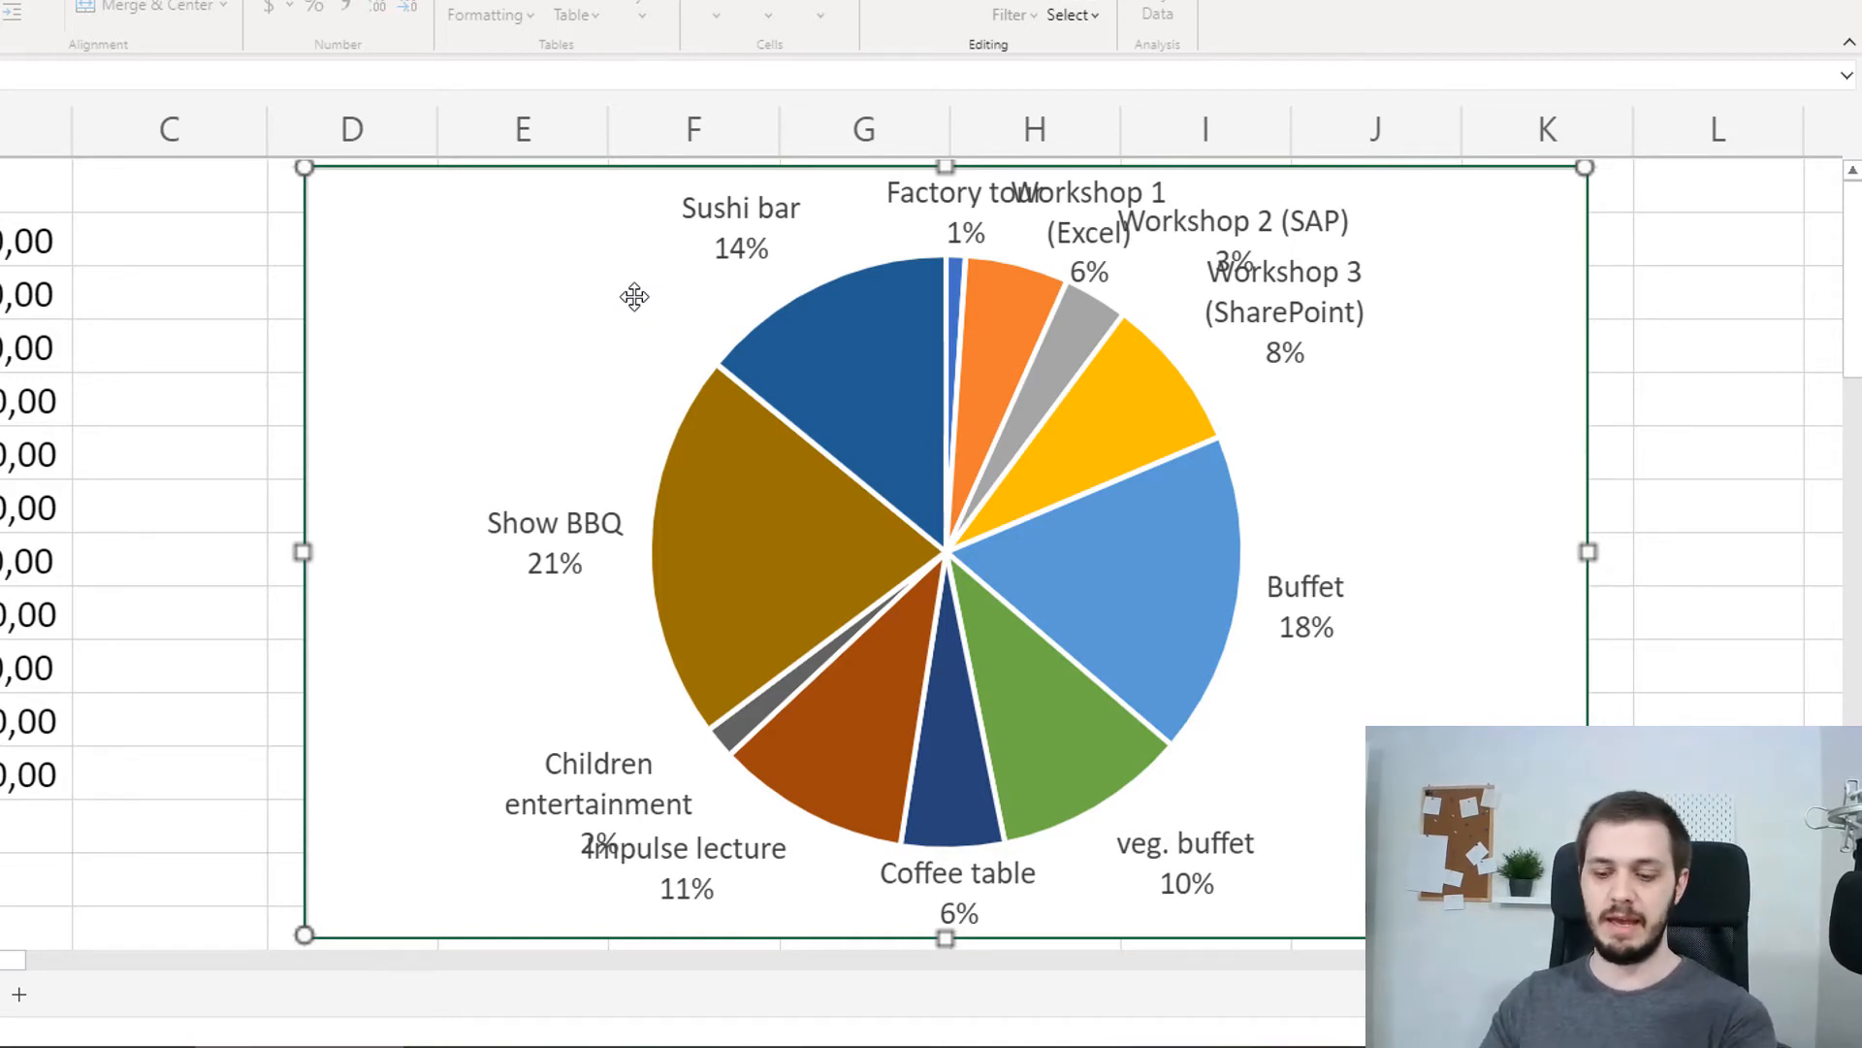
pyautogui.press('Delete')
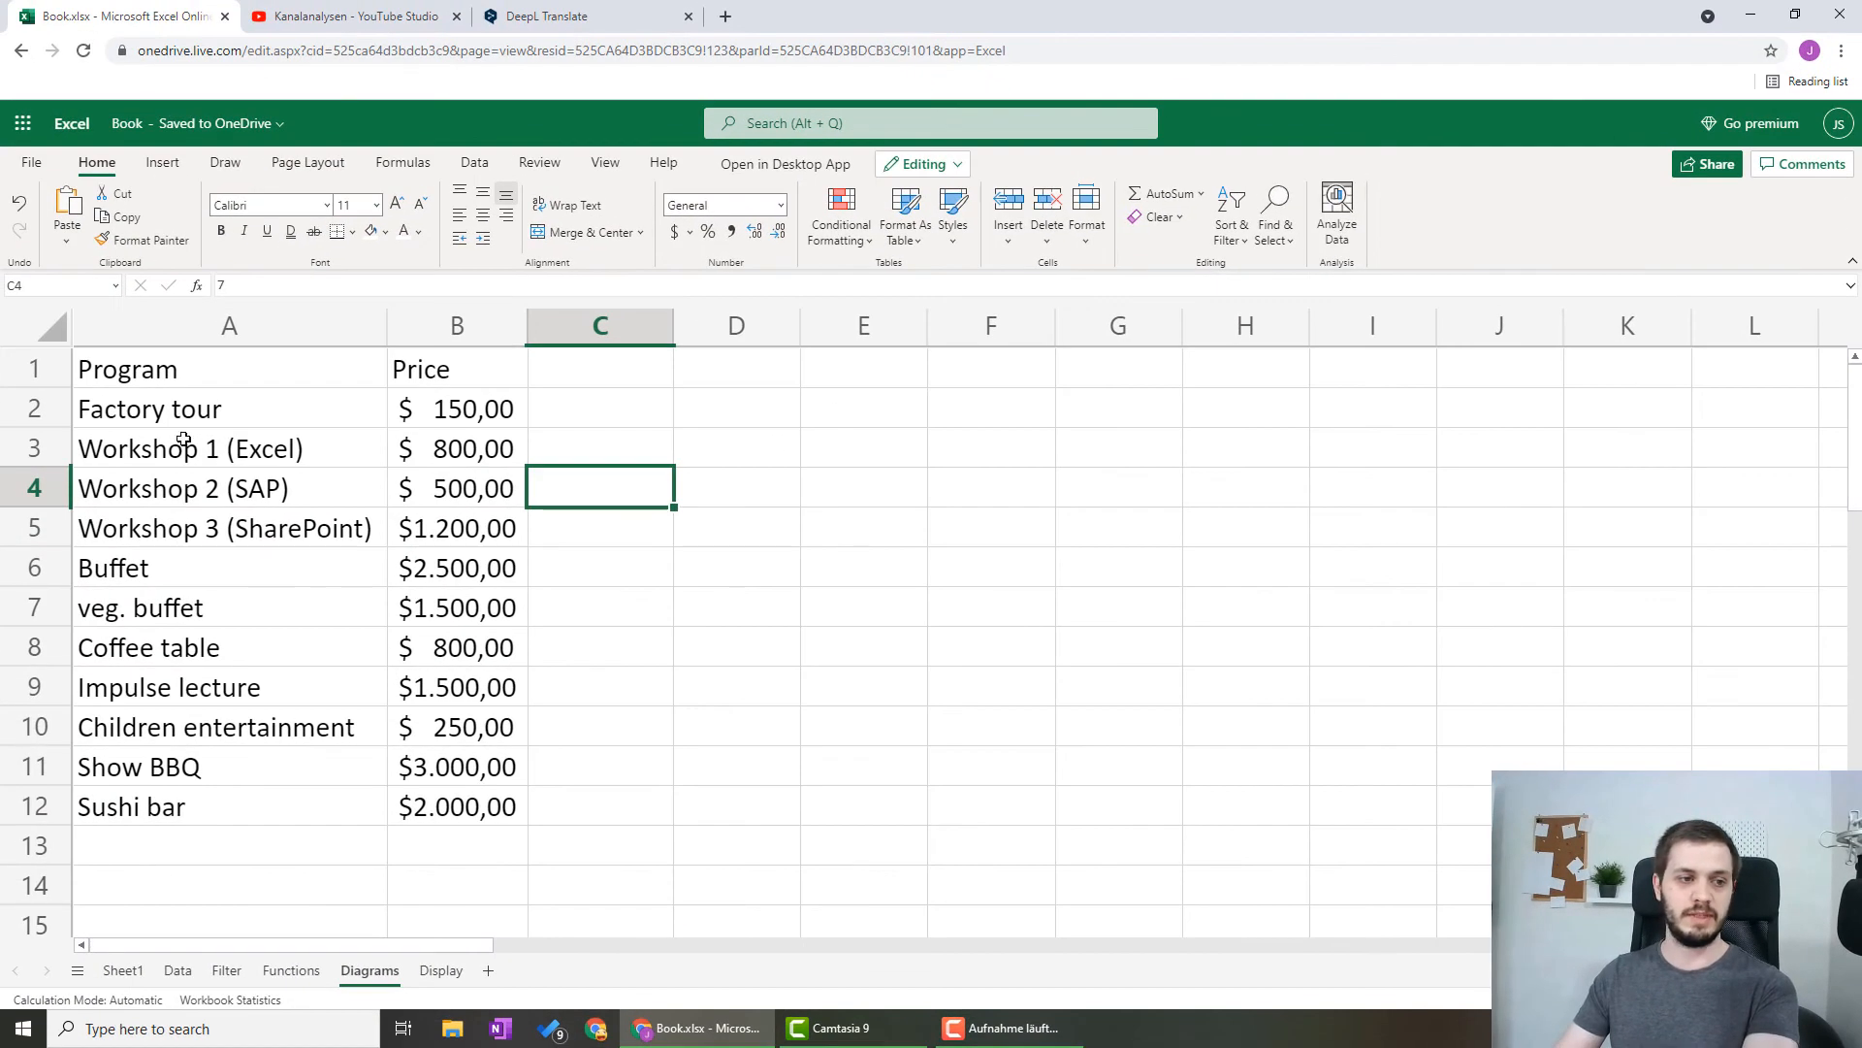
# Insert a clustered column chart from A1:B12 and move it beside the table so that both data columns are uncovered
pyautogui.moveTo(160, 367); pyautogui.dragTo(458, 806)
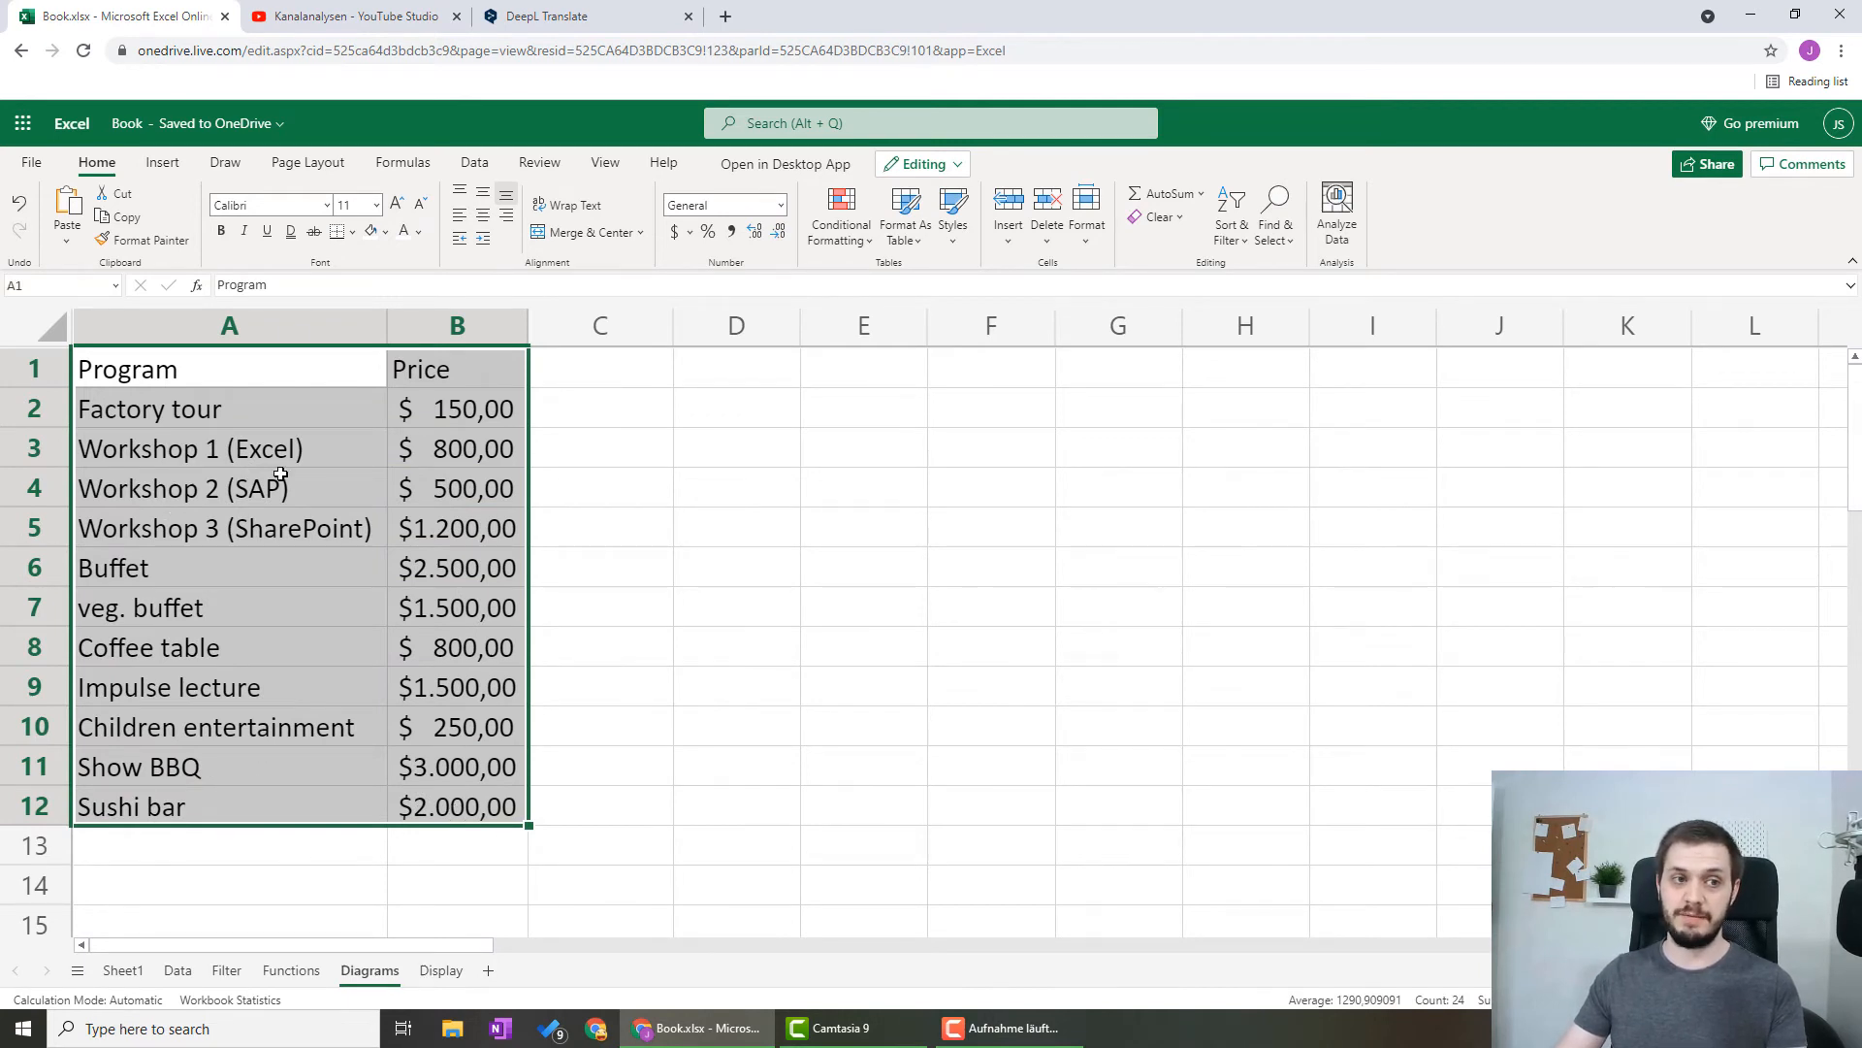
pyautogui.click(164, 167)
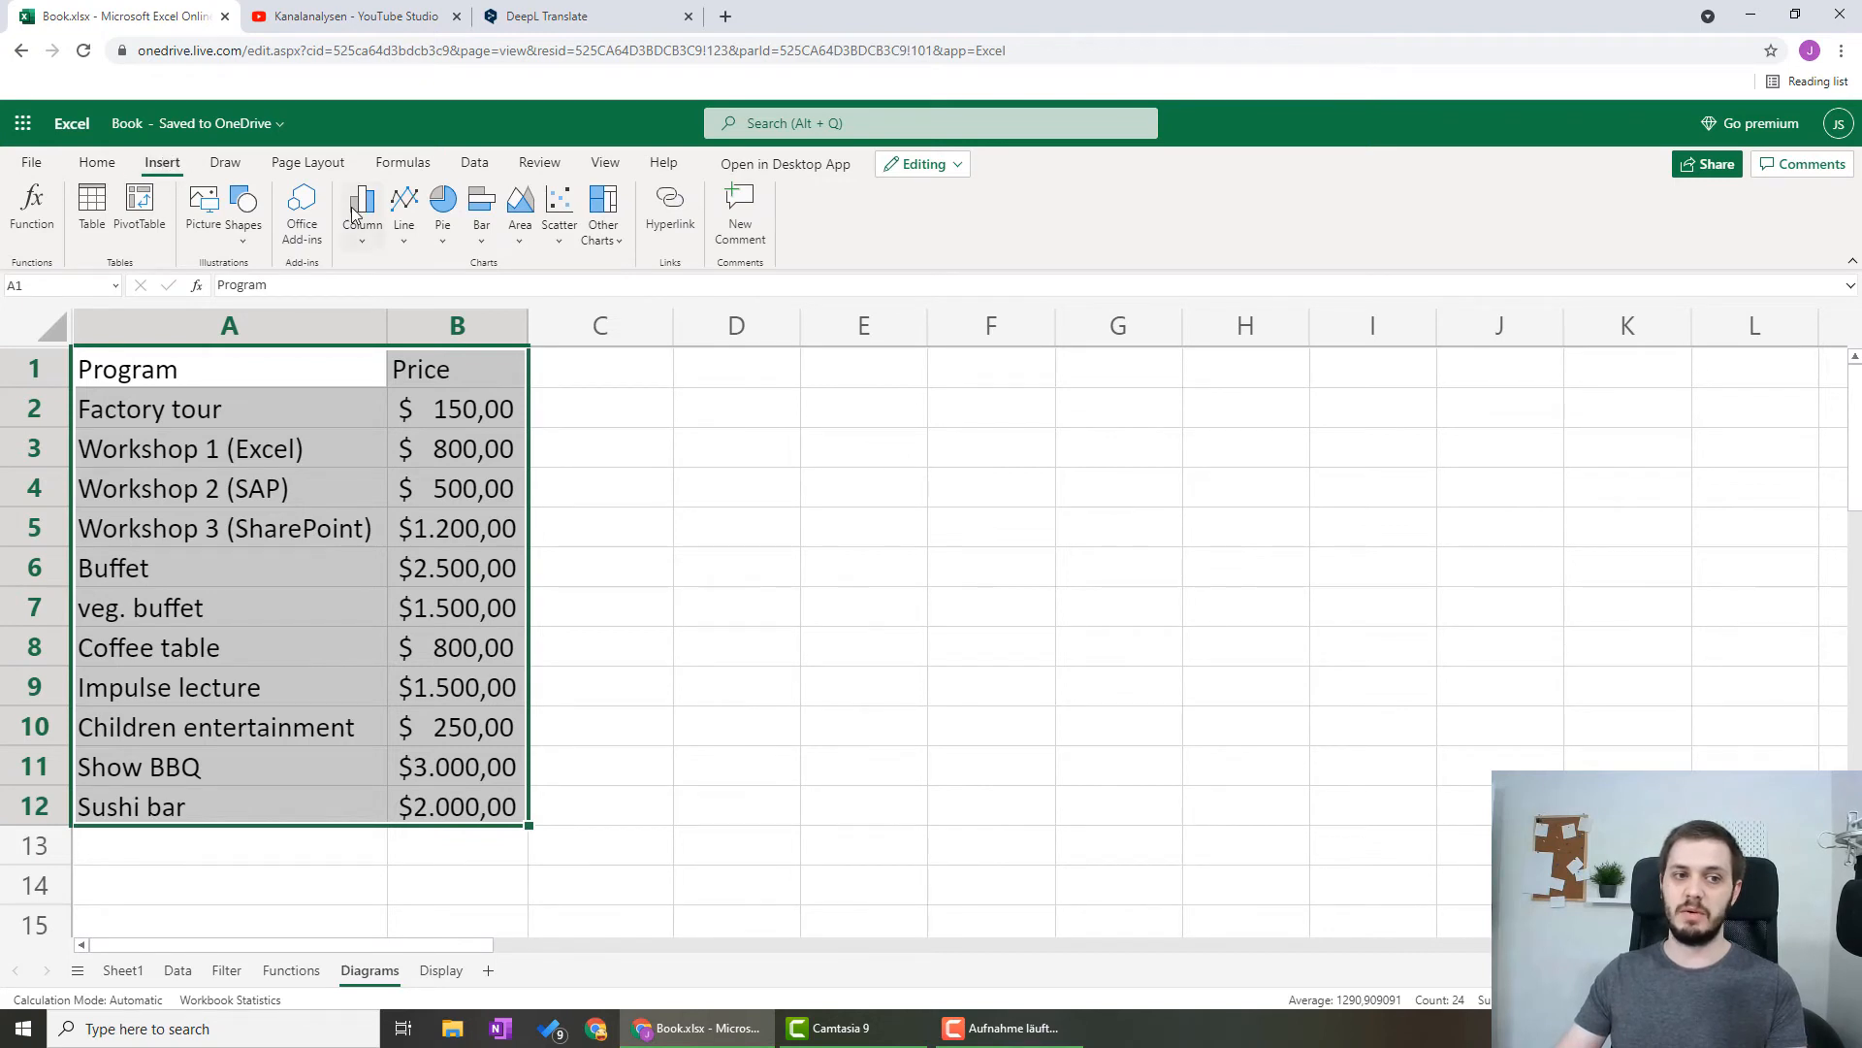
pyautogui.click(363, 234)
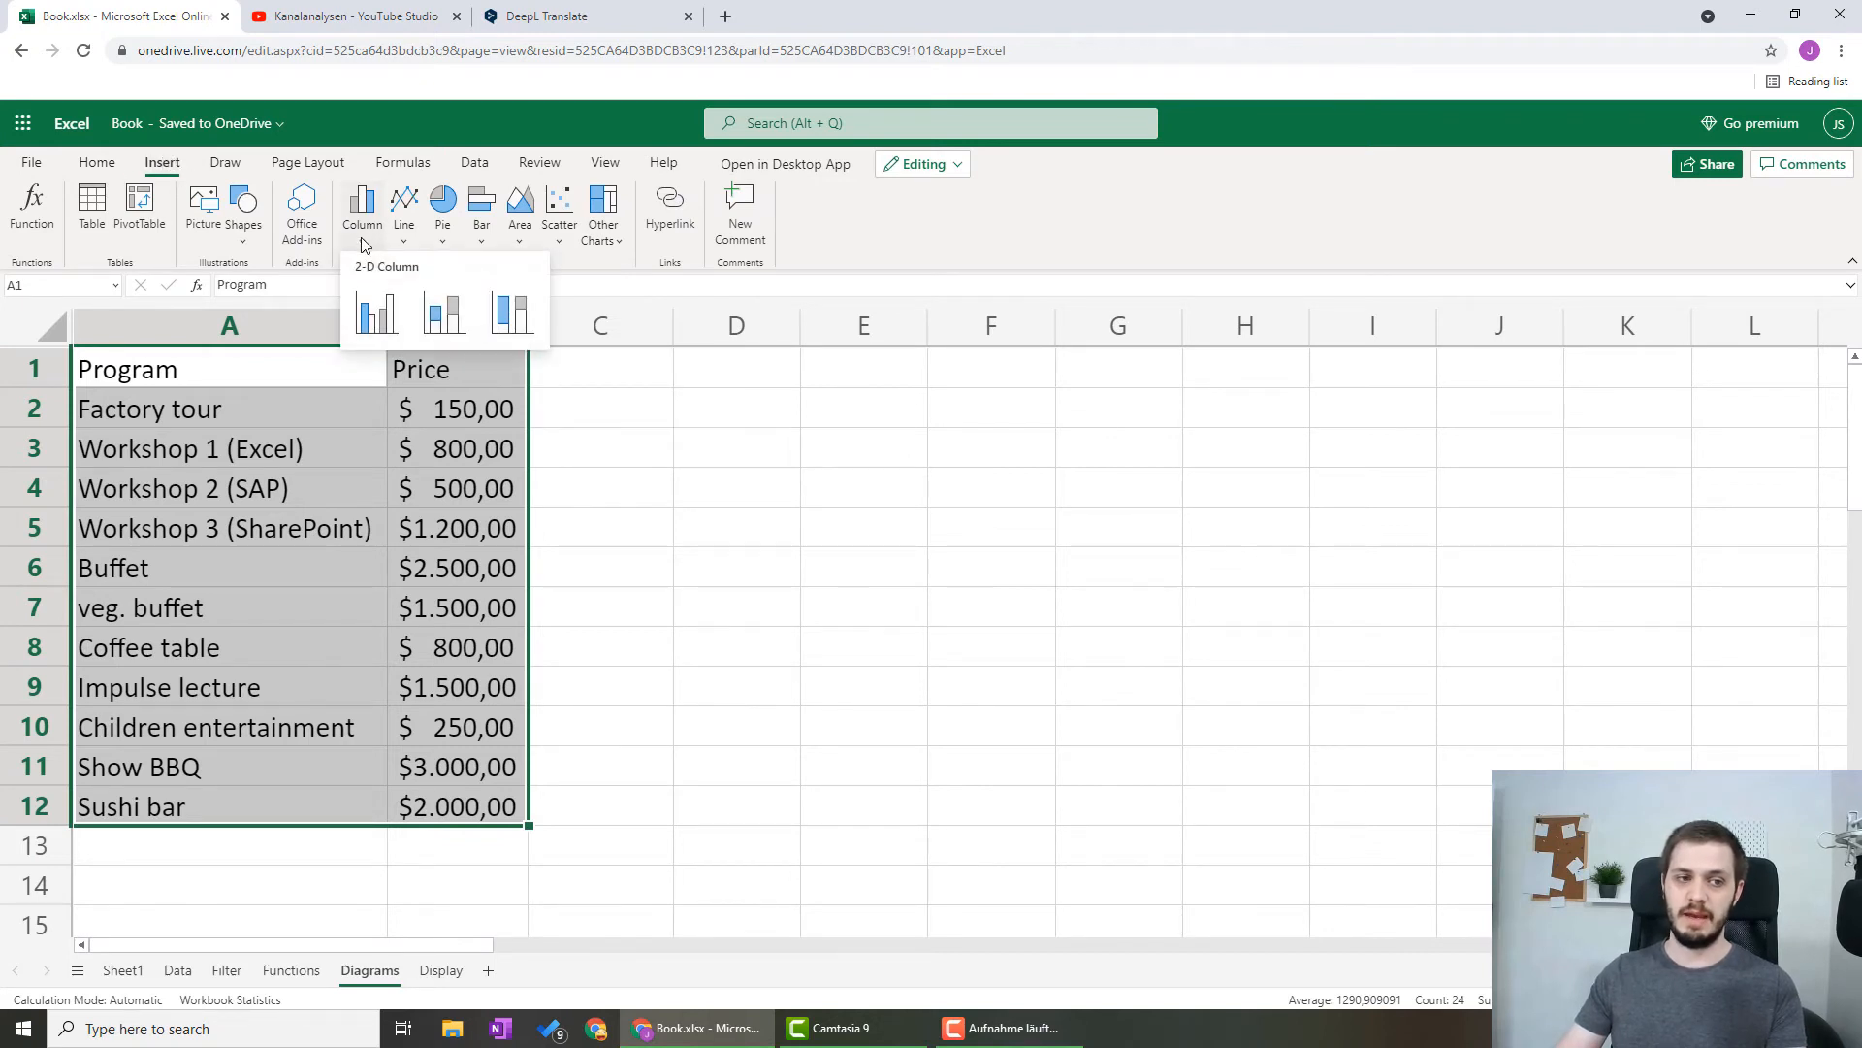
pyautogui.click(380, 313)
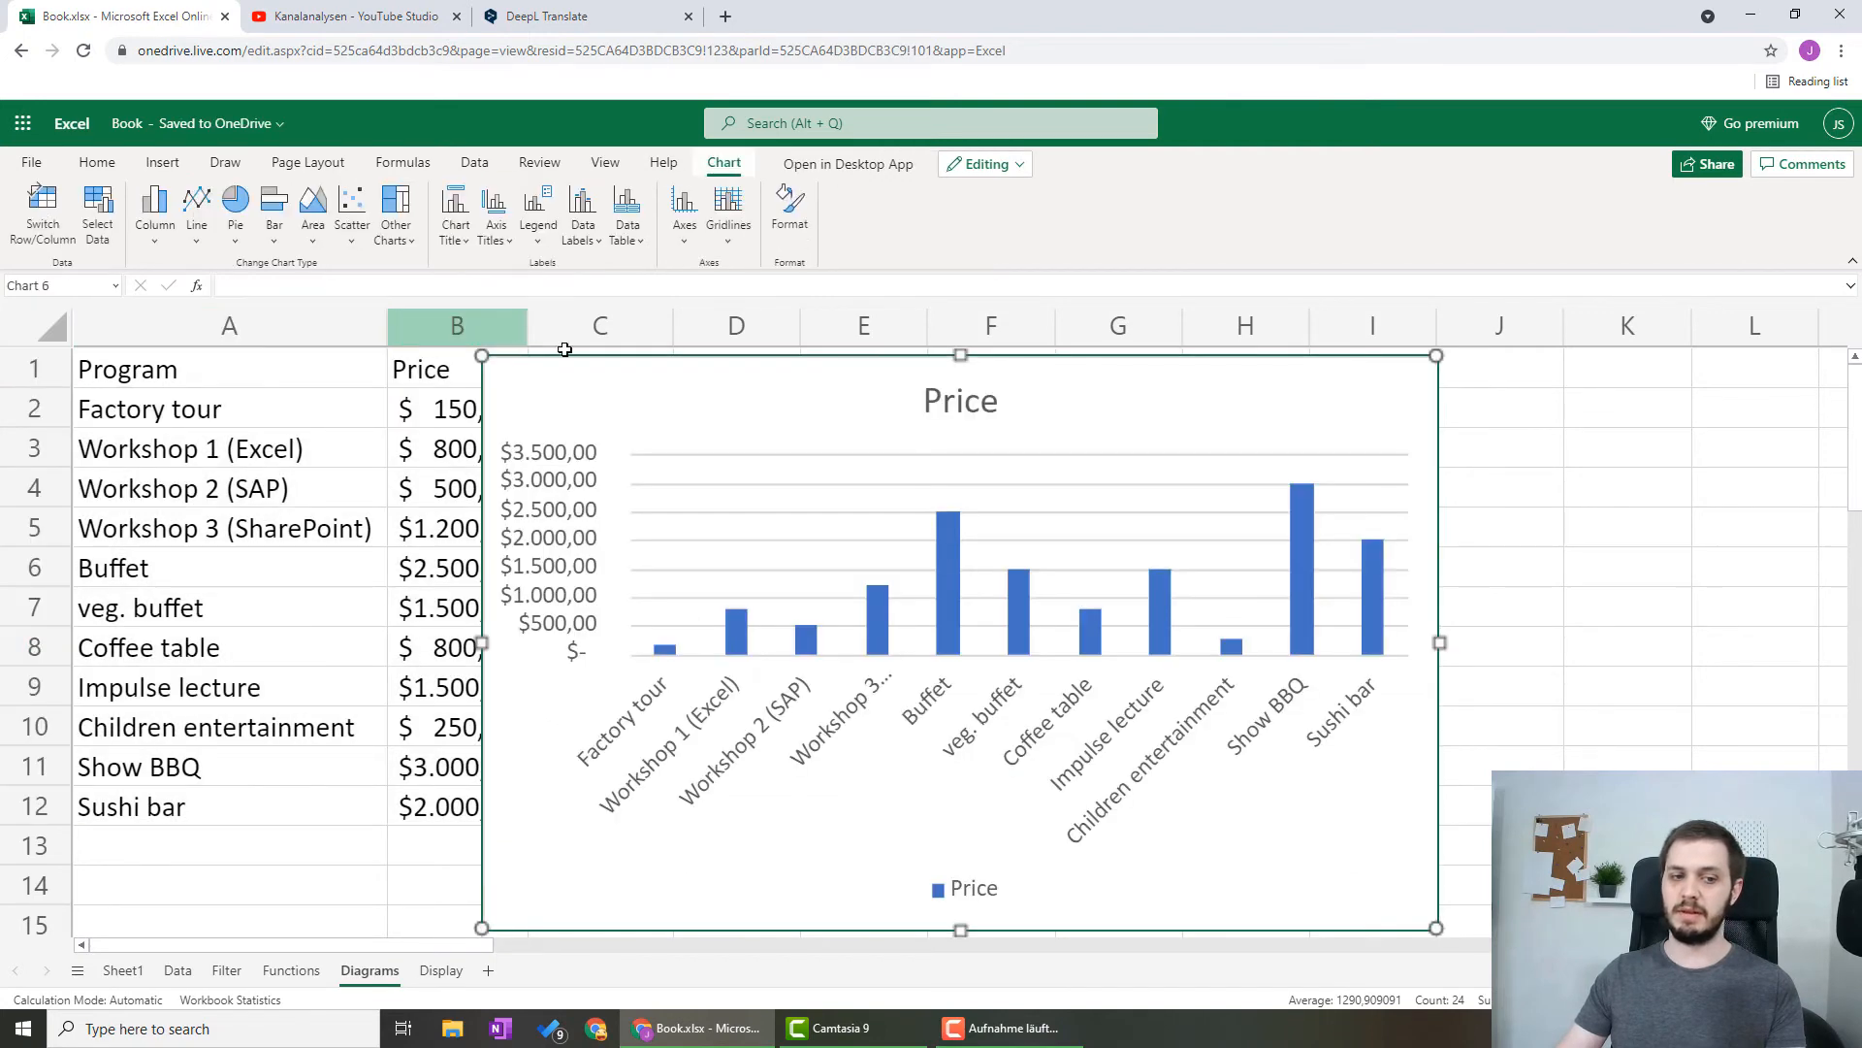
pyautogui.moveTo(564, 366); pyautogui.dragTo(679, 373)
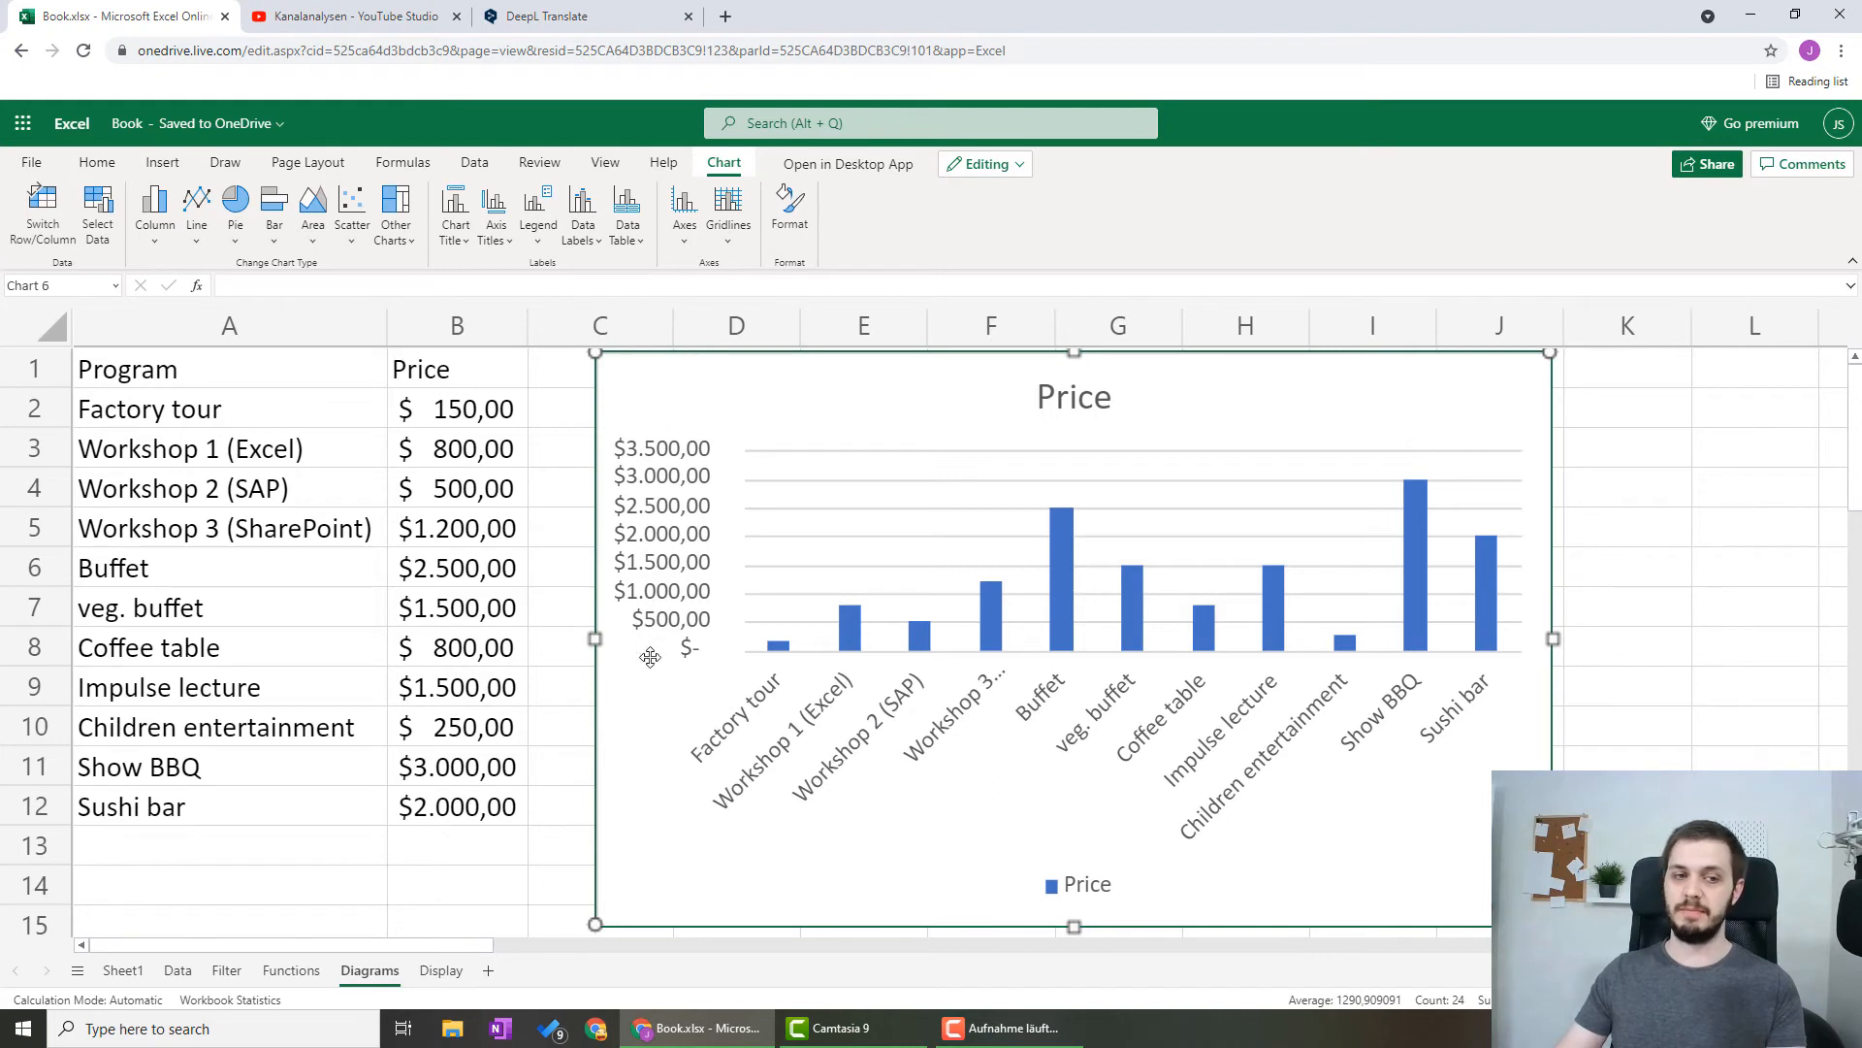
# Shift the column chart slightly away from the table and open the formatting options of its title
pyautogui.moveTo(650, 657); pyautogui.dragTo(668, 660)
pyautogui.click(584, 368)
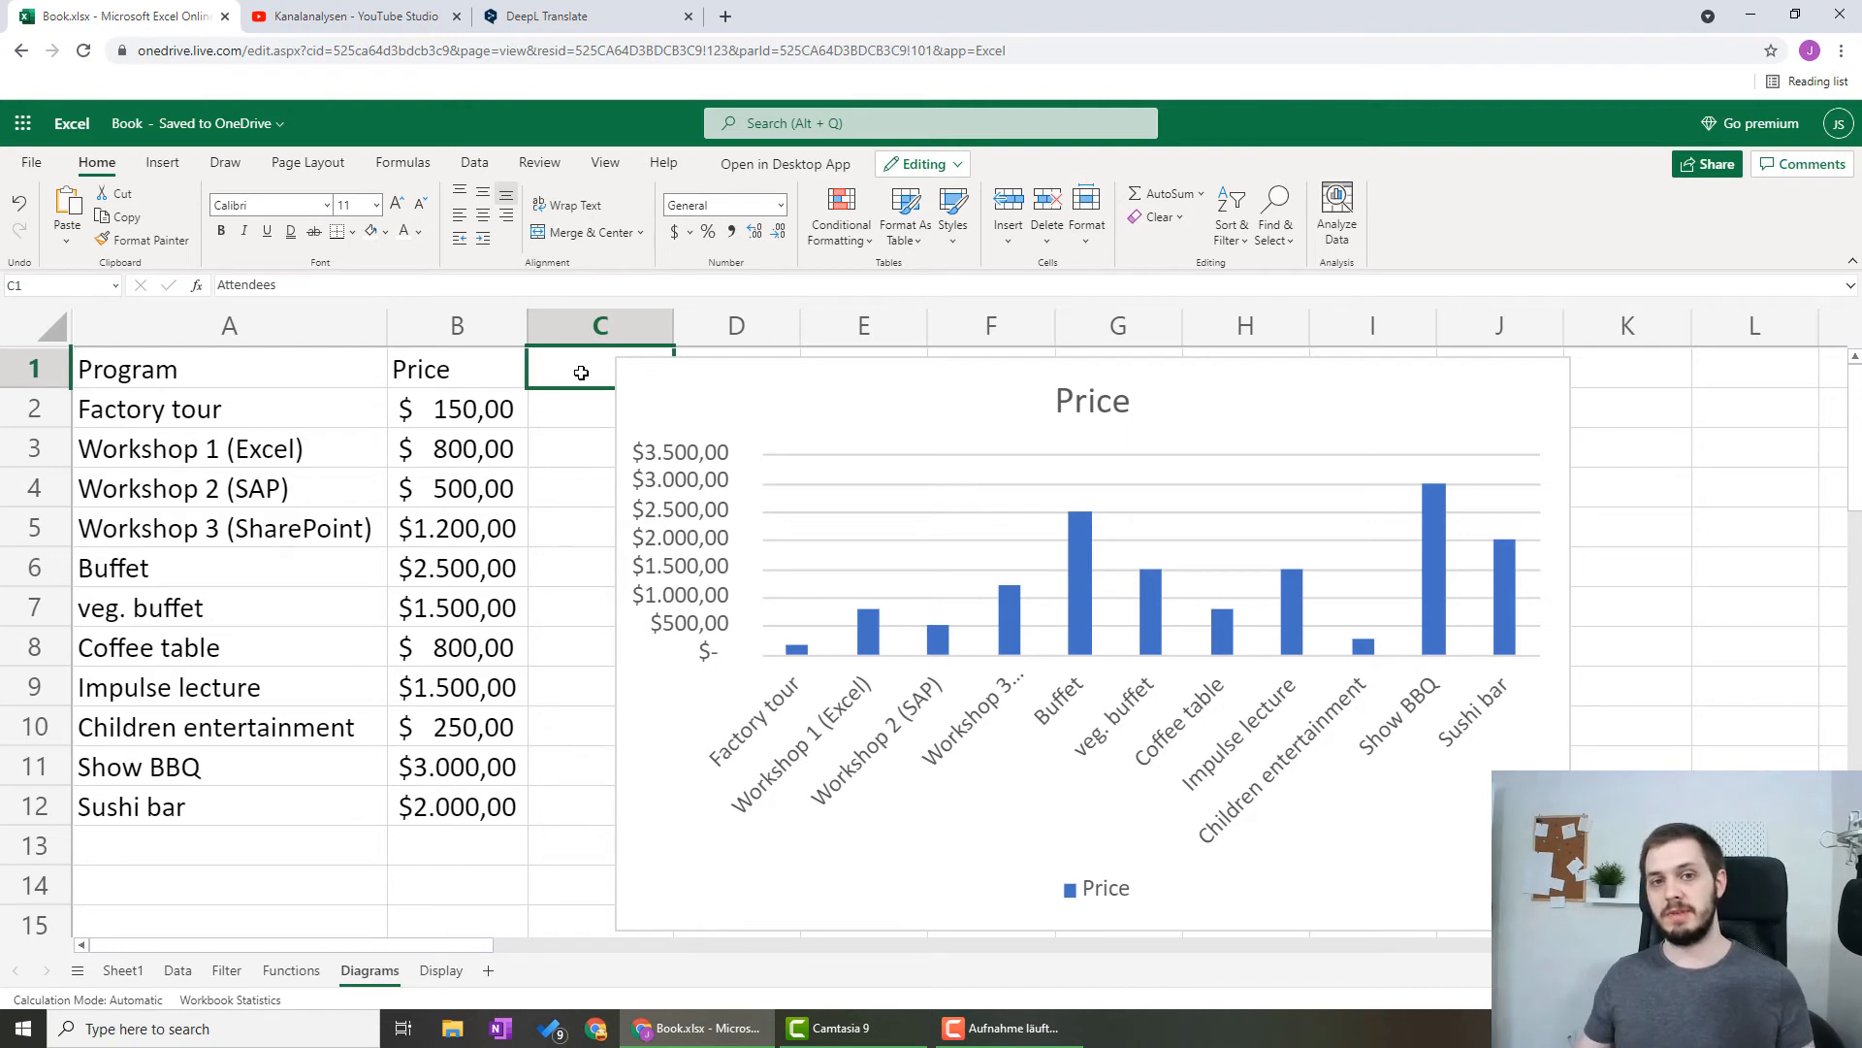
pyautogui.click(754, 381)
pyautogui.click(1113, 408)
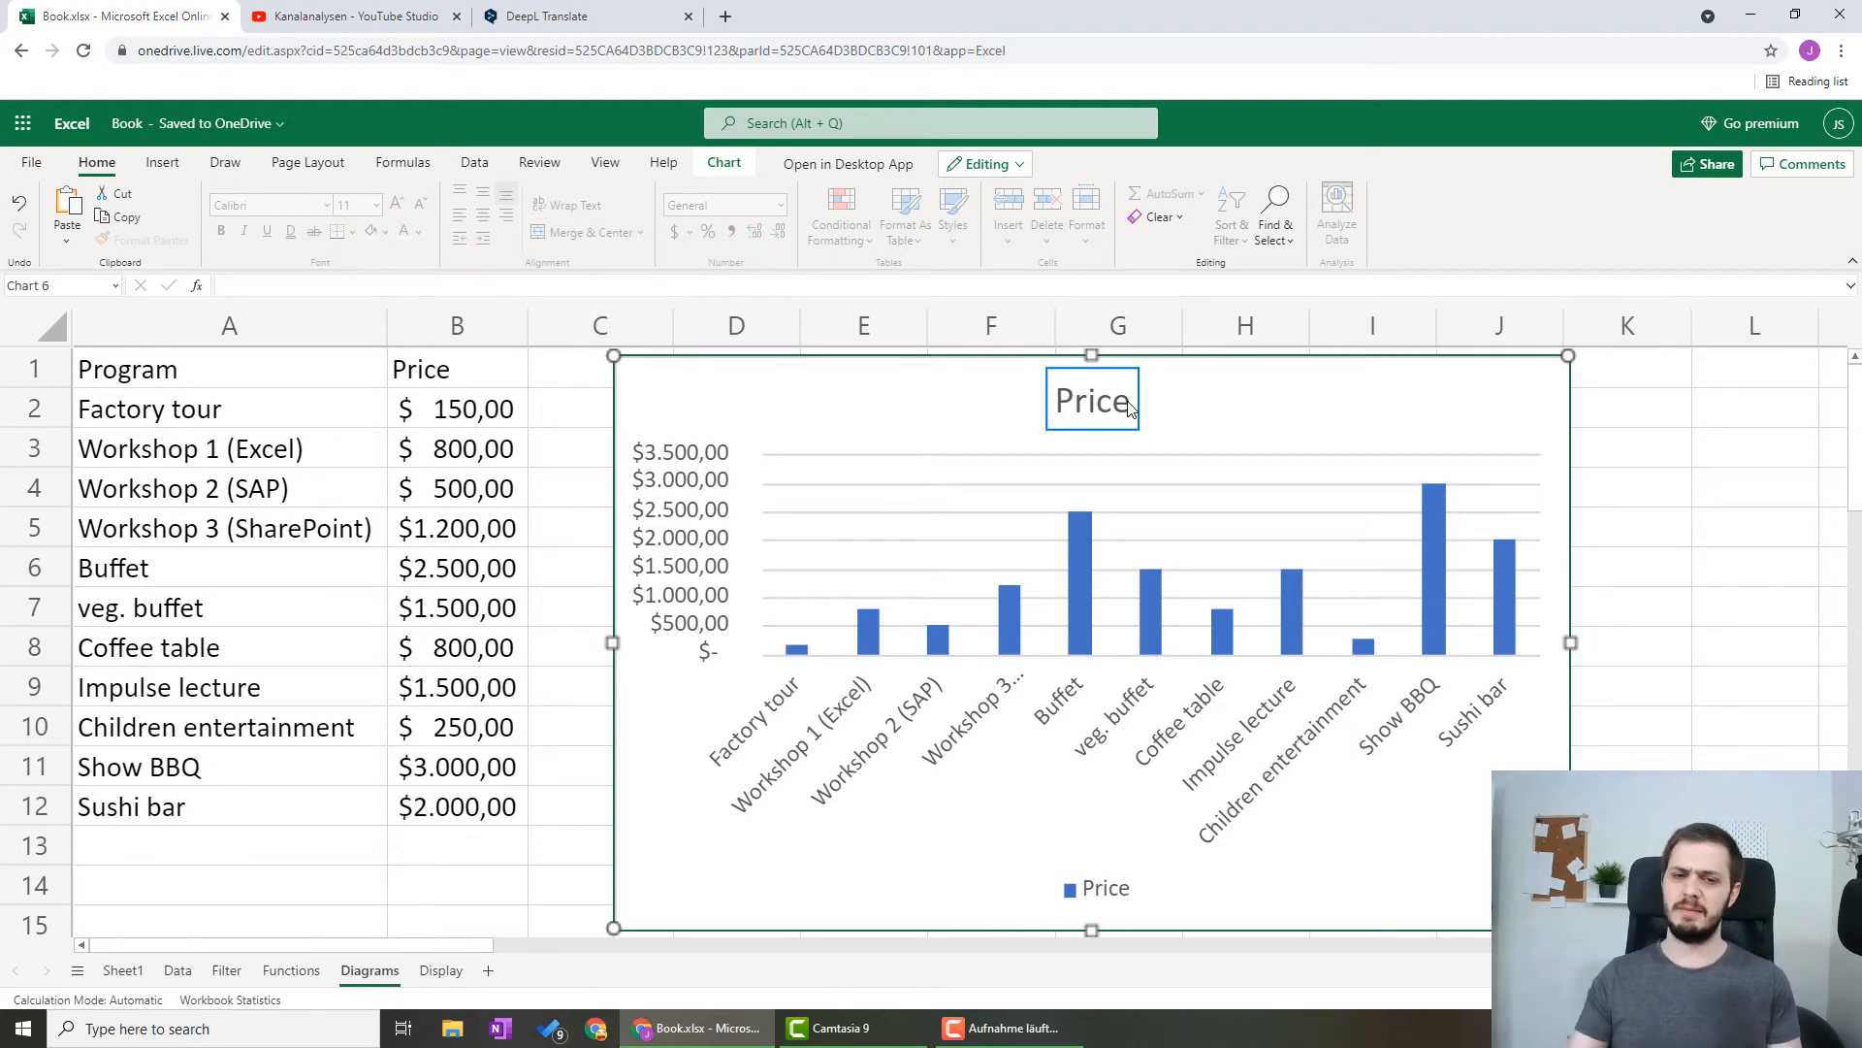
pyautogui.click(1128, 408)
pyautogui.doubleClick(1128, 408)
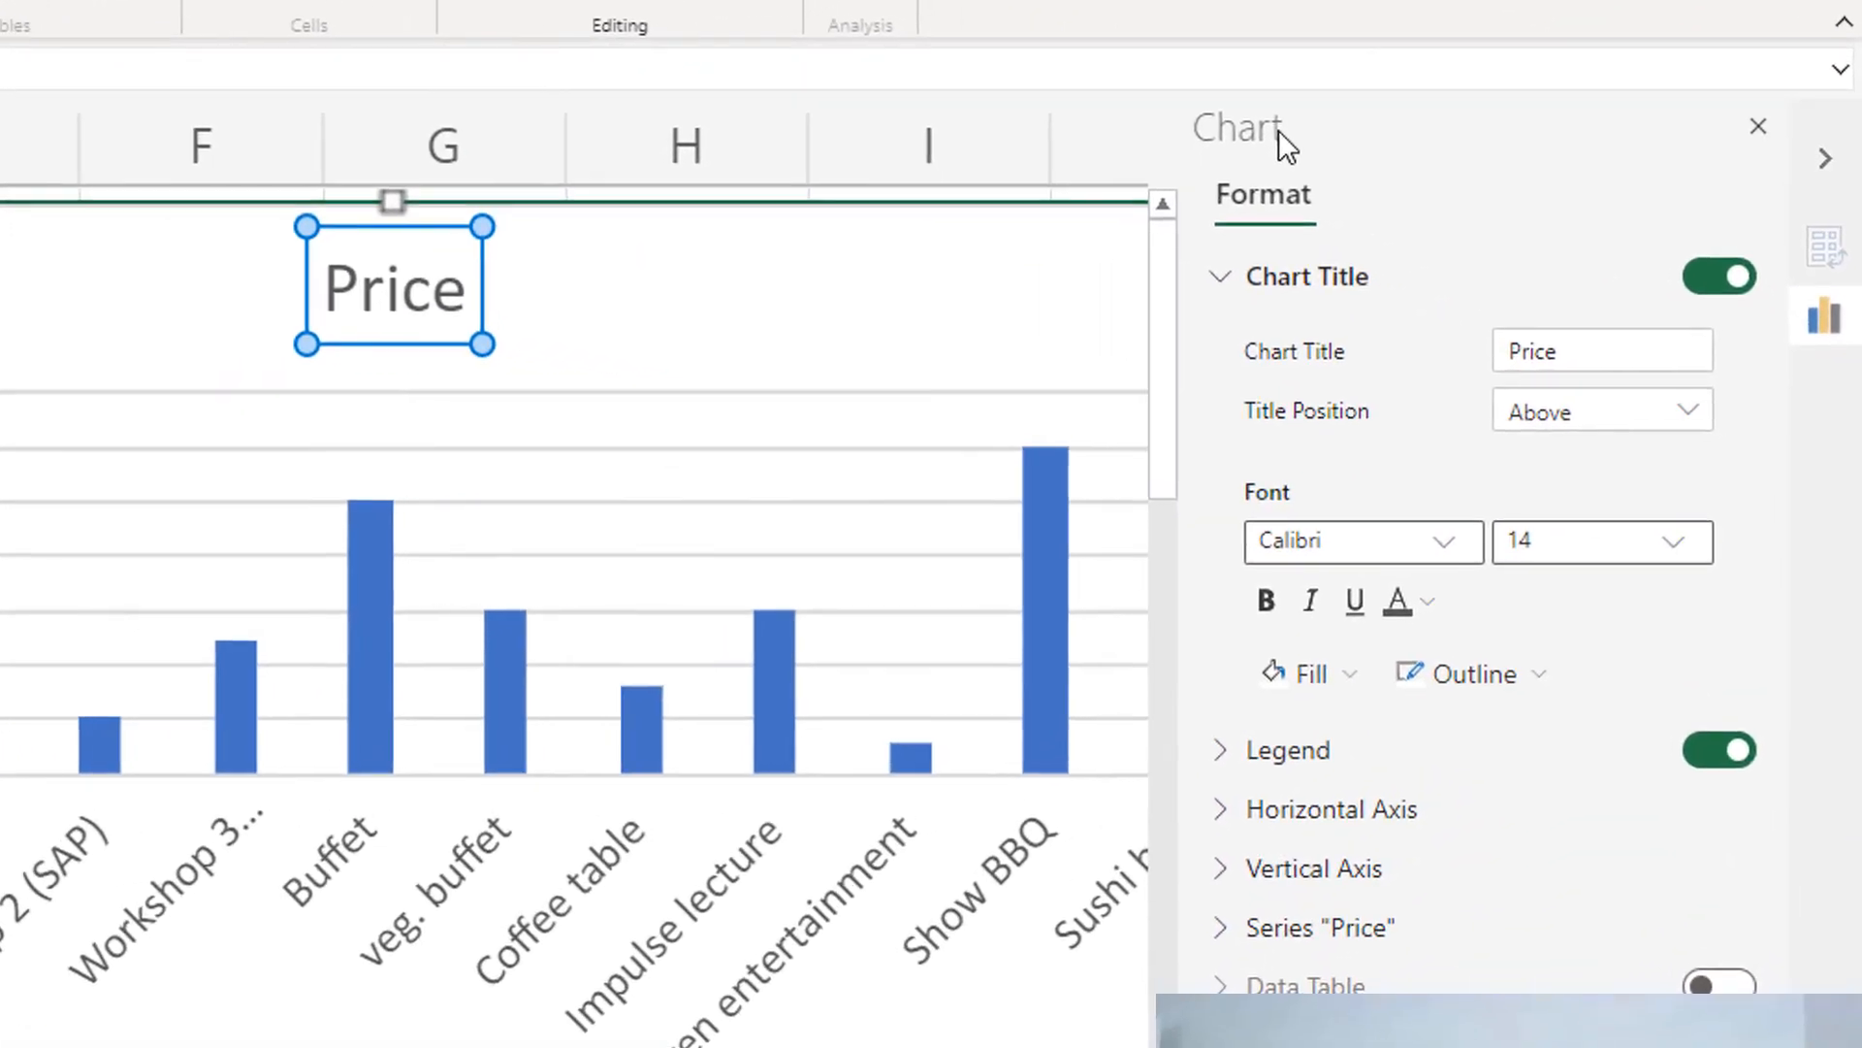
pyautogui.doubleClick(1564, 350)
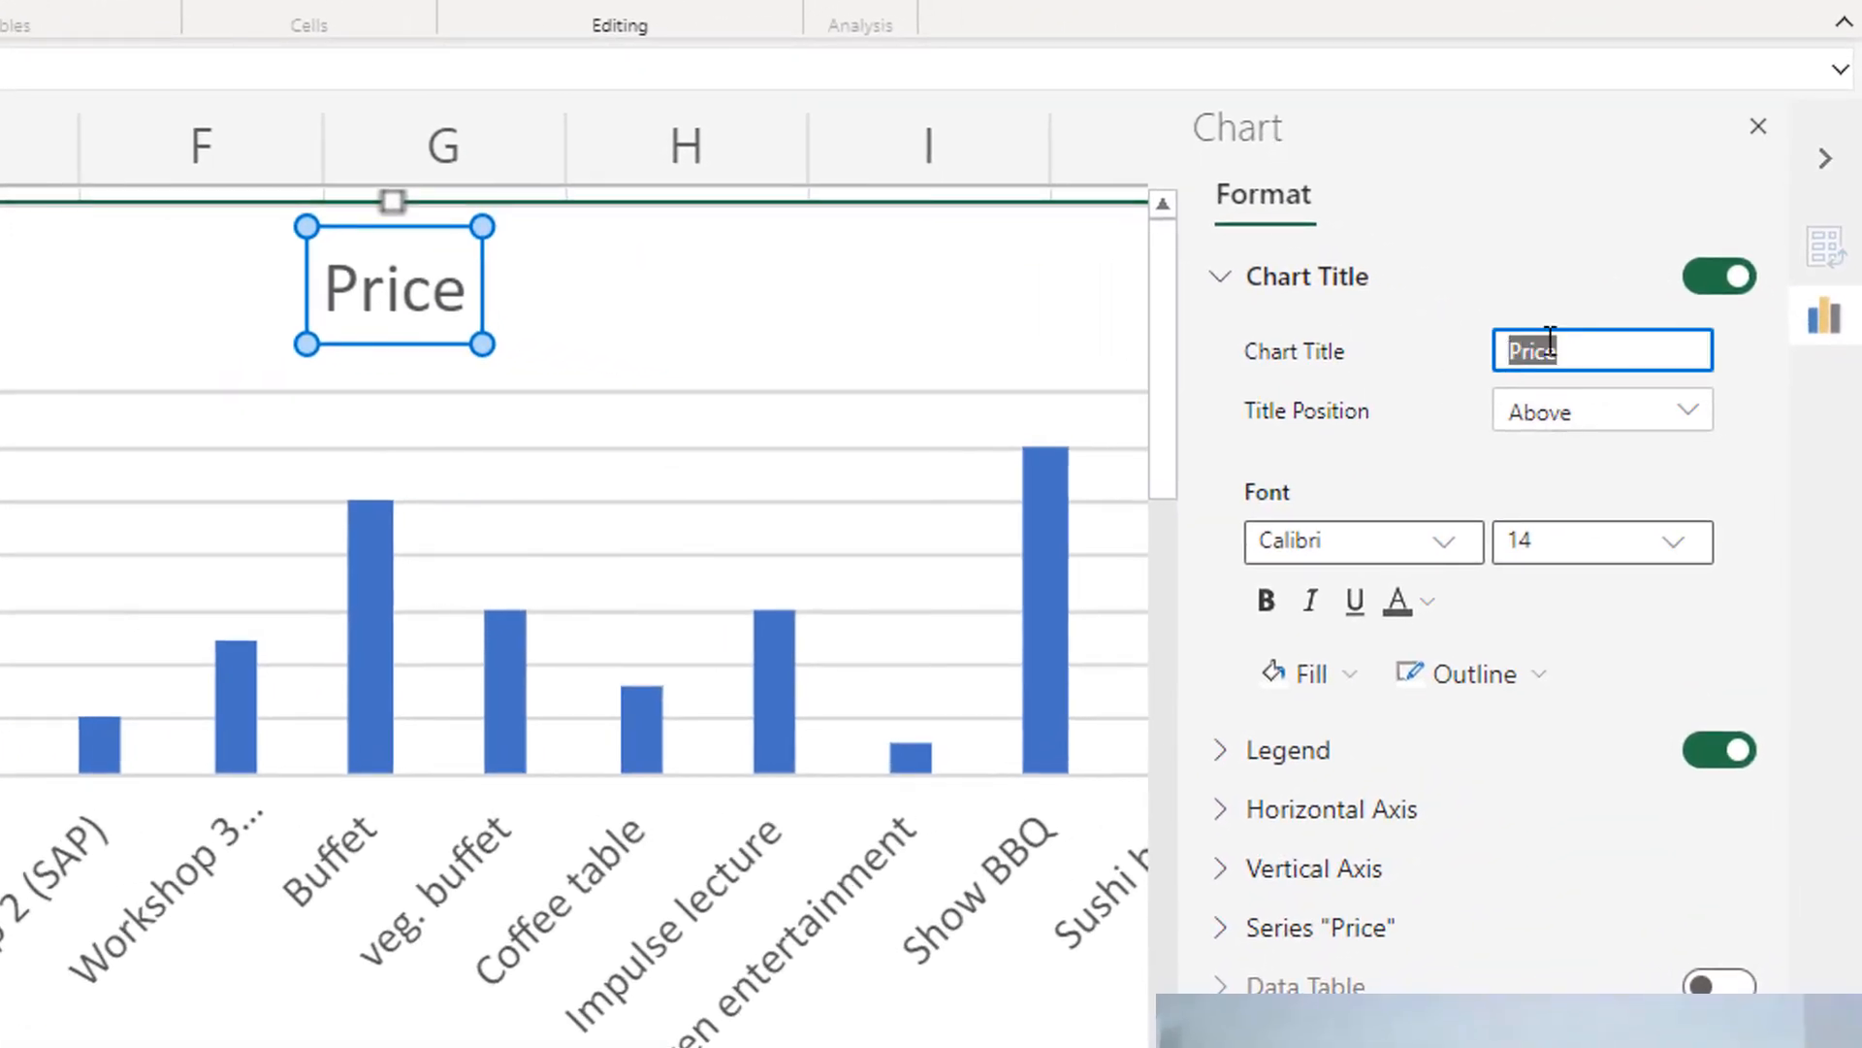
pyautogui.click(1482, 204)
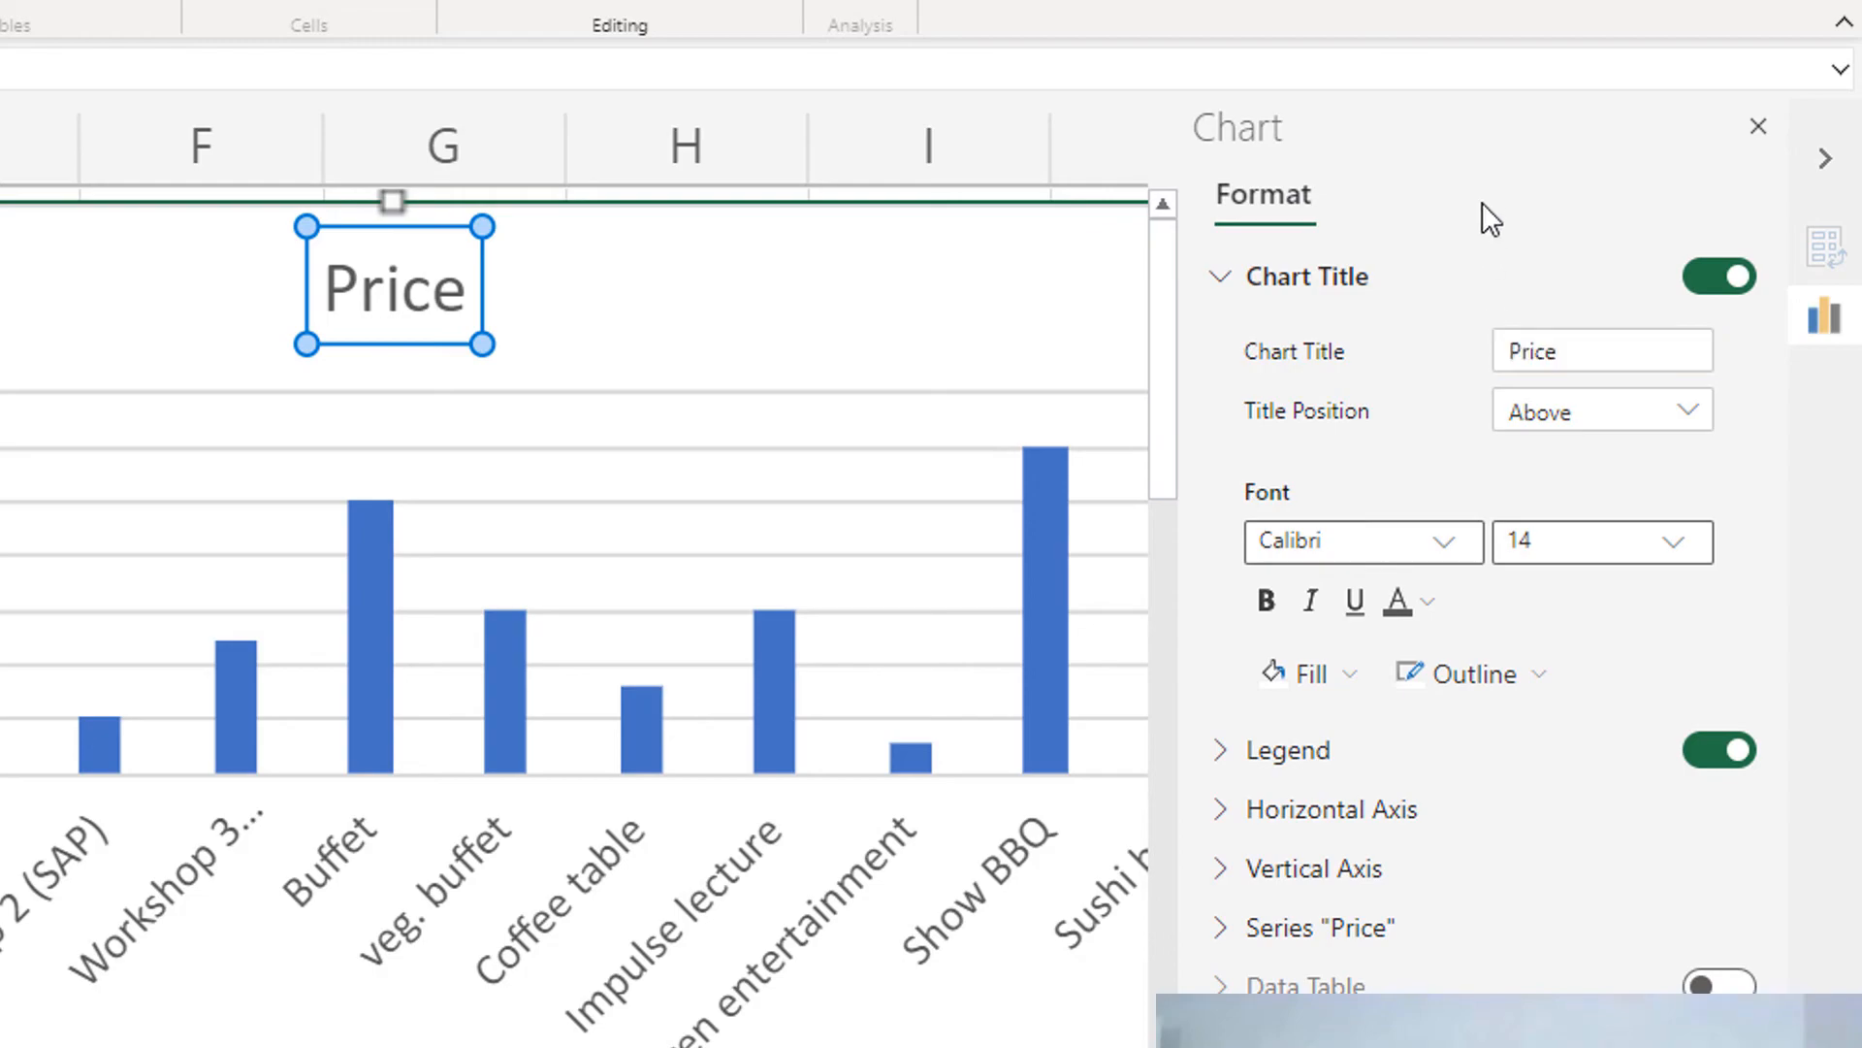
pyautogui.doubleClick(411, 268)
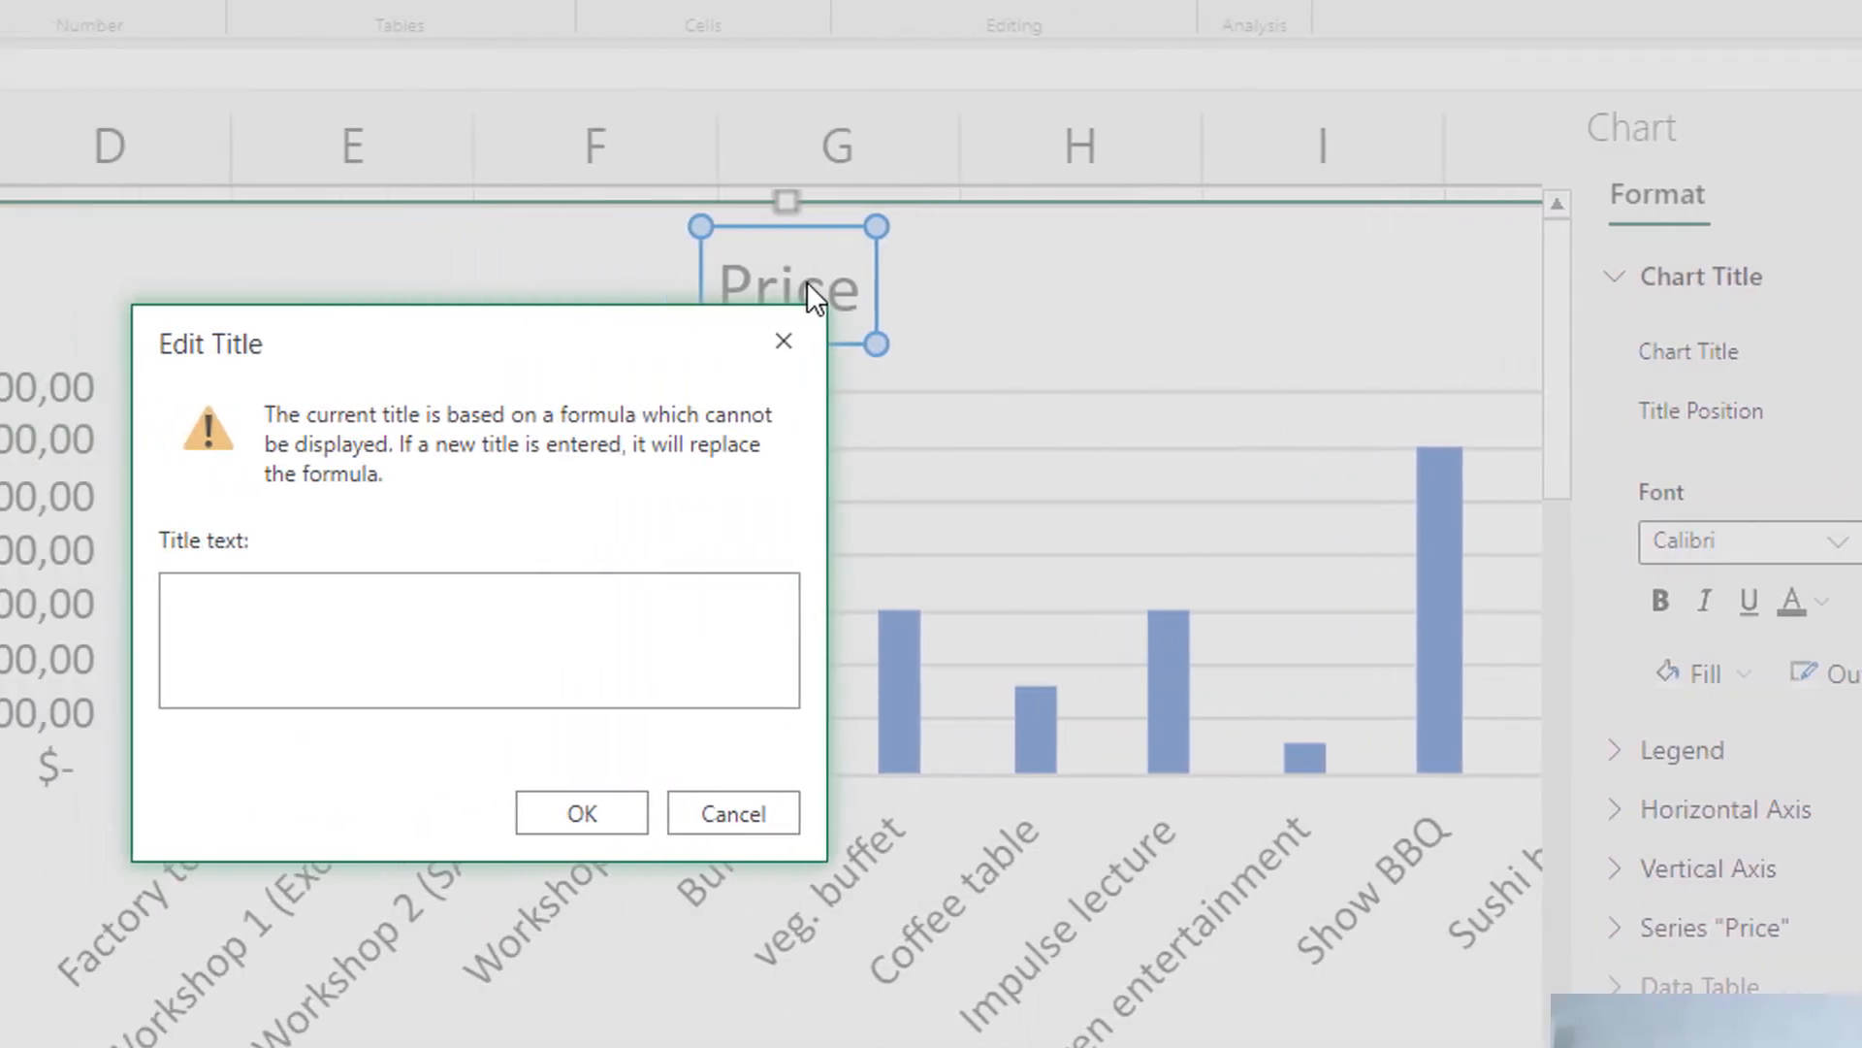
pyautogui.click(743, 811)
# Change the column chart's title to "Price for Program points" and remove the legend
pyautogui.click(1580, 349)
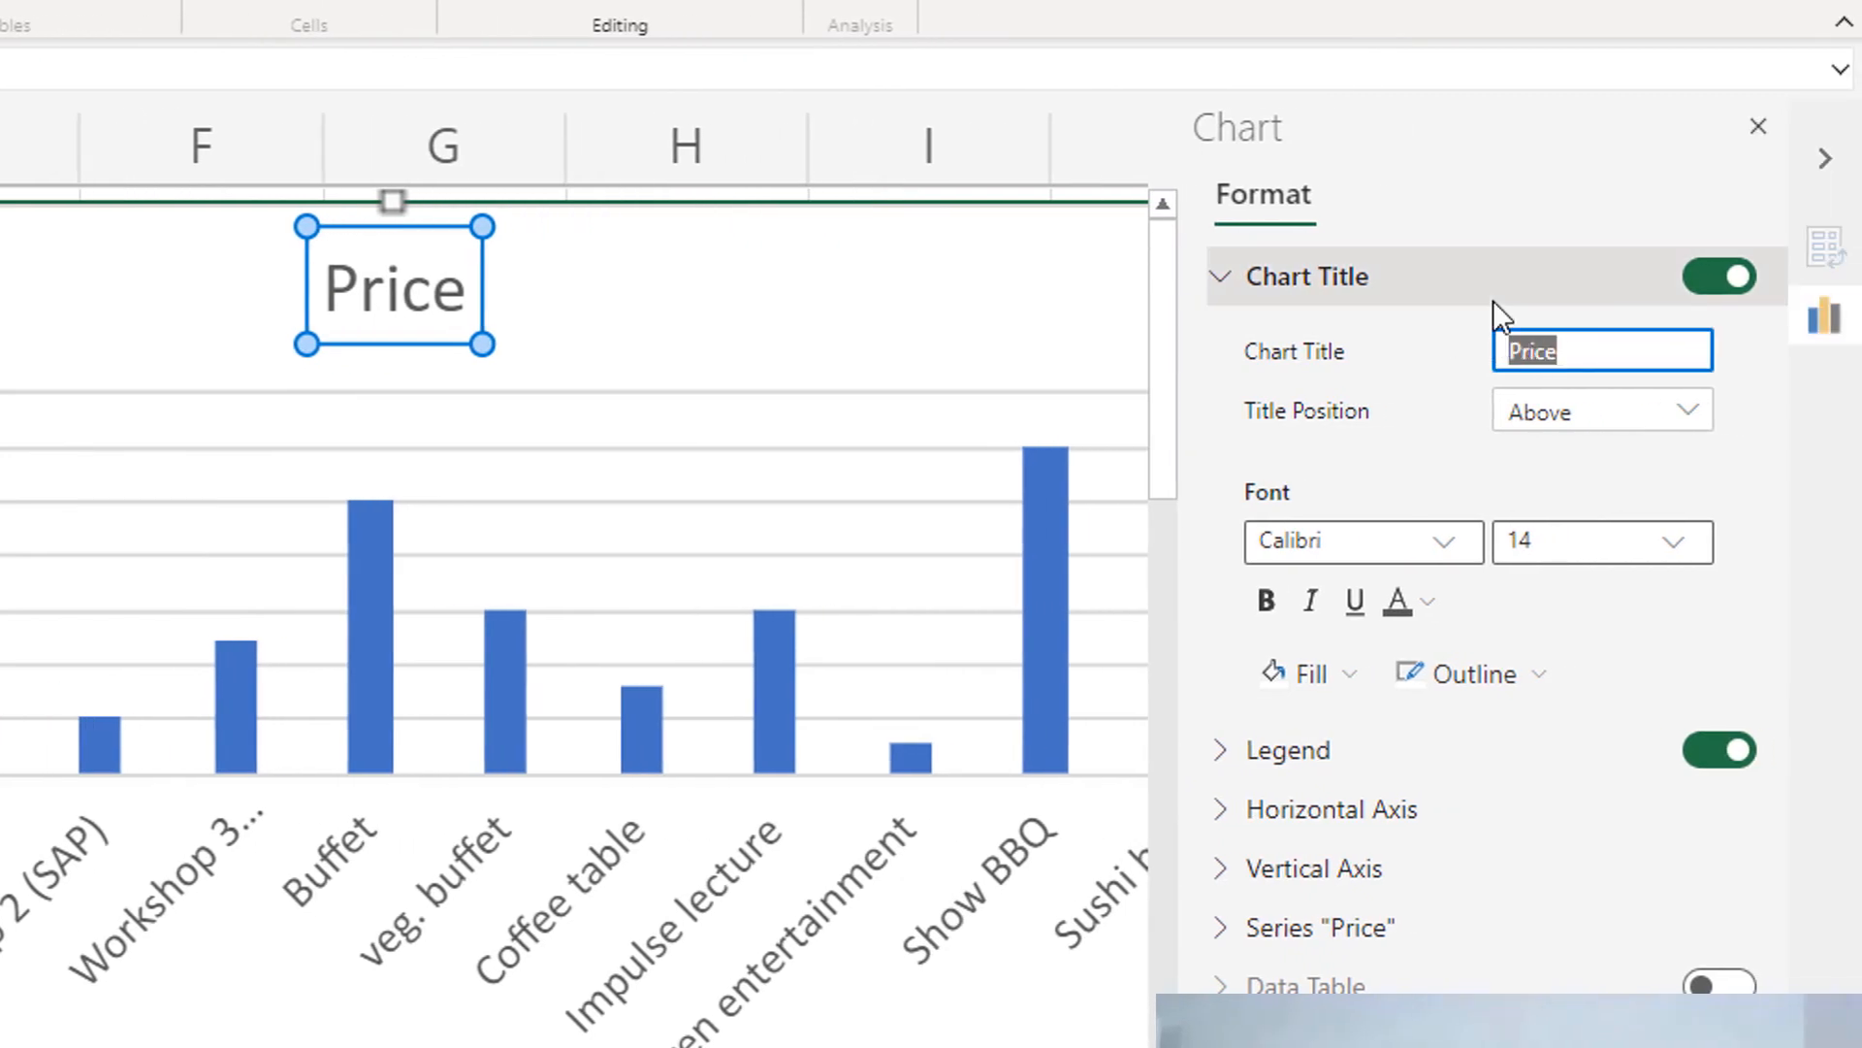
pyautogui.press('Right')
pyautogui.write('for ')
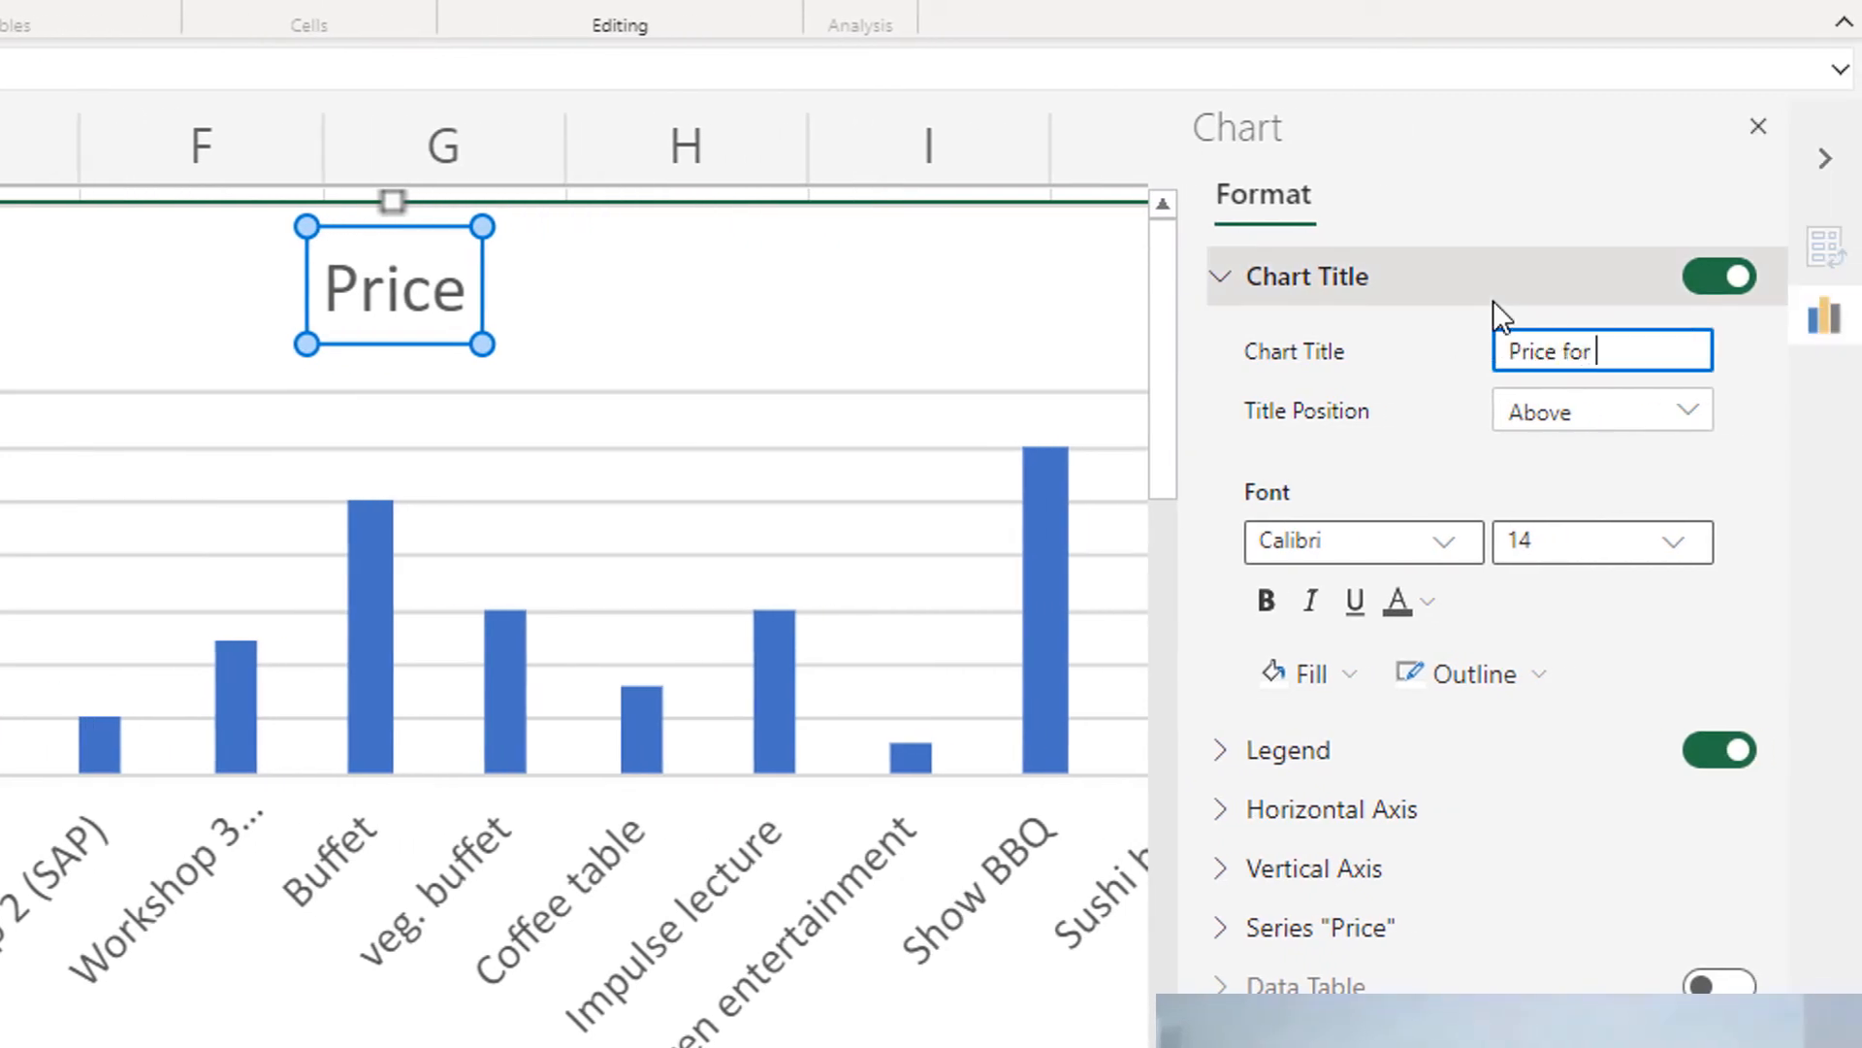
pyautogui.write('Program points')
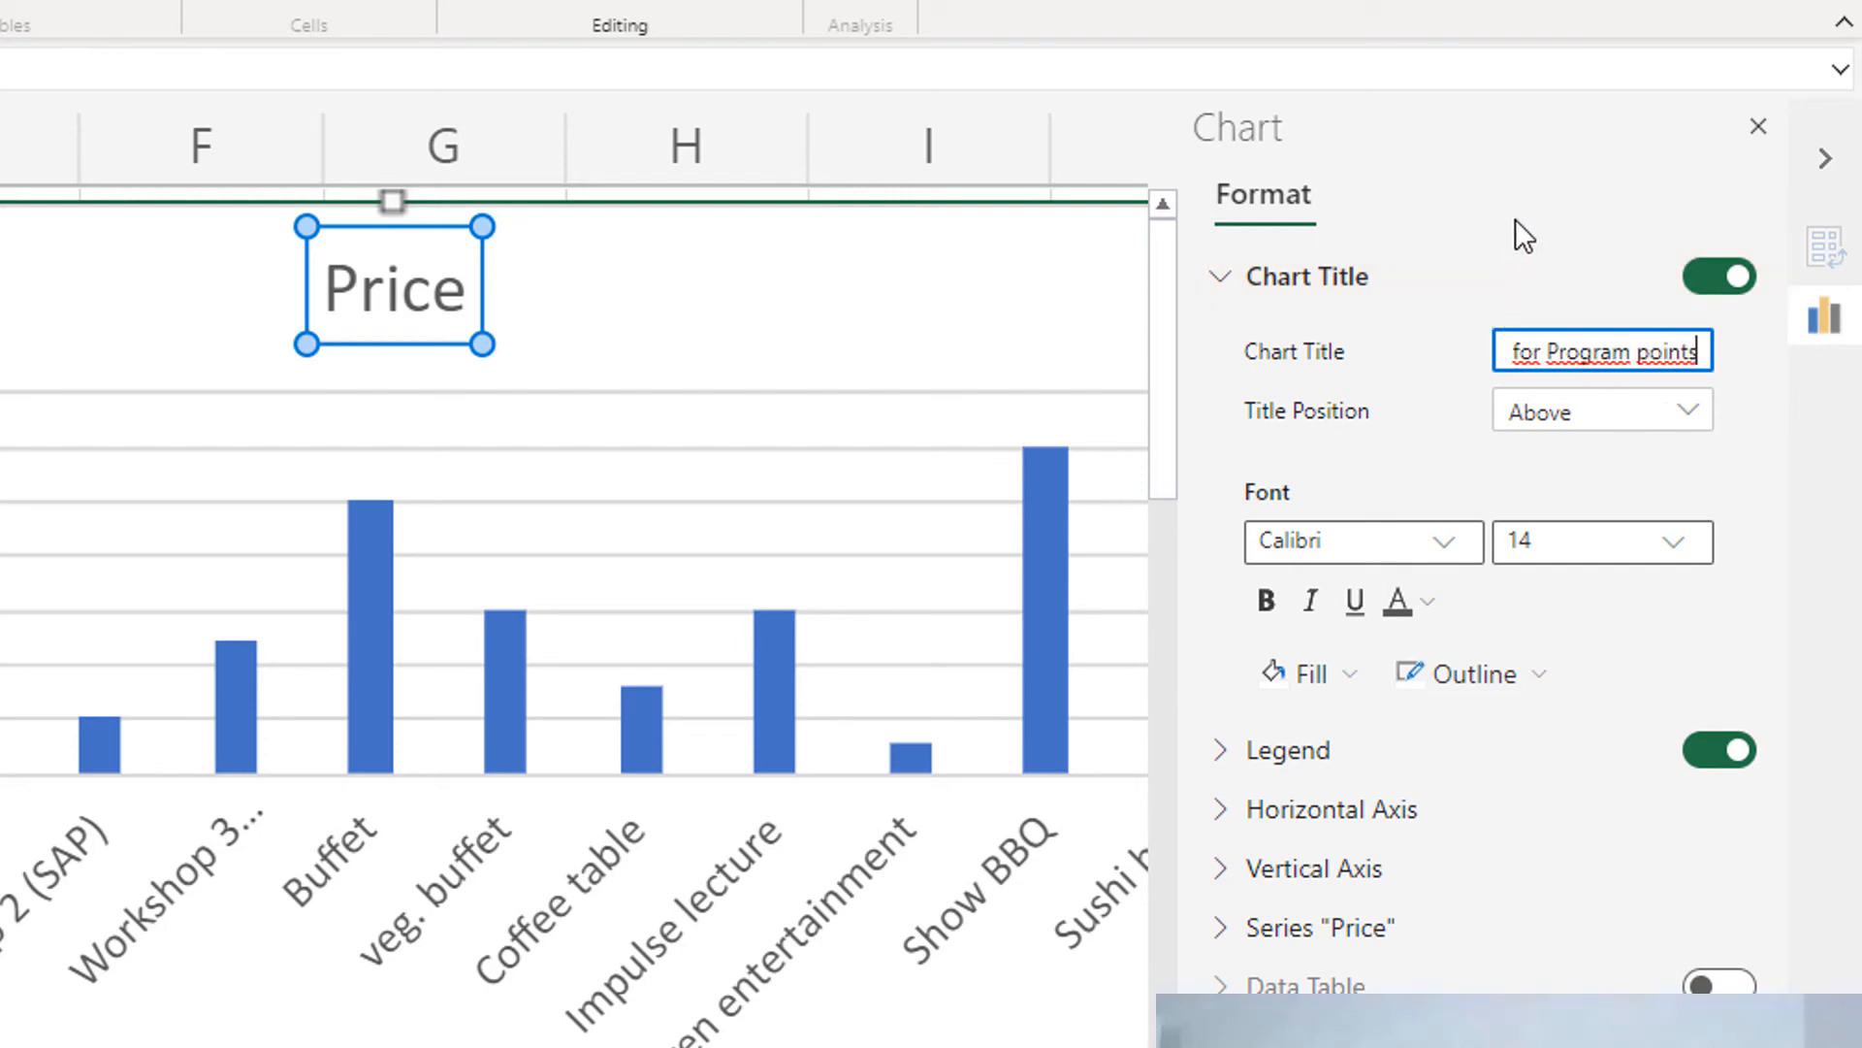
pyautogui.press('Return')
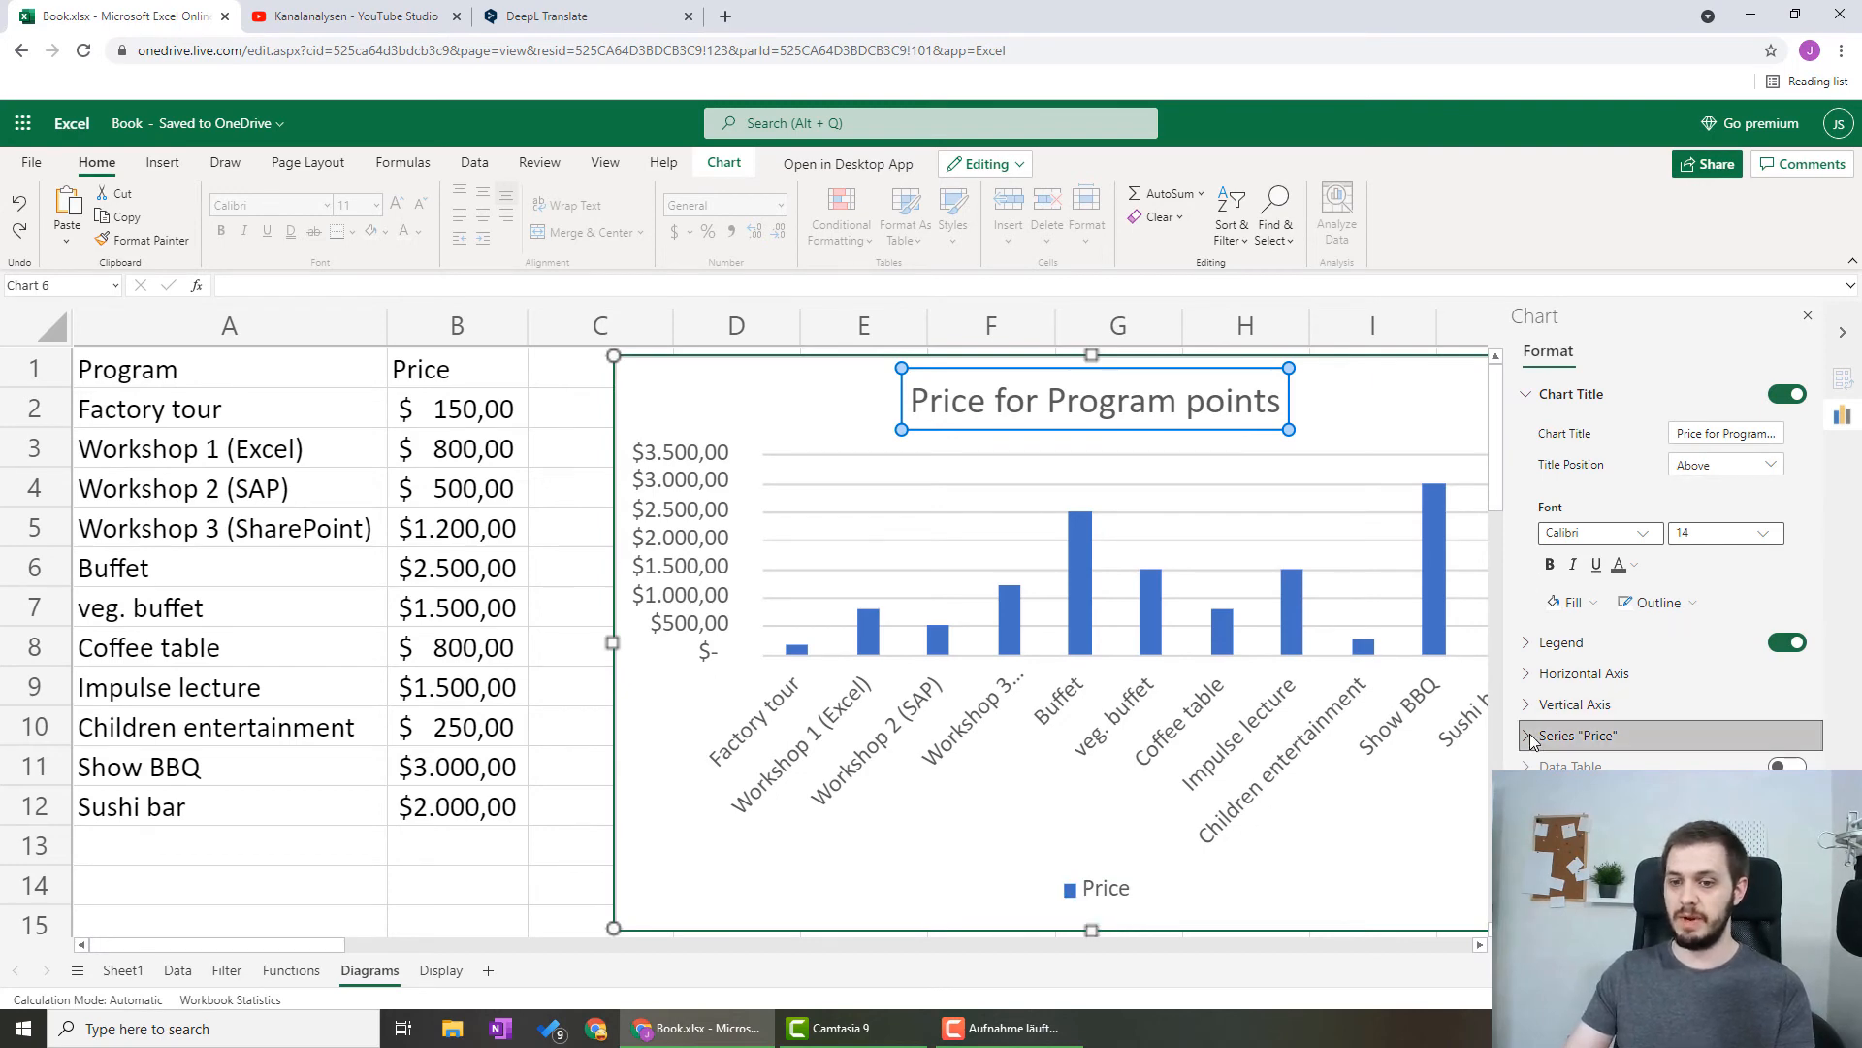
pyautogui.click(1783, 644)
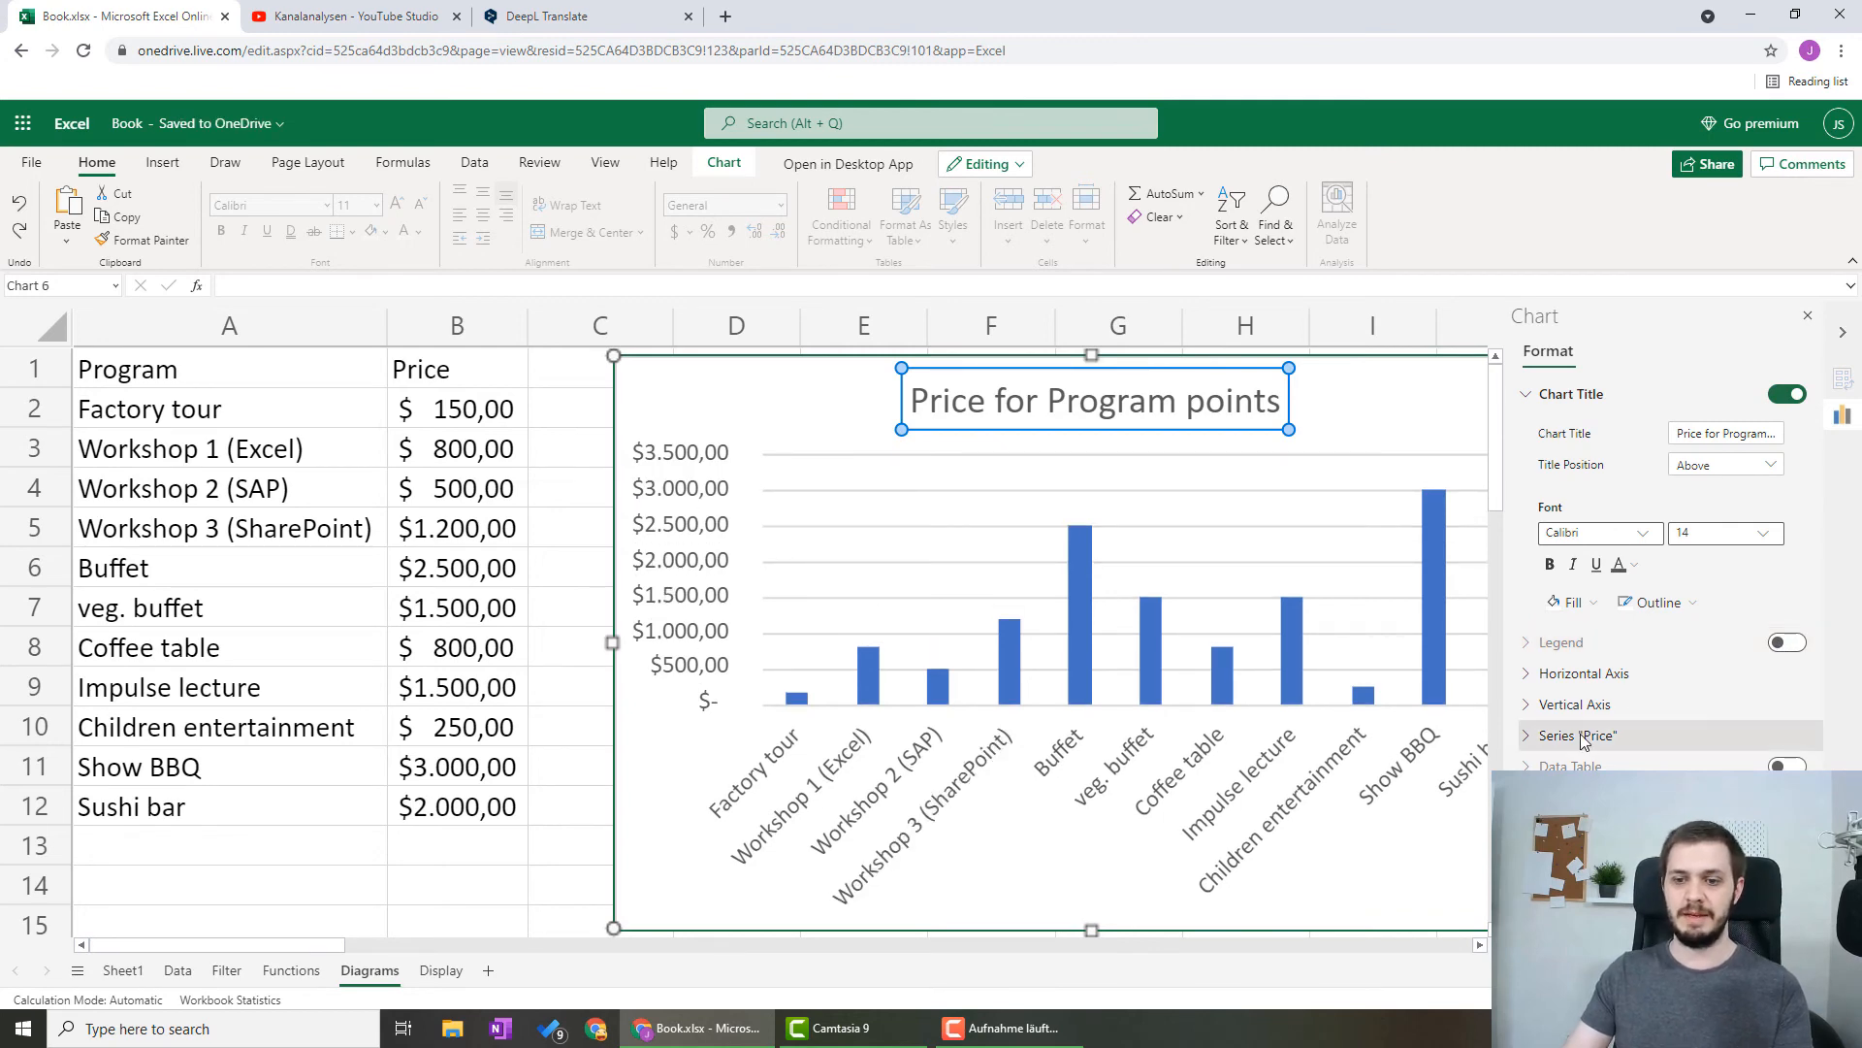
# Try a linear trendline on the Price series and turn it off again
pyautogui.click(1528, 743)
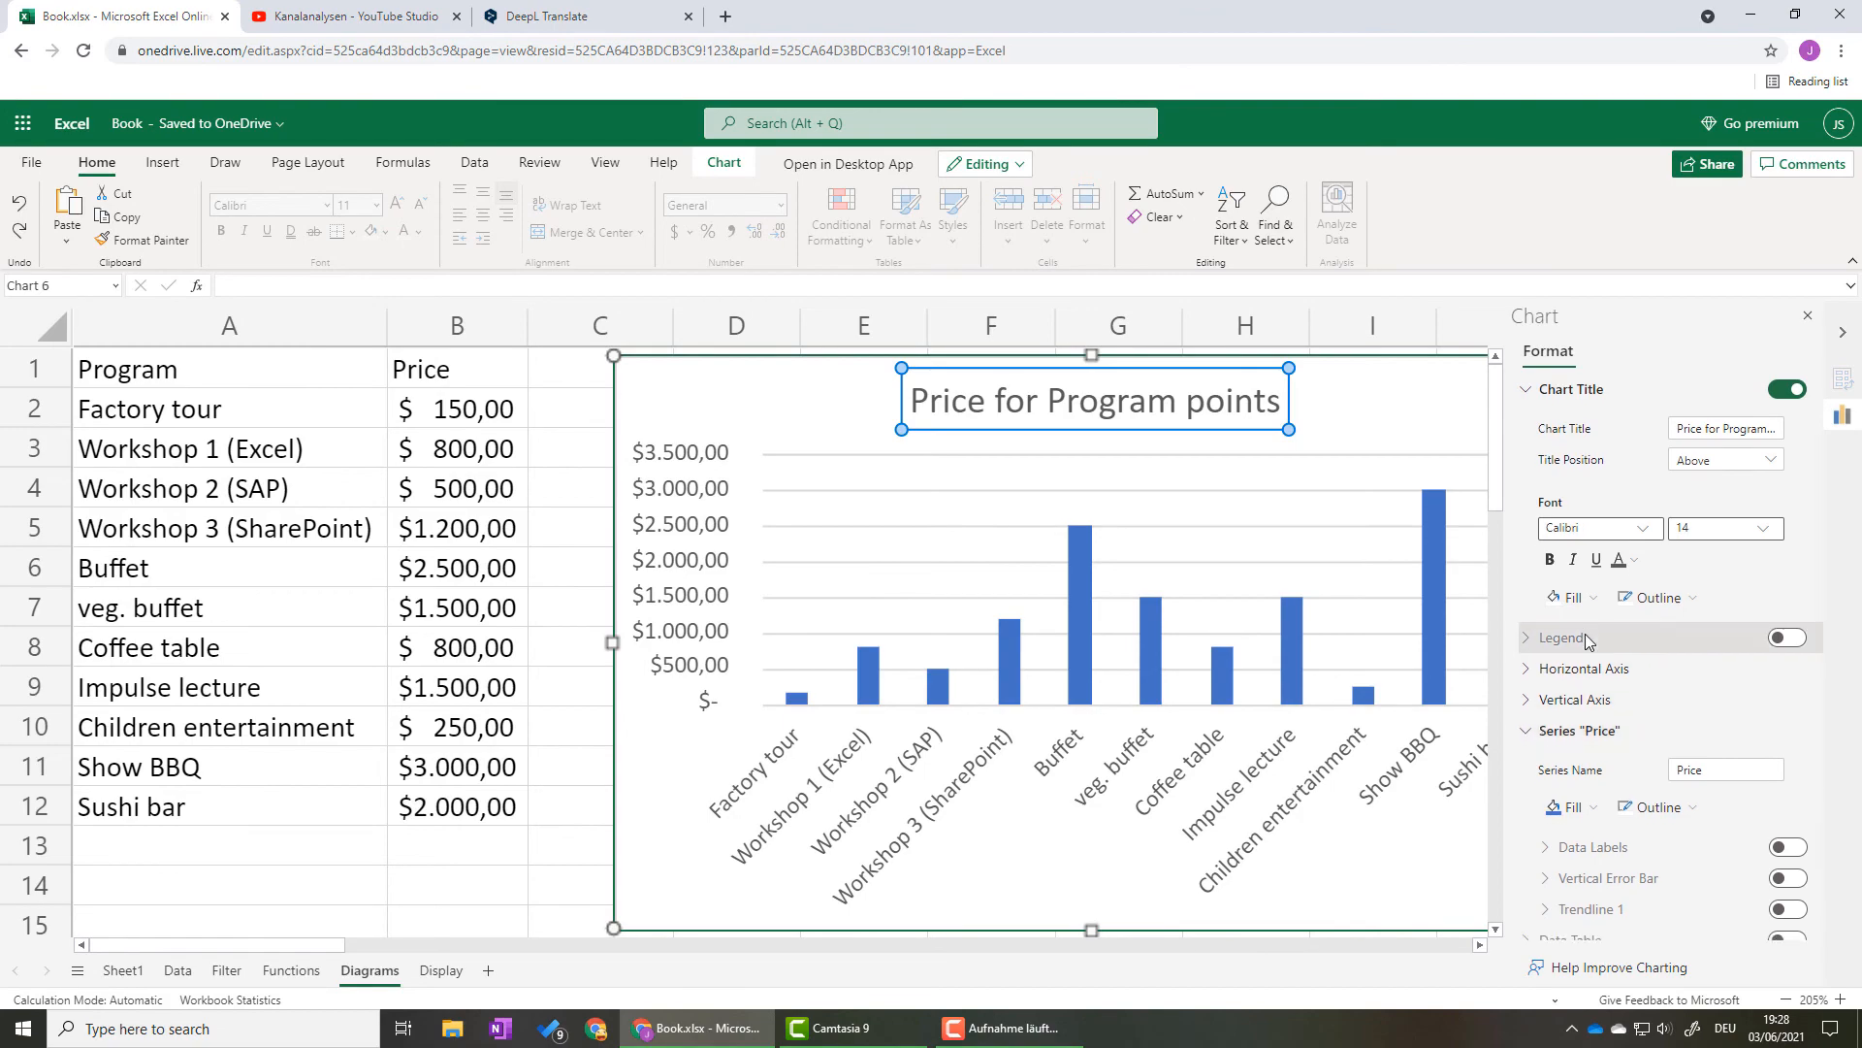
pyautogui.scroll(-1, 1528, 743)
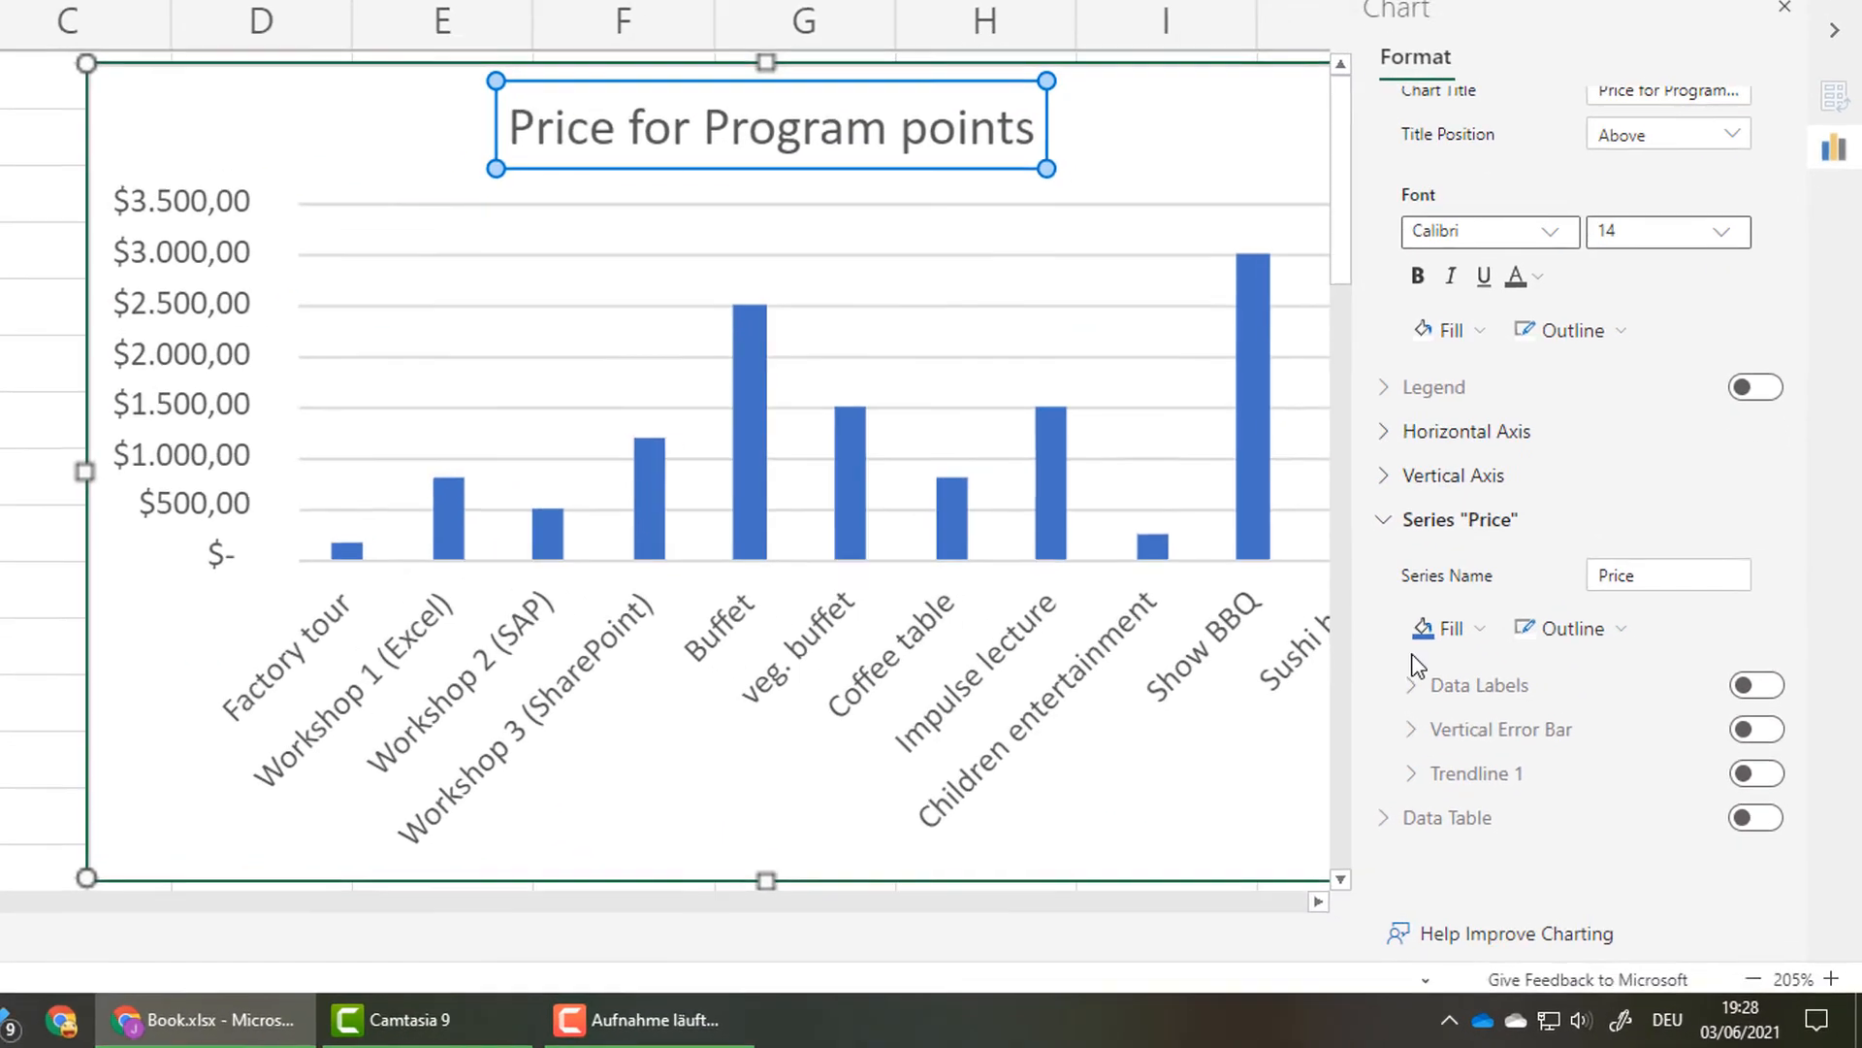
pyautogui.click(1758, 773)
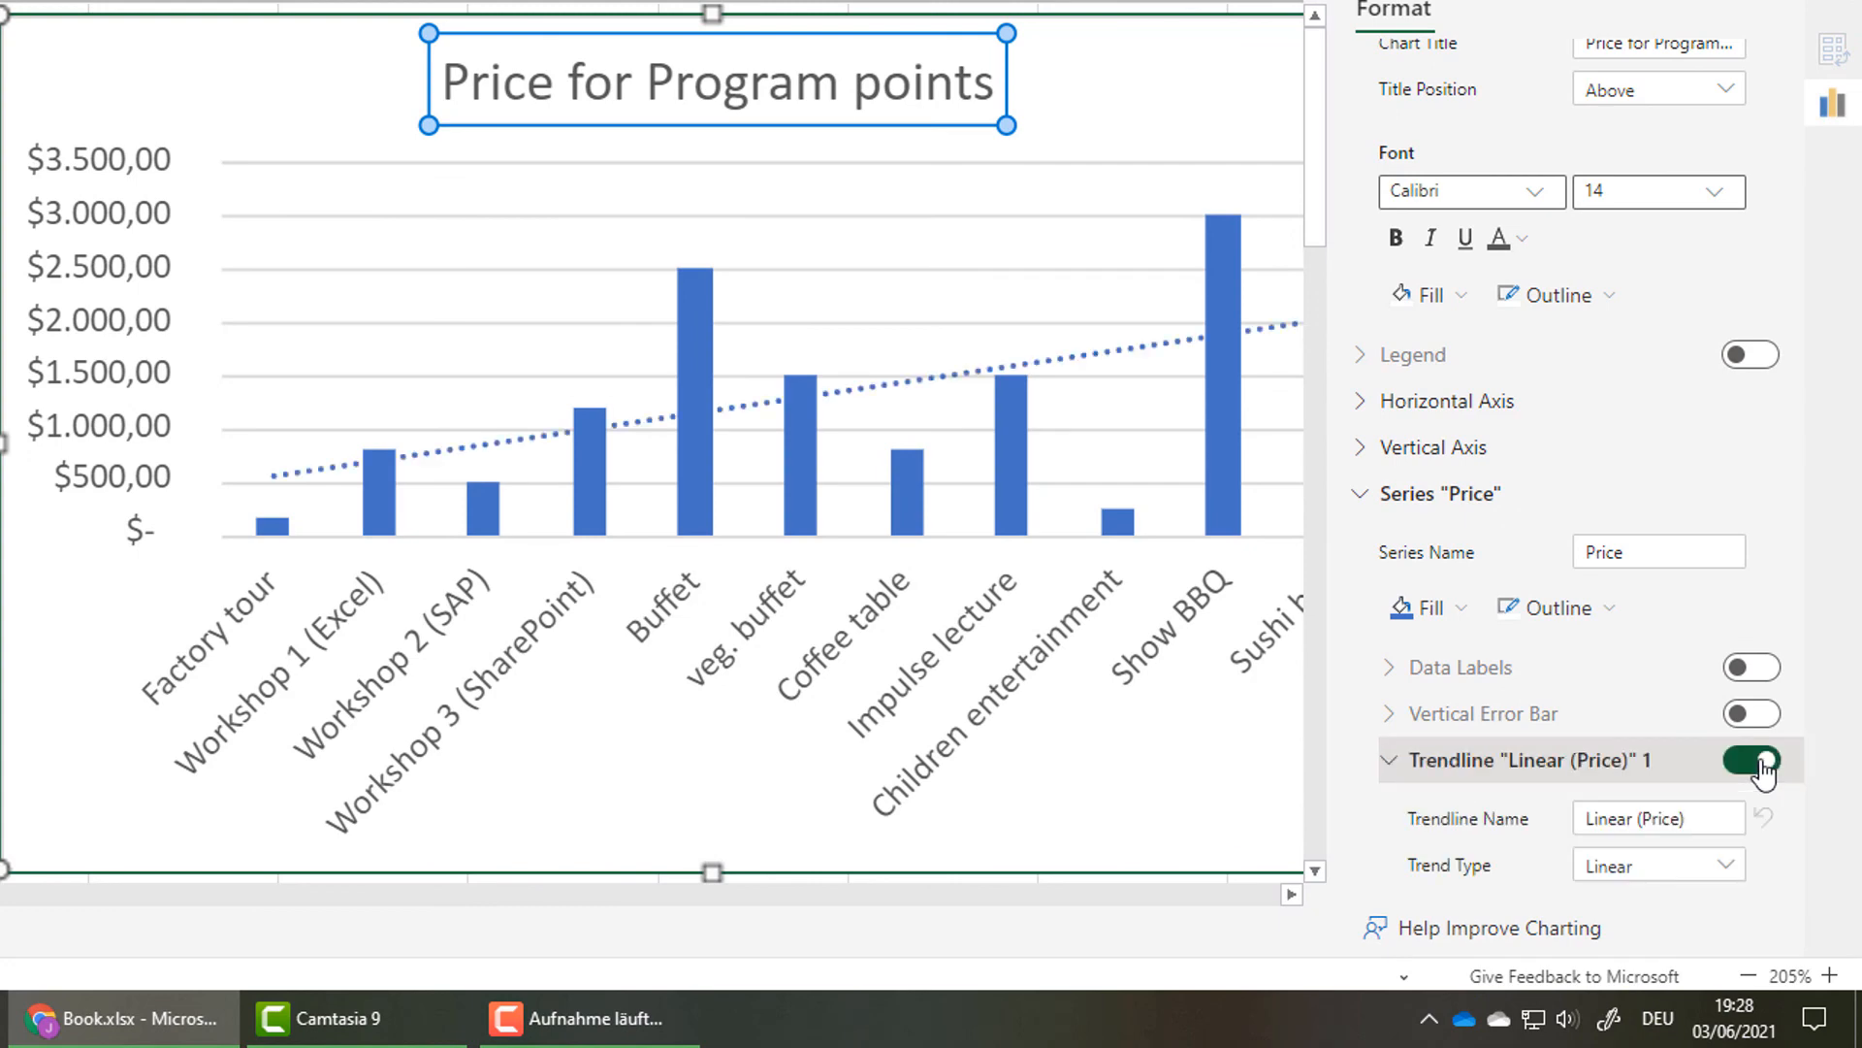
pyautogui.click(1761, 764)
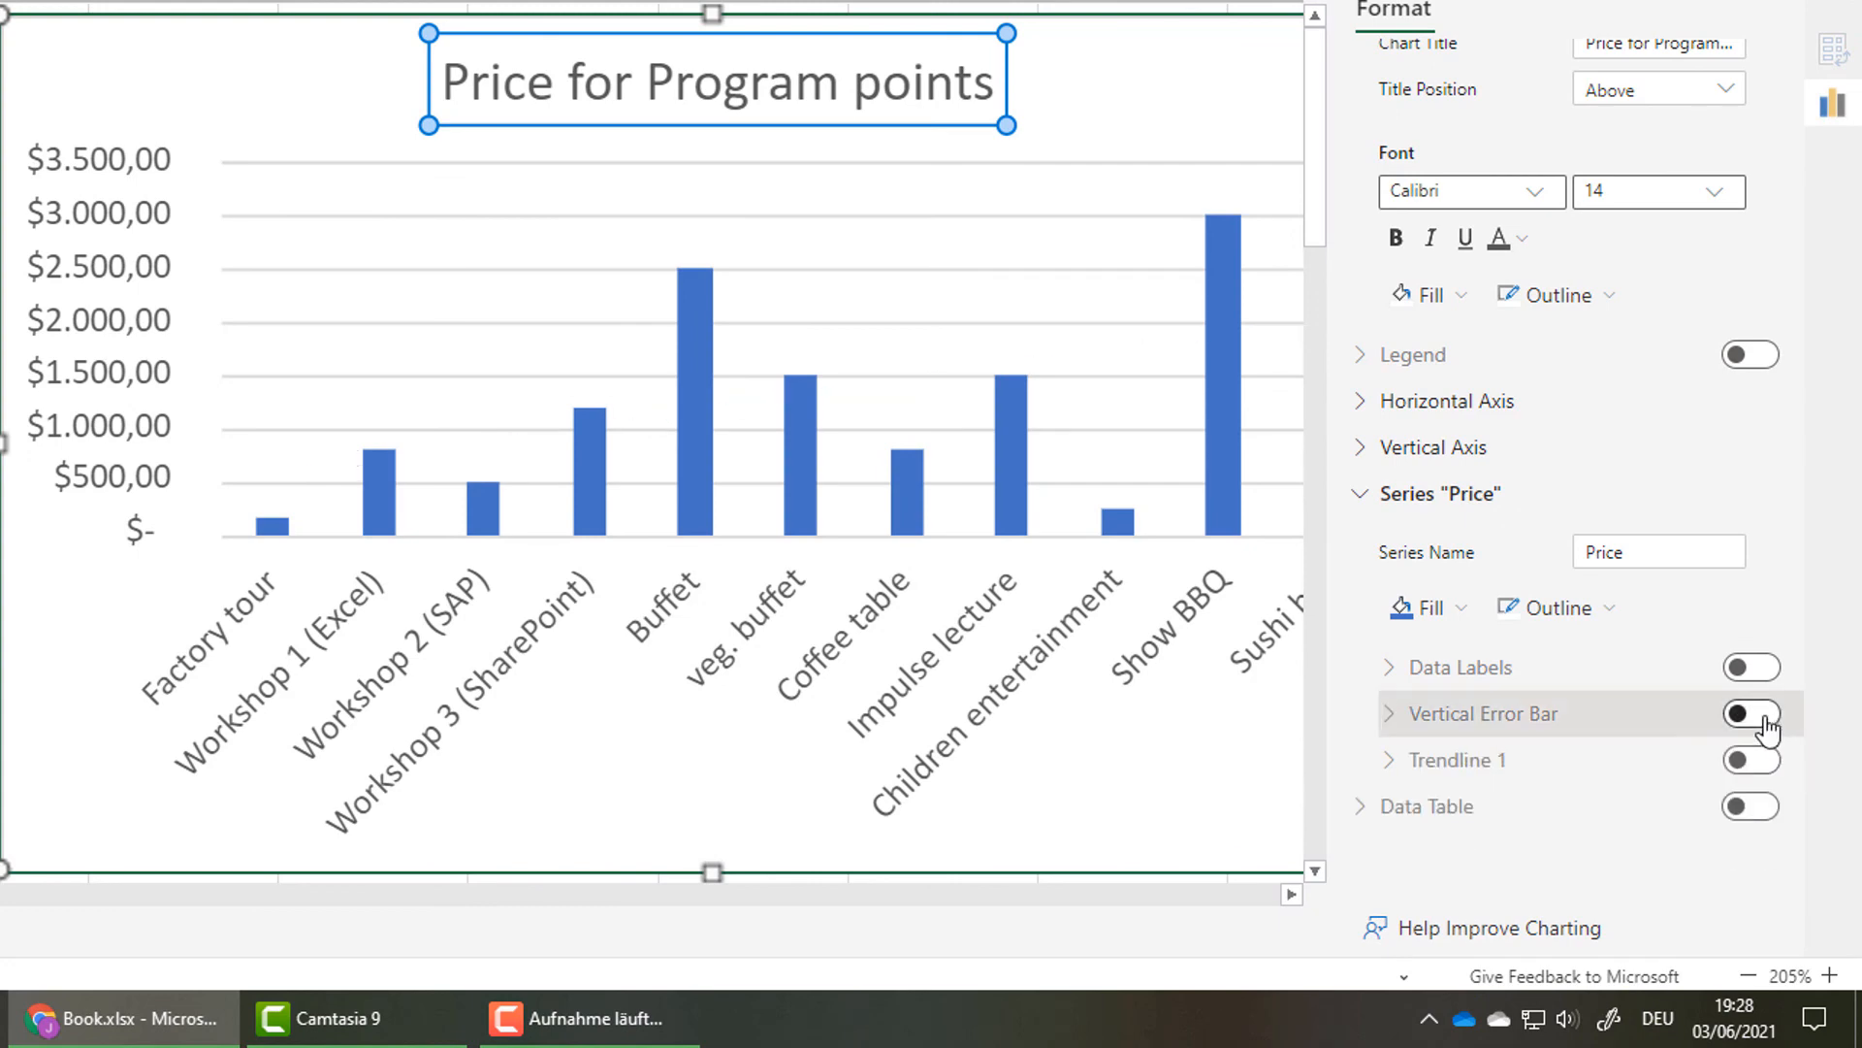
# Try vertical error bars and value data labels on the Price series, turning each off again
pyautogui.click(1760, 718)
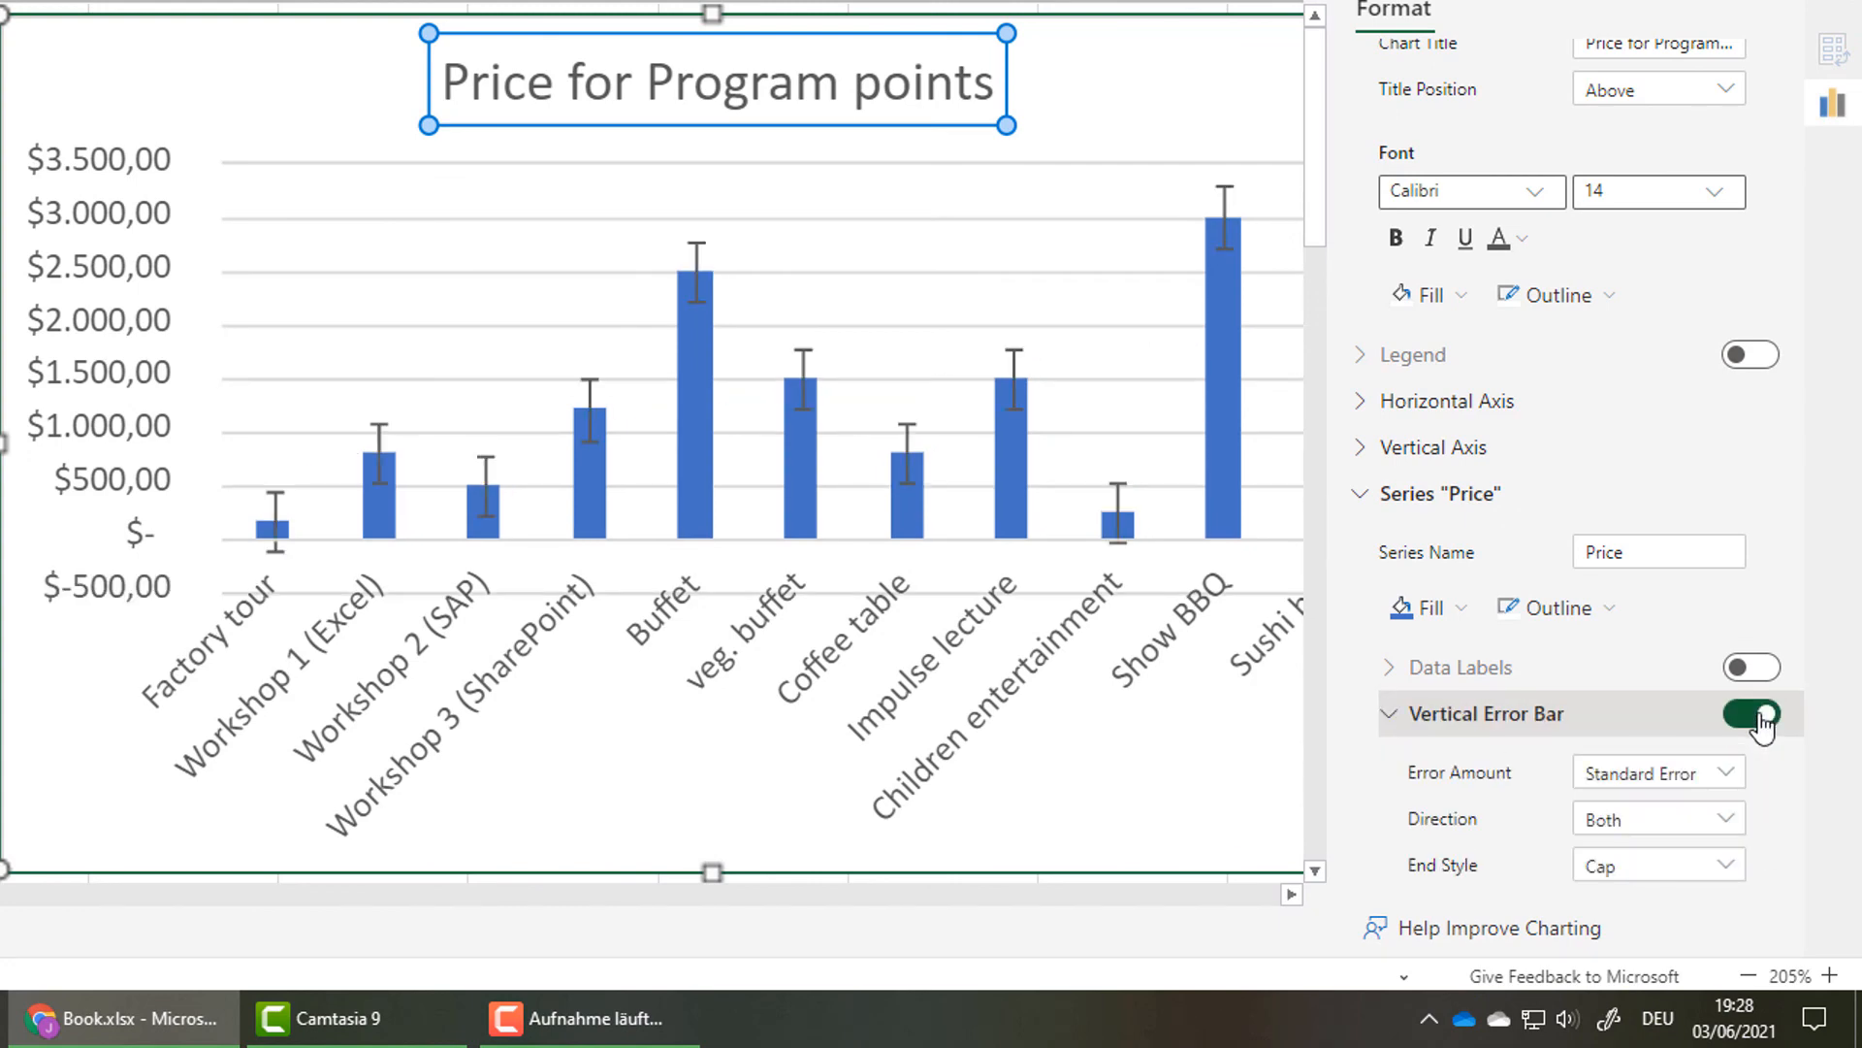
pyautogui.click(1762, 717)
pyautogui.click(1750, 668)
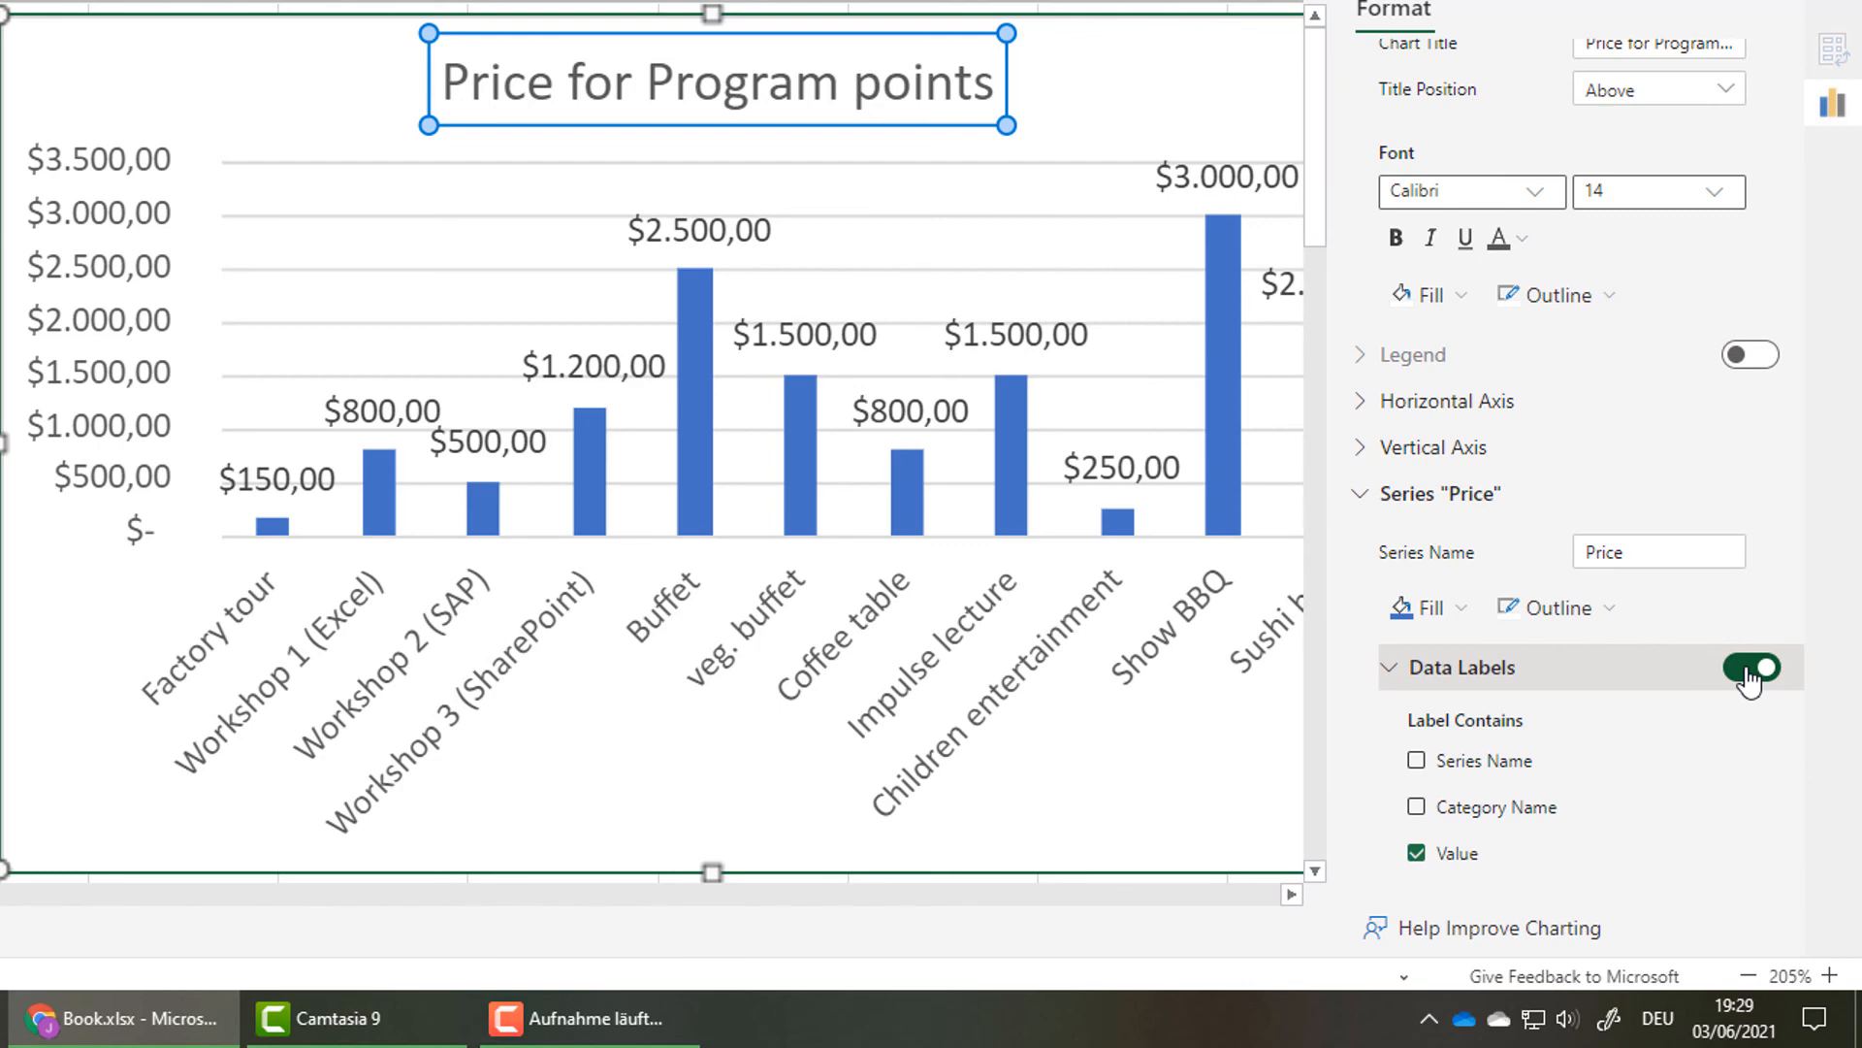
pyautogui.click(1751, 668)
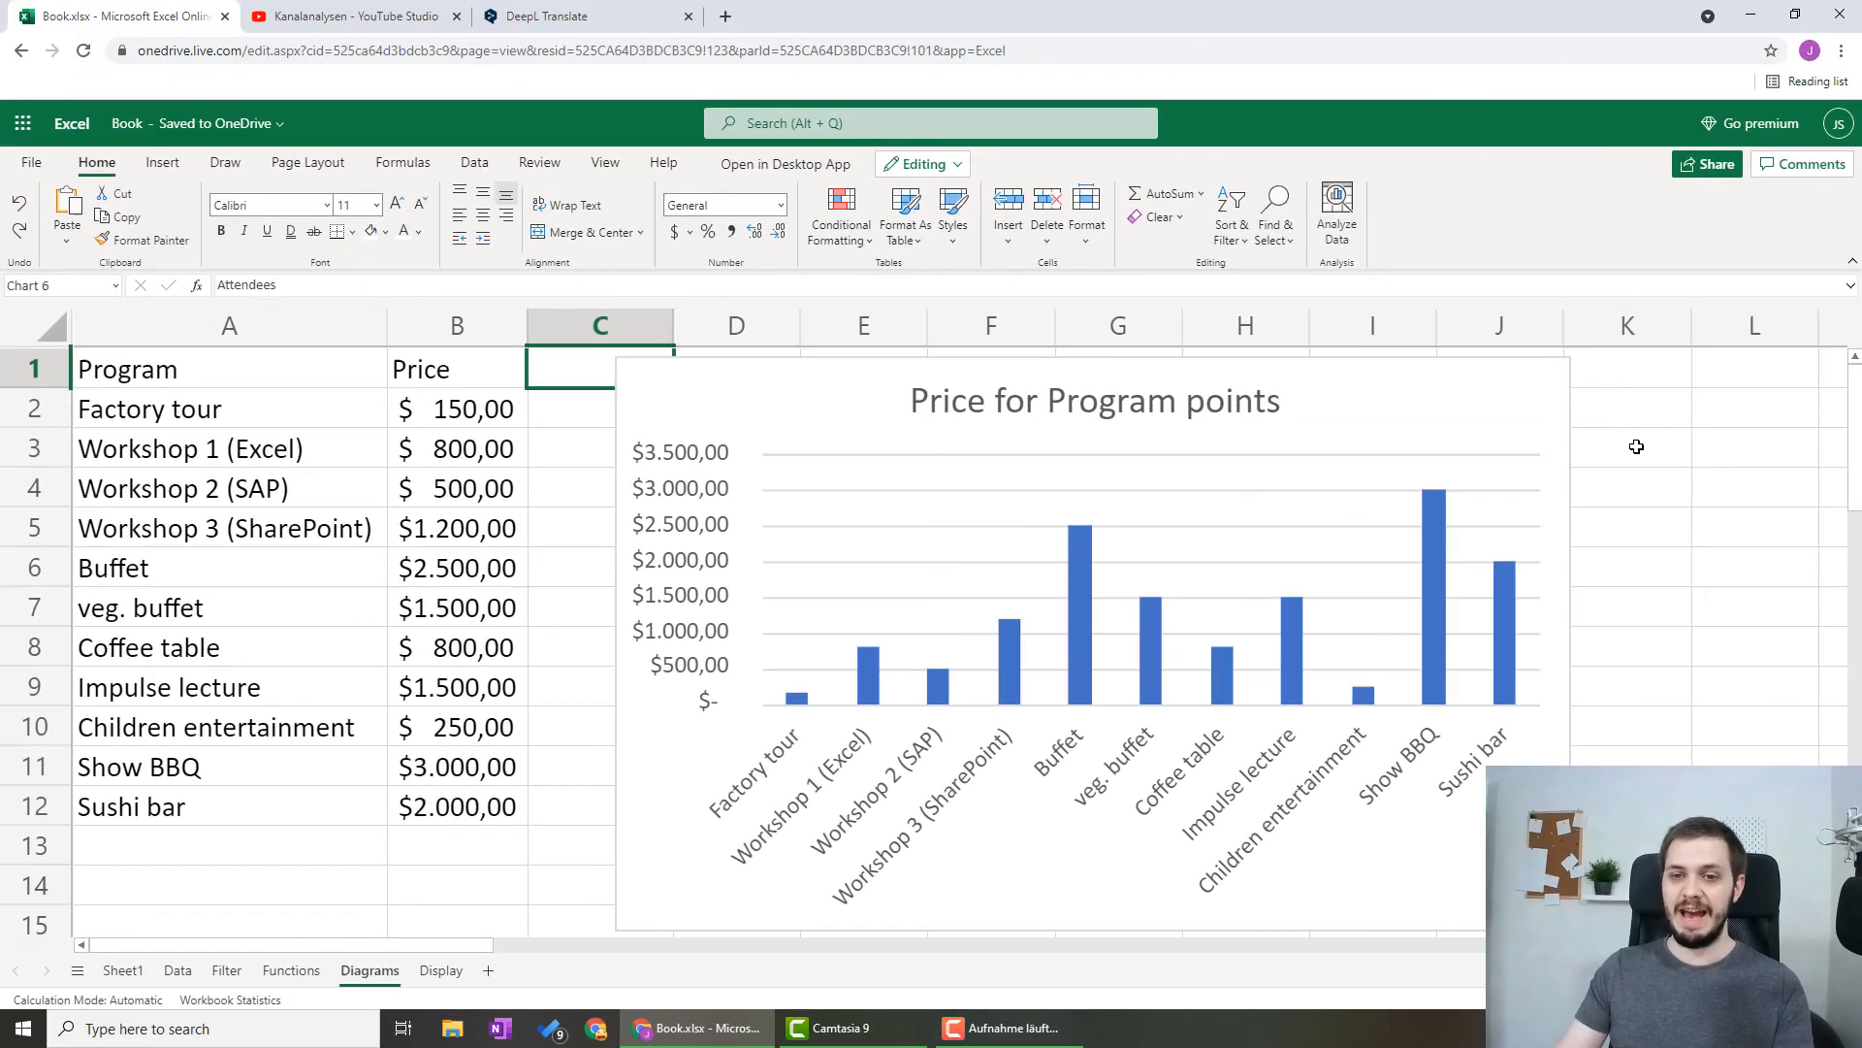
# Close the chart formatting options and deselect the column chart
pyautogui.click(1588, 318)
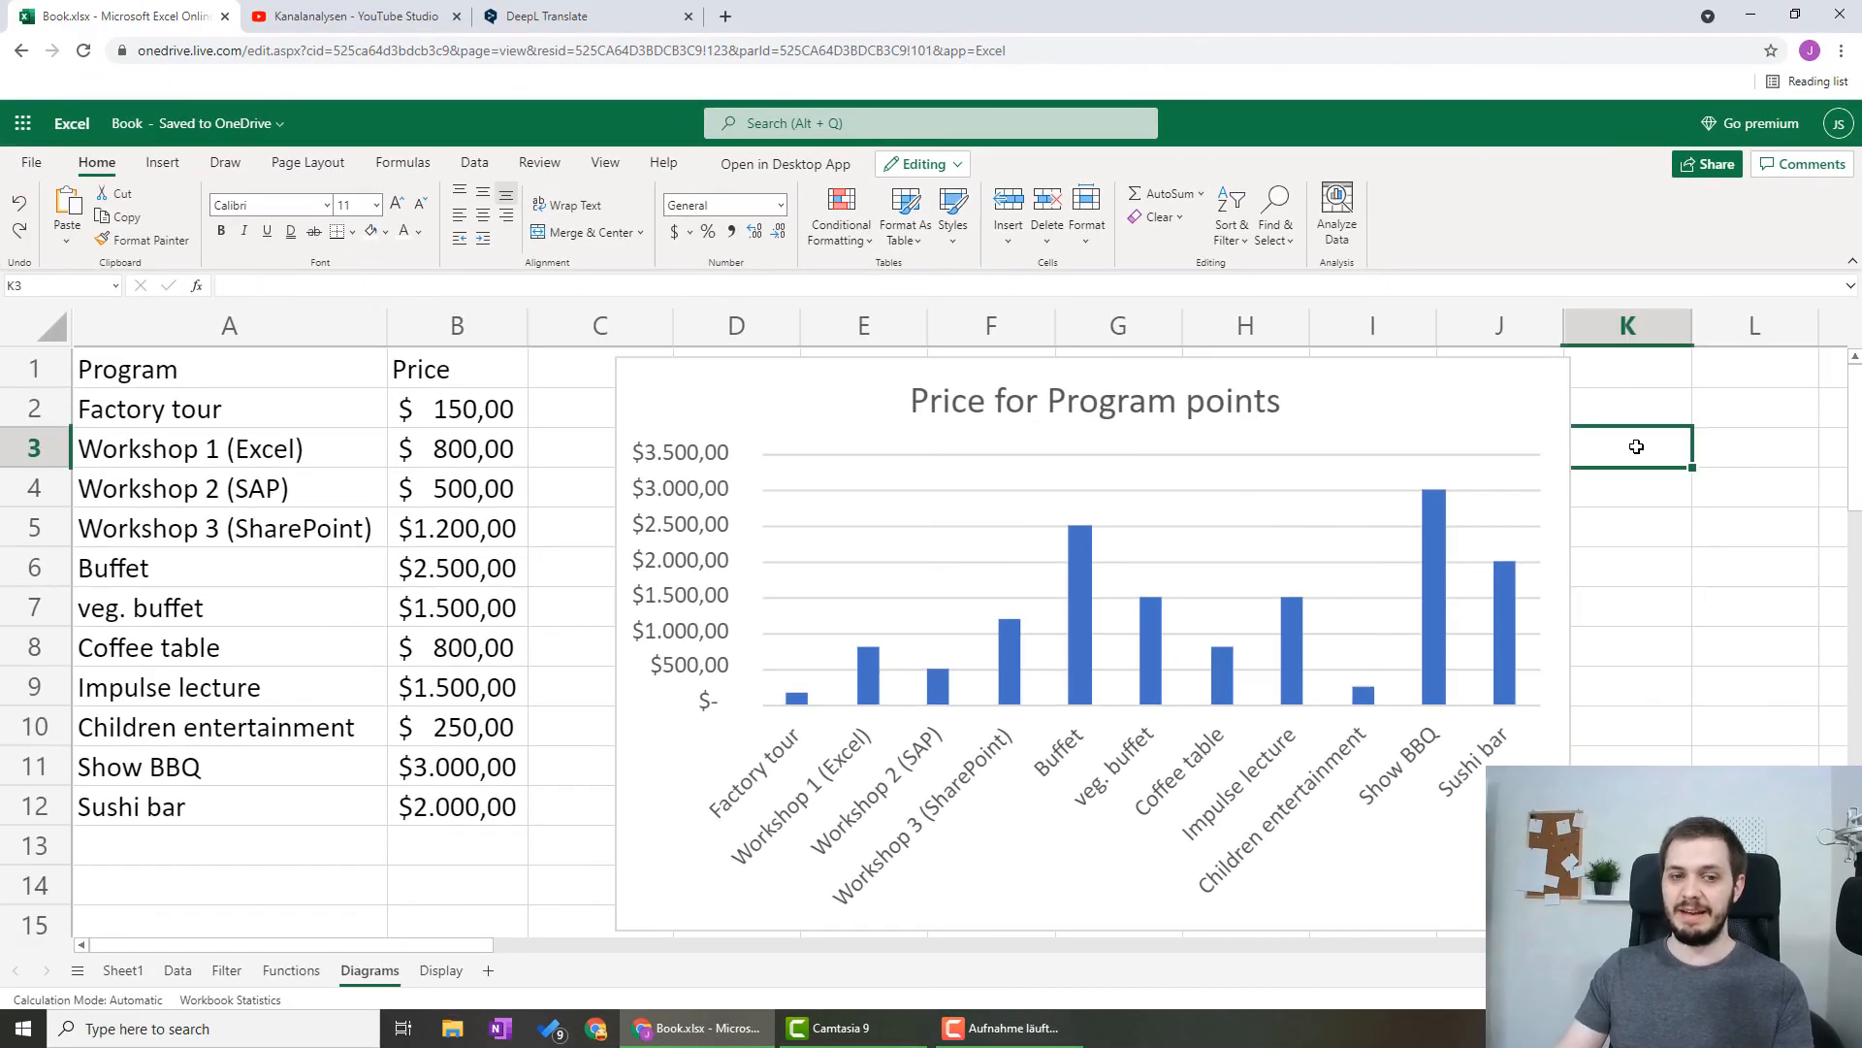